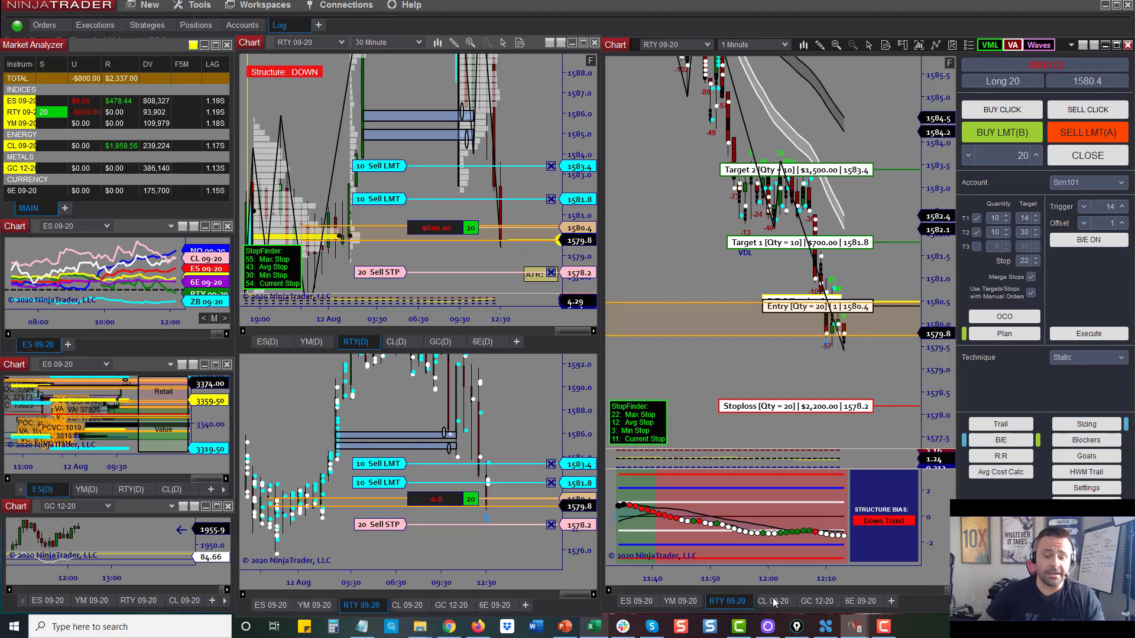
# Step: Switch the three main charts to ES 09-20 and maximize the lower 30-minute Print Profiler chart to examine recent price action
pyautogui.click(637, 601)
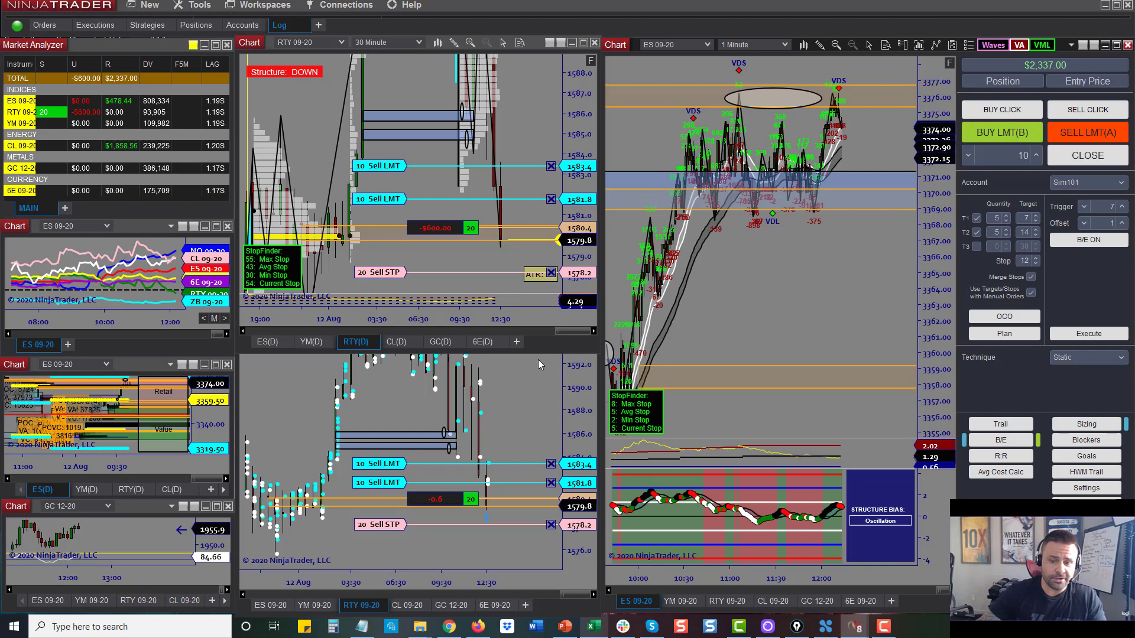
pyautogui.click(268, 343)
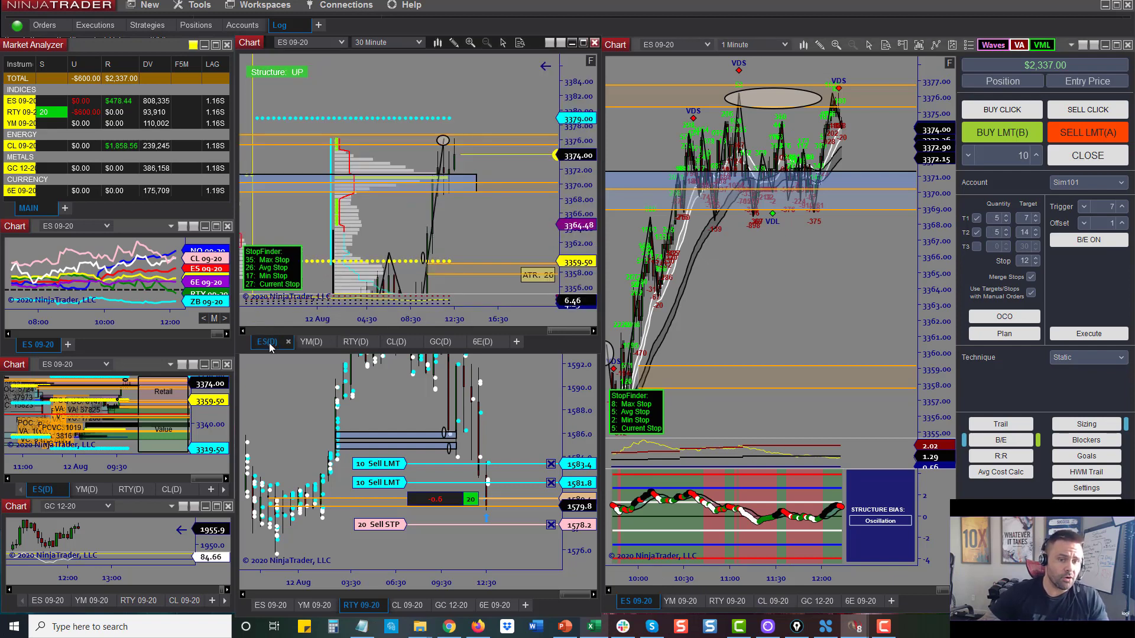
pyautogui.click(269, 606)
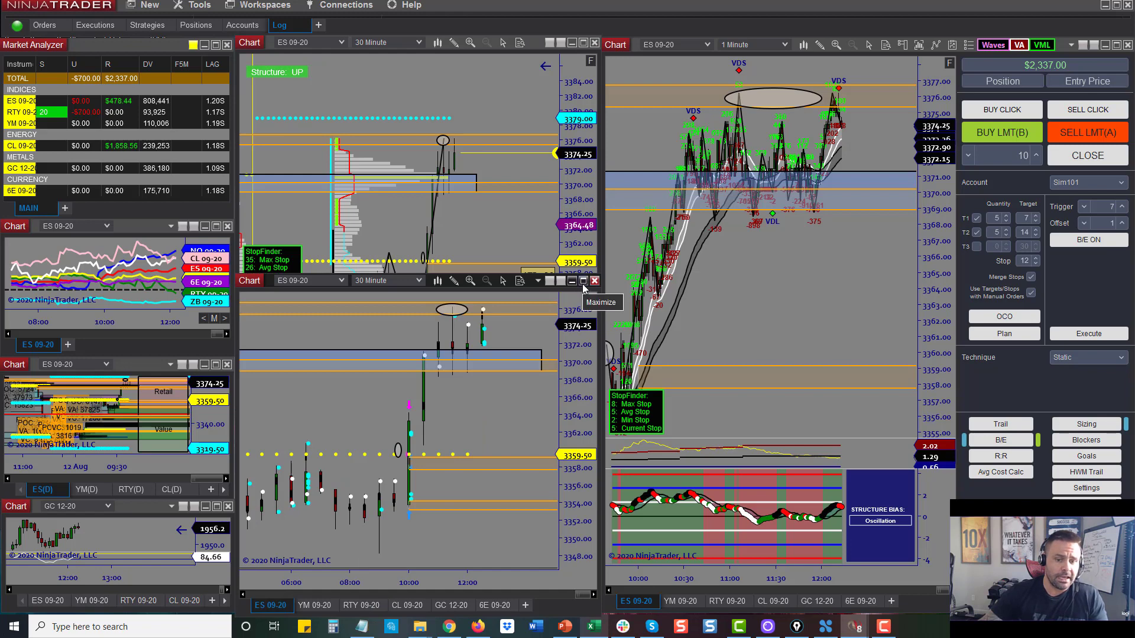
pyautogui.click(583, 281)
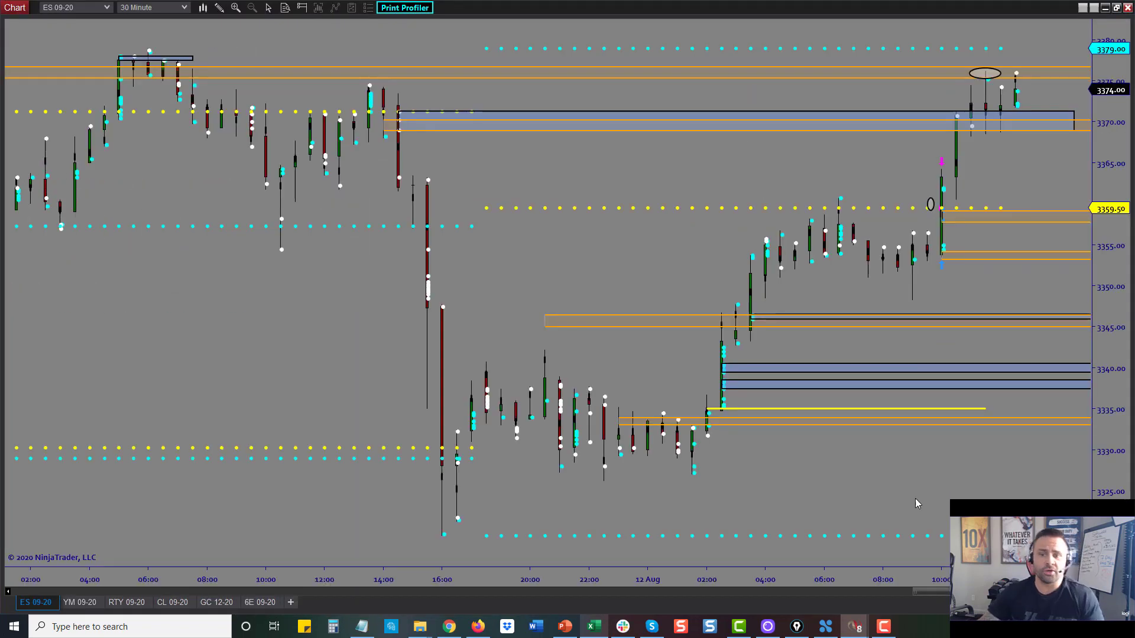
pyautogui.scroll(3, 693, 519)
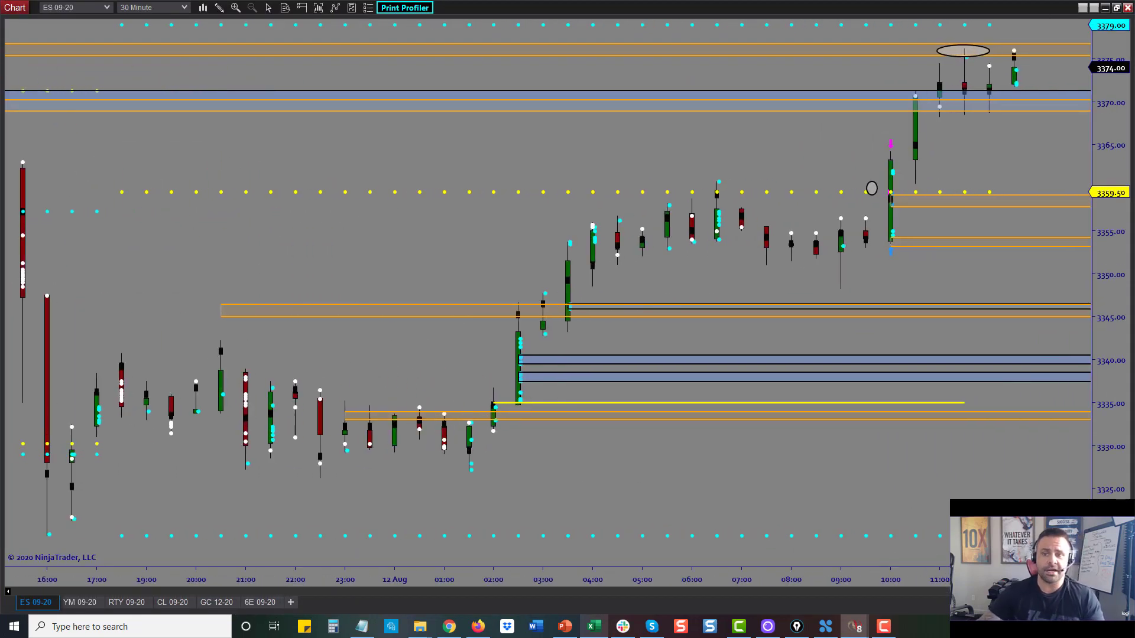
# Step: Mark both ellipses on the ES chart with circles and arrows, cross the candle near 3370, and clear the ink
pyautogui.moveTo(880, 175)
pyautogui.mouseDown()
pyautogui.moveTo(870, 170)
pyautogui.moveTo(855, 190)
pyautogui.moveTo(887, 178)
pyautogui.moveTo(878, 165)
pyautogui.moveTo(896, 188)
pyautogui.mouseUp()
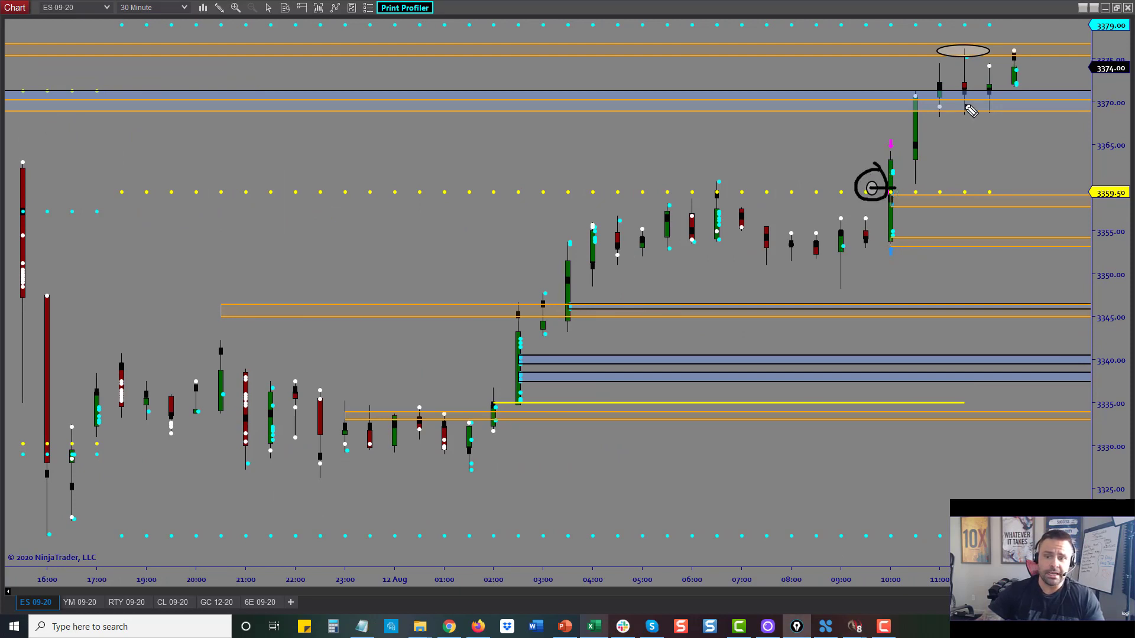
pyautogui.moveTo(974, 55)
pyautogui.mouseDown()
pyautogui.moveTo(937, 32)
pyautogui.moveTo(949, 29)
pyautogui.moveTo(944, 52)
pyautogui.mouseUp()
pyautogui.moveTo(839, 141); pyautogui.dragTo(872, 180)
pyautogui.moveTo(893, 102); pyautogui.dragTo(899, 116)
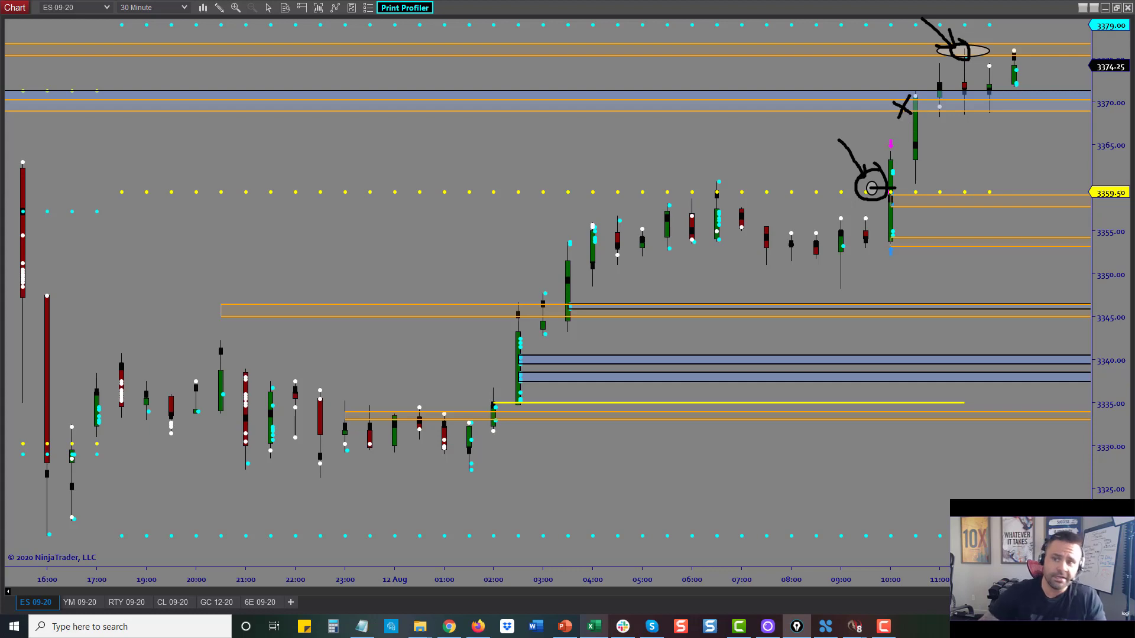
pyautogui.hotkey('ctrl', 'shift', '7')
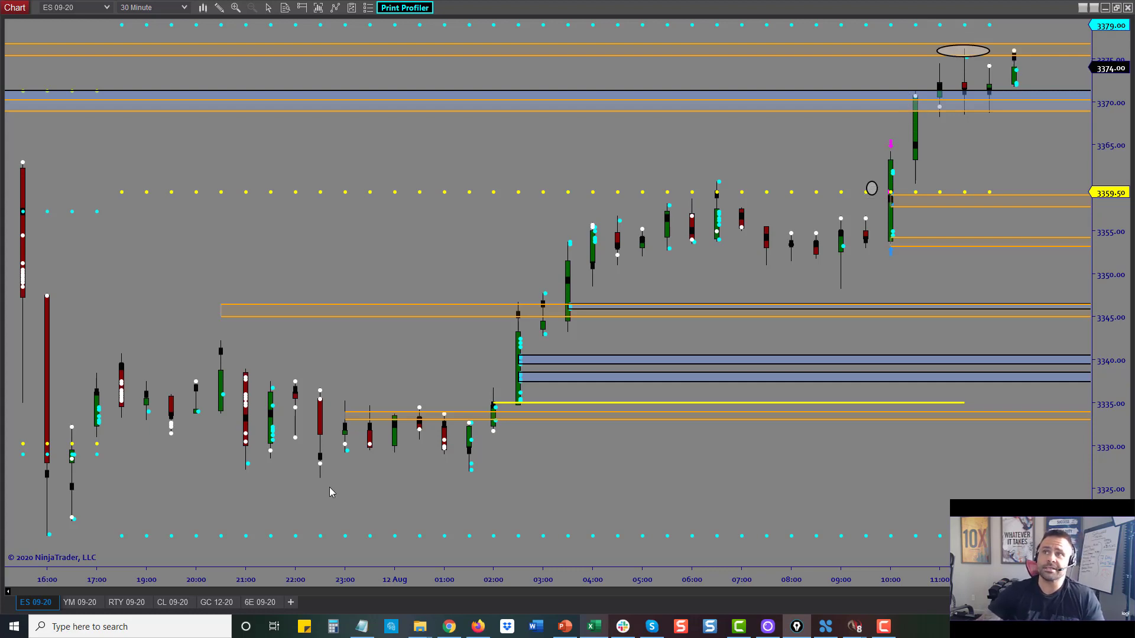
# Step: On an enlarged view of the RTY 09-20 chart, circle the two small ellipses at the blue zones and clear the ink
pyautogui.click(121, 602)
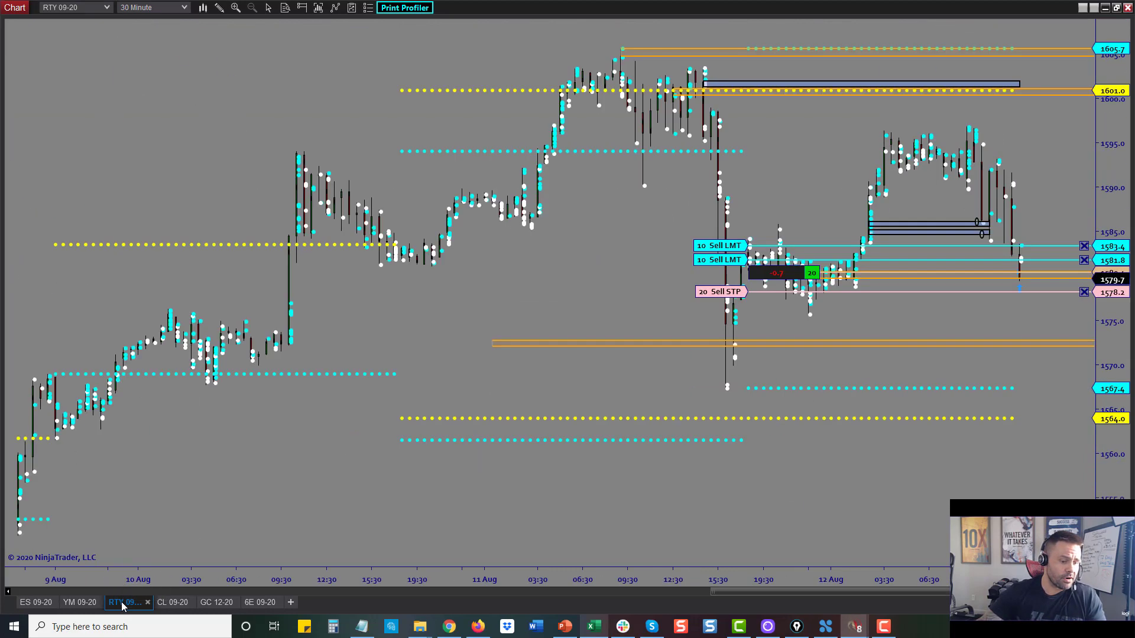
pyautogui.moveTo(1115, 235); pyautogui.dragTo(1102, 295)
pyautogui.moveTo(857, 578); pyautogui.dragTo(772, 562)
pyautogui.hotkey('ctrl', 'shift', '3')
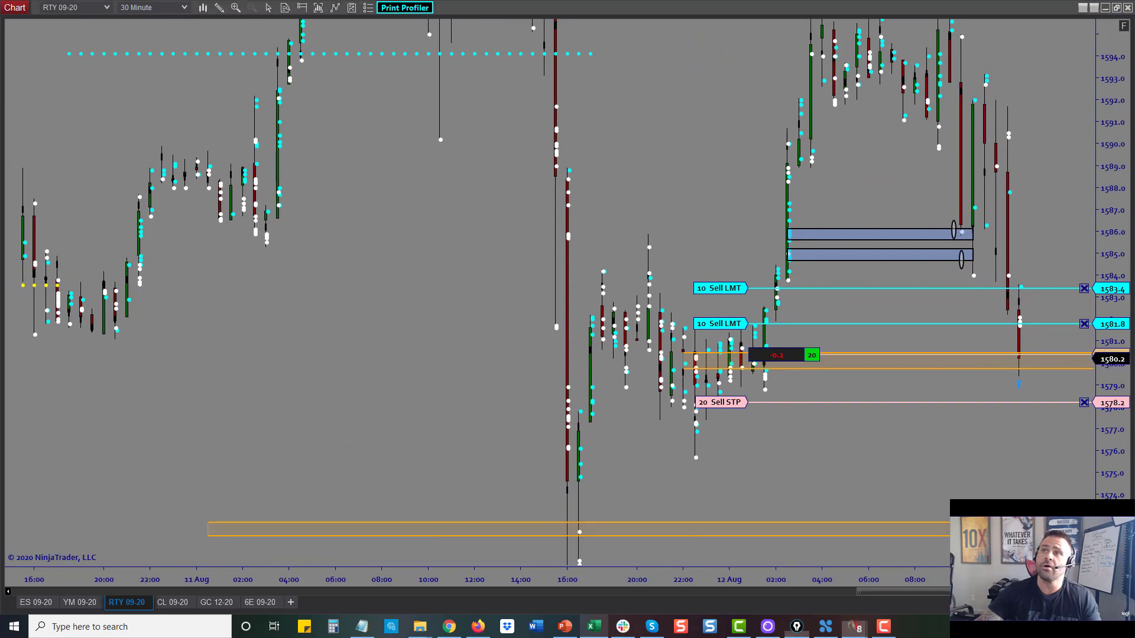
pyautogui.moveTo(954, 219)
pyautogui.mouseDown()
pyautogui.moveTo(974, 246)
pyautogui.moveTo(963, 235)
pyautogui.moveTo(952, 260)
pyautogui.moveTo(972, 275)
pyautogui.moveTo(966, 249)
pyautogui.mouseUp()
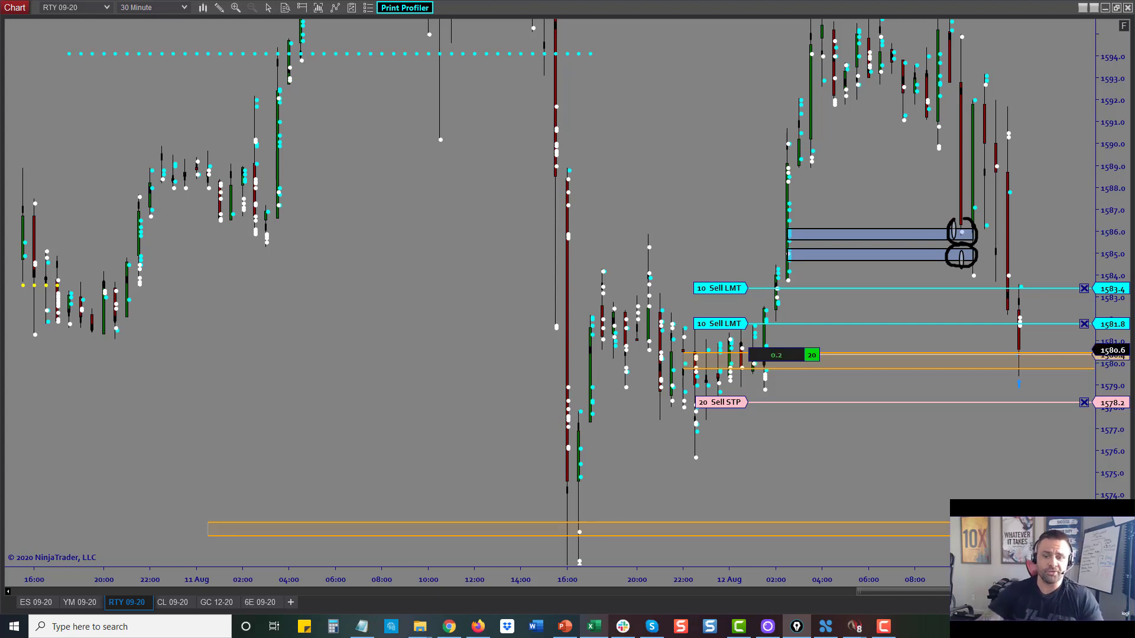
pyautogui.hotkey('ctrl', 'shift', '7')
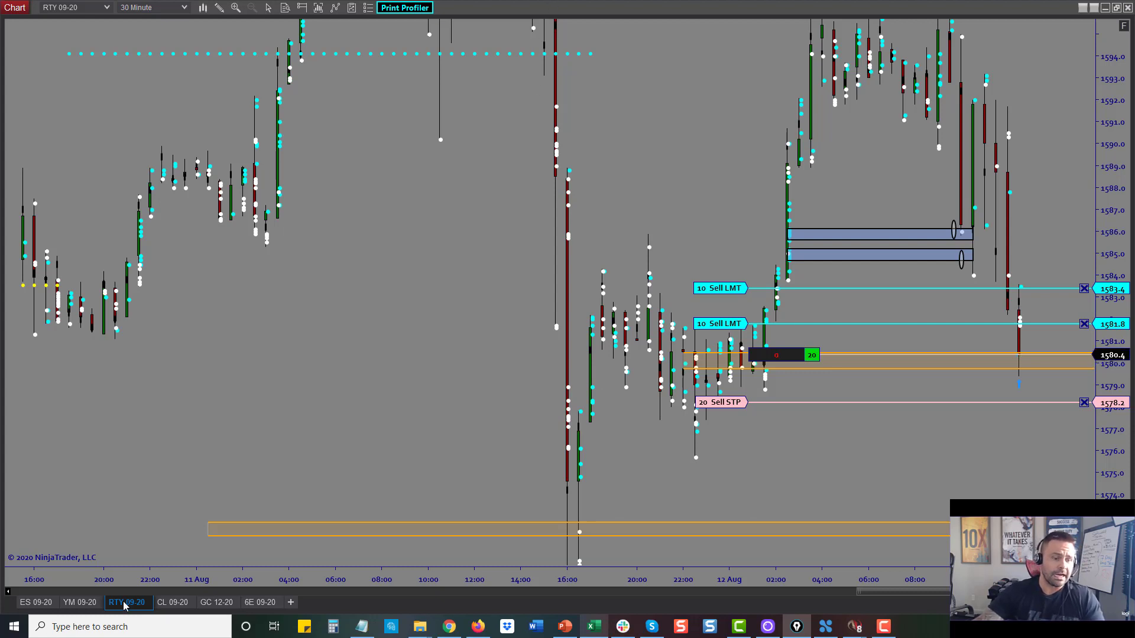
# Step: On the CL 09-20 chart, mark both ellipses, the magenta signals and the price band near 42.63, clear the ink and restore the window
pyautogui.click(172, 602)
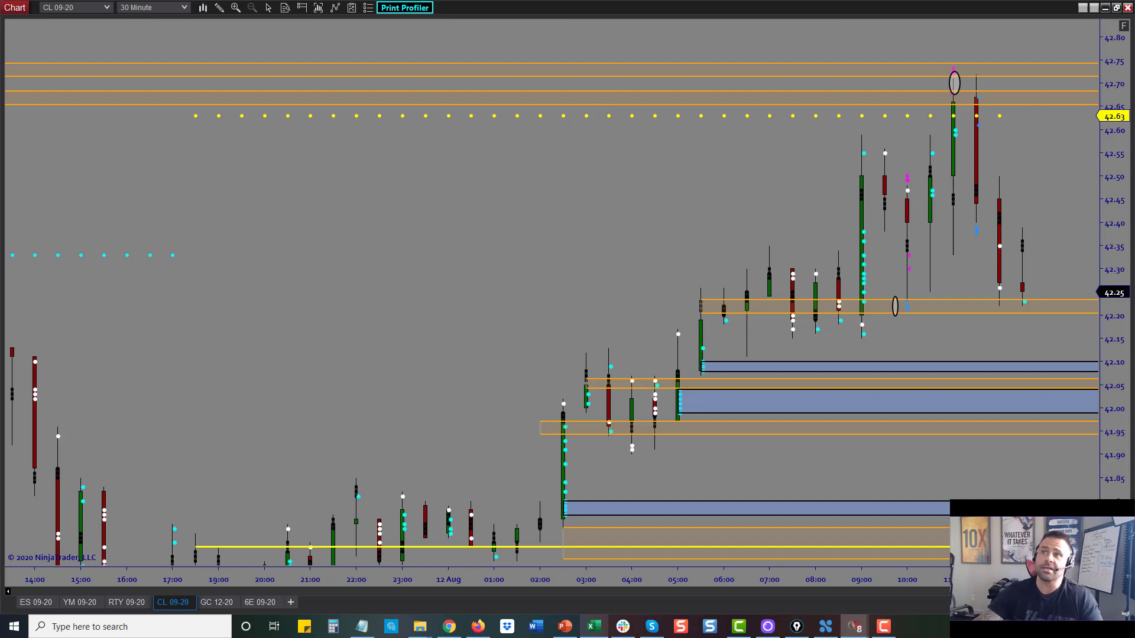
pyautogui.moveTo(897, 307)
pyautogui.mouseDown()
pyautogui.moveTo(891, 299)
pyautogui.moveTo(907, 319)
pyautogui.moveTo(901, 295)
pyautogui.mouseUp()
pyautogui.moveTo(913, 253)
pyautogui.mouseDown()
pyautogui.moveTo(901, 260)
pyautogui.moveTo(910, 245)
pyautogui.mouseUp()
pyautogui.moveTo(952, 72)
pyautogui.mouseDown()
pyautogui.moveTo(942, 78)
pyautogui.moveTo(958, 67)
pyautogui.moveTo(989, 97)
pyautogui.moveTo(981, 120)
pyautogui.mouseUp()
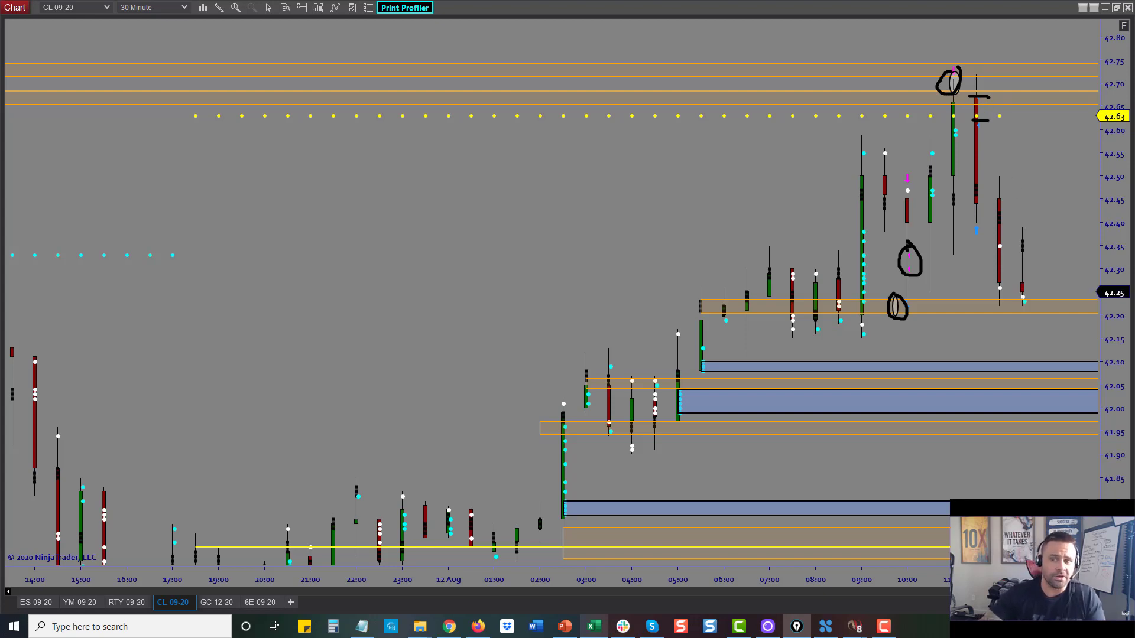
pyautogui.hotkey('ctrl', 'shift', '7')
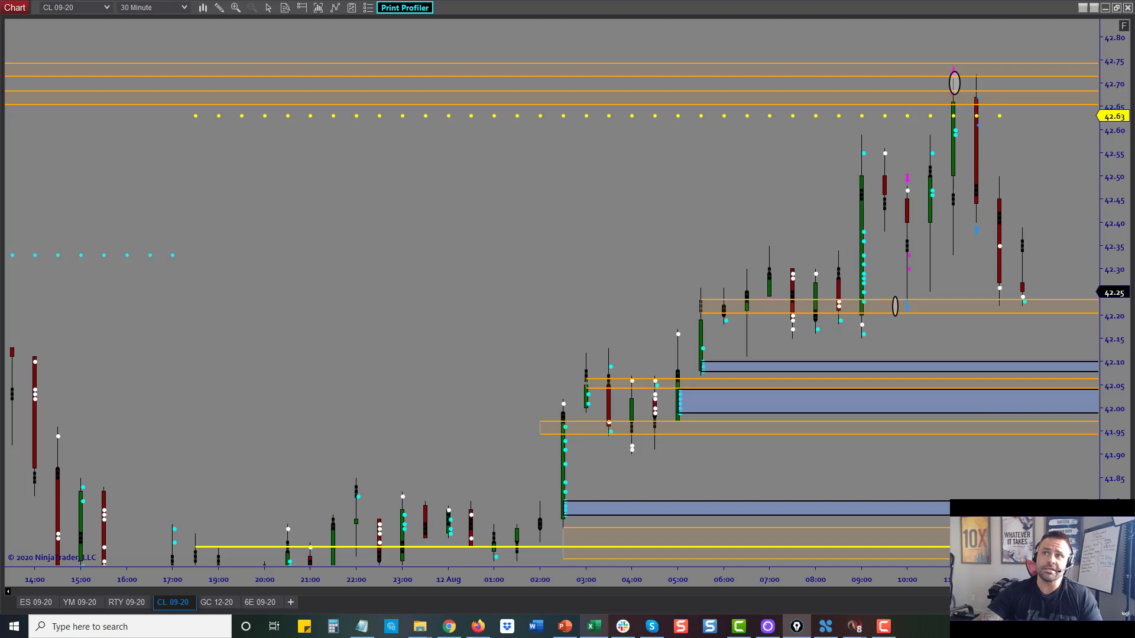
pyautogui.doubleClick(801, 9)
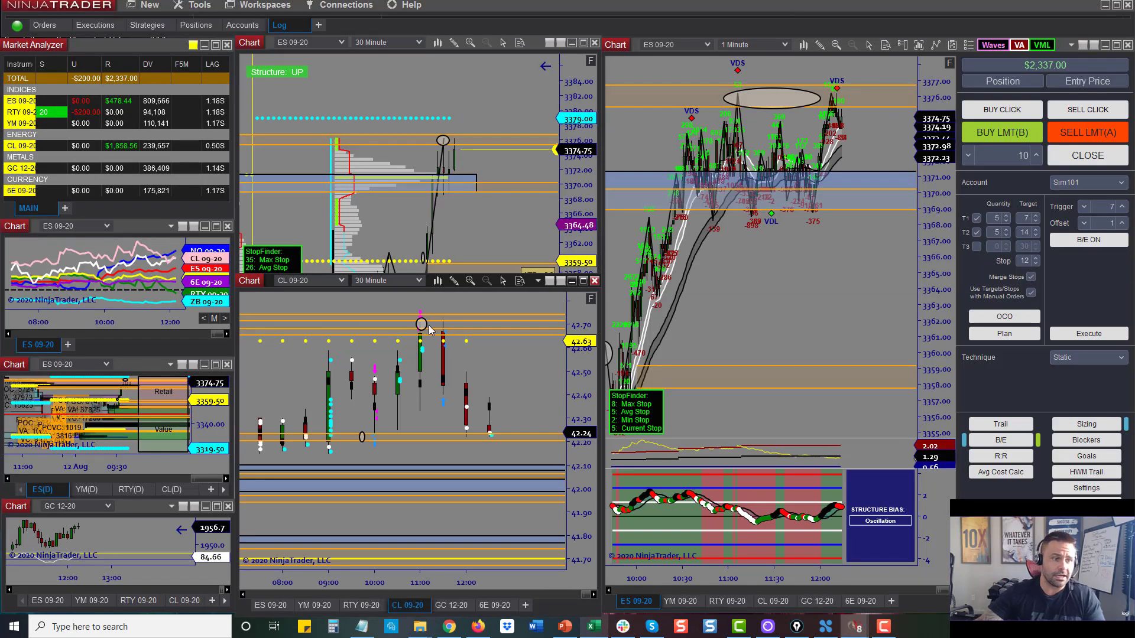
# Step: Maximize the 30-minute market profile chart and display CL(D) with its 11 and 12 Aug sessions enlarged
pyautogui.click(583, 43)
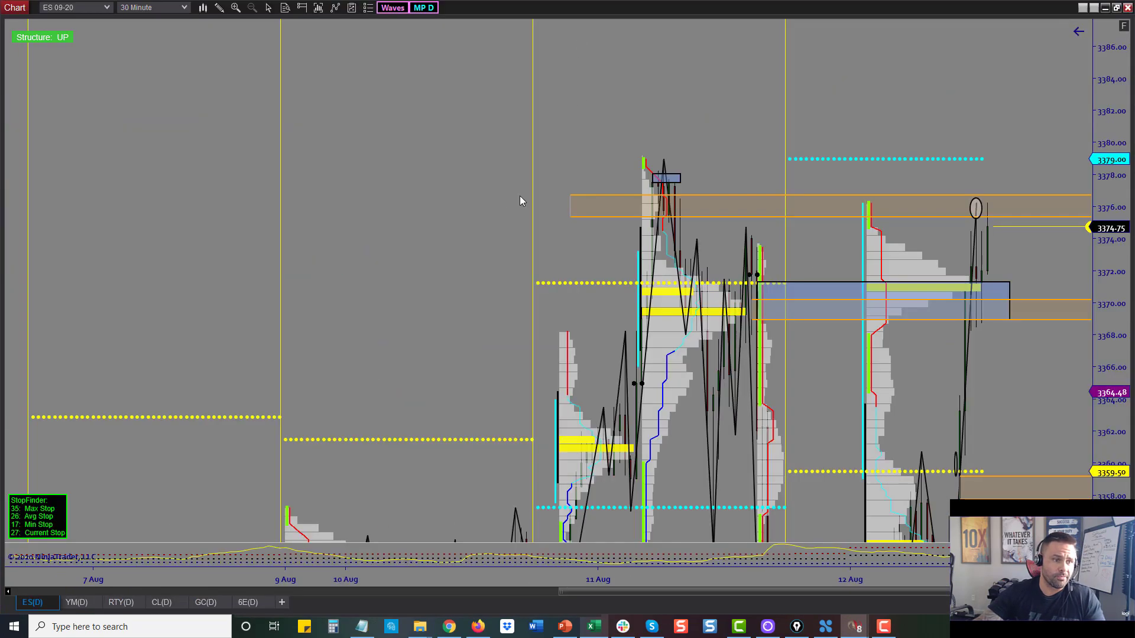
pyautogui.click(1123, 27)
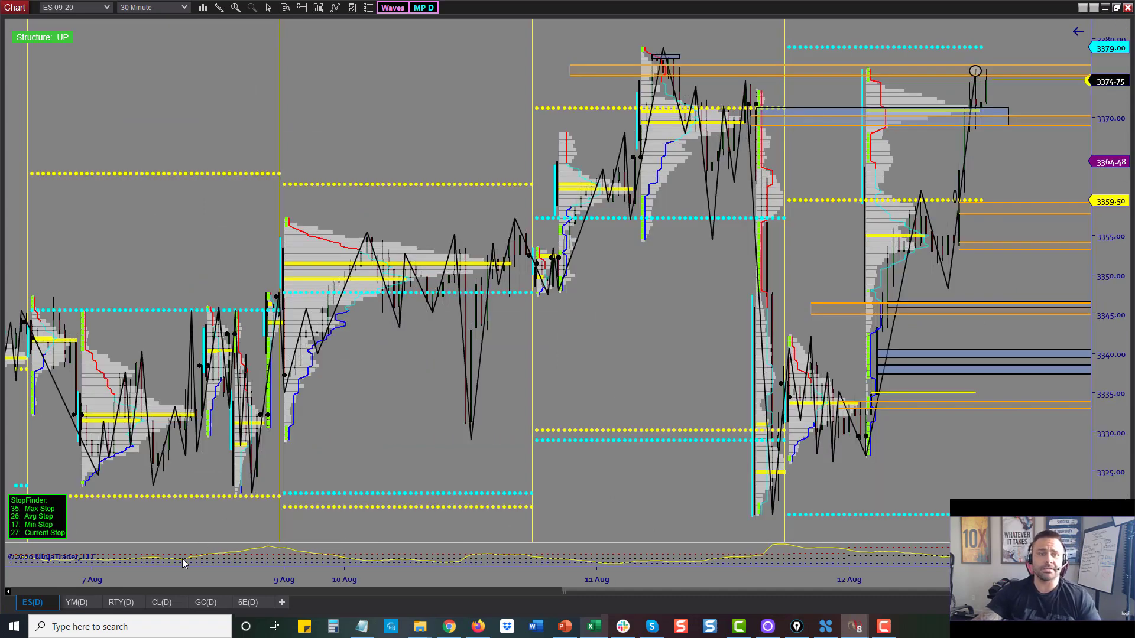
pyautogui.click(158, 602)
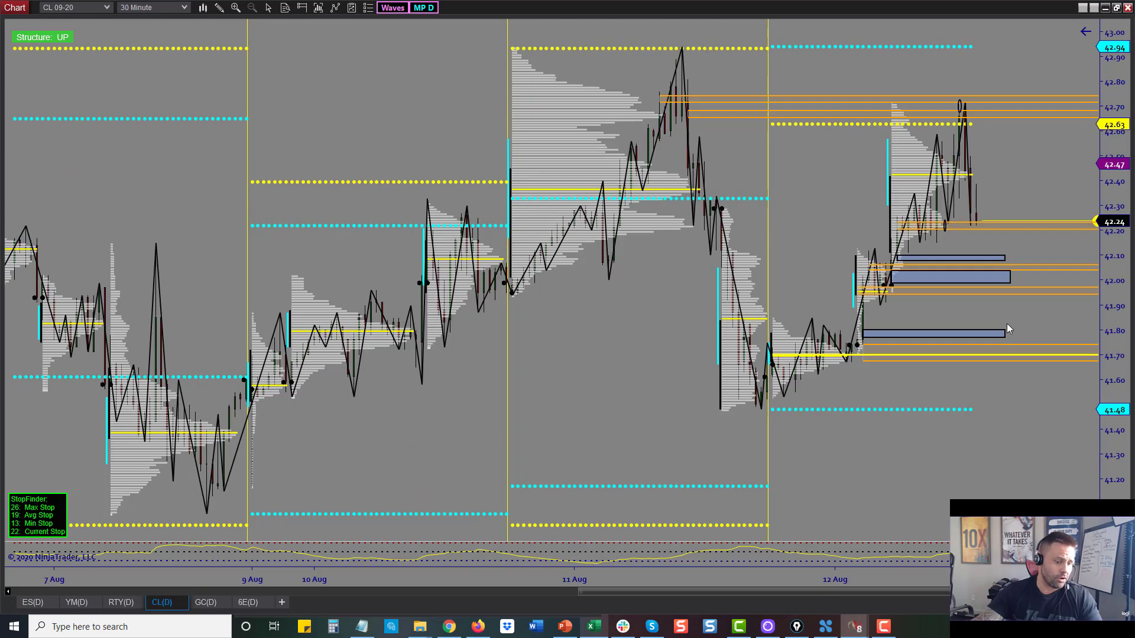
pyautogui.moveTo(827, 579); pyautogui.dragTo(706, 555)
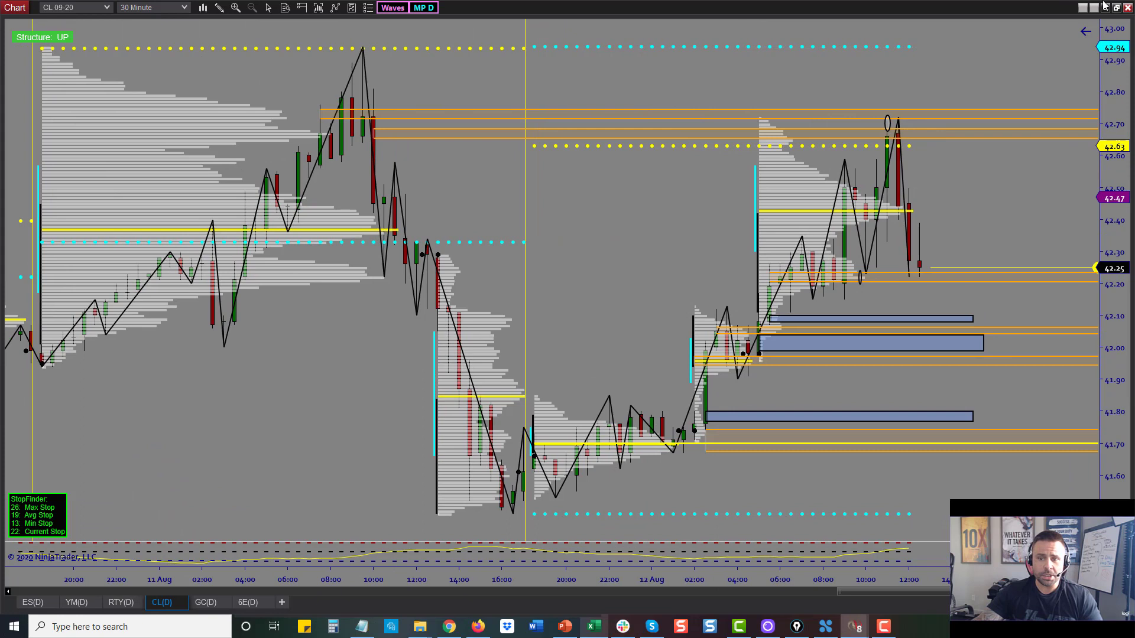
# Step: Circle the 11 Aug profile notch and the two 12 Aug ellipse areas on CL(D), clear the ink and restore the window
pyautogui.moveTo(287, 104)
pyautogui.mouseDown()
pyautogui.moveTo(271, 118)
pyautogui.moveTo(327, 117)
pyautogui.mouseUp()
pyautogui.moveTo(813, 276); pyautogui.dragTo(868, 273)
pyautogui.moveTo(895, 118); pyautogui.dragTo(899, 125)
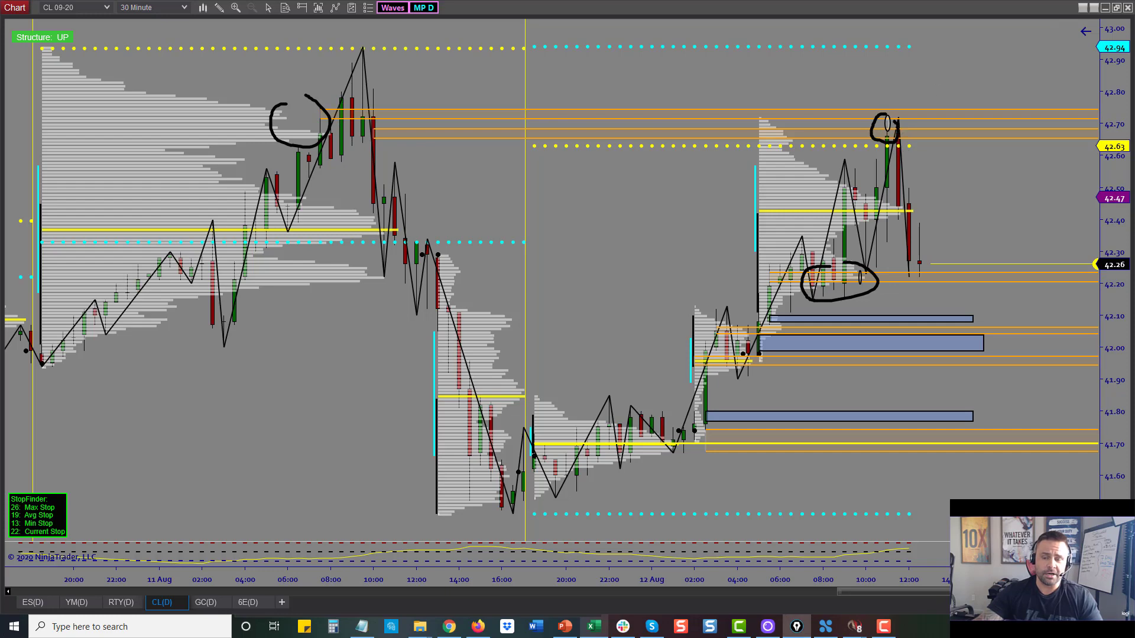
pyautogui.hotkey('ctrl', 'shift', '7')
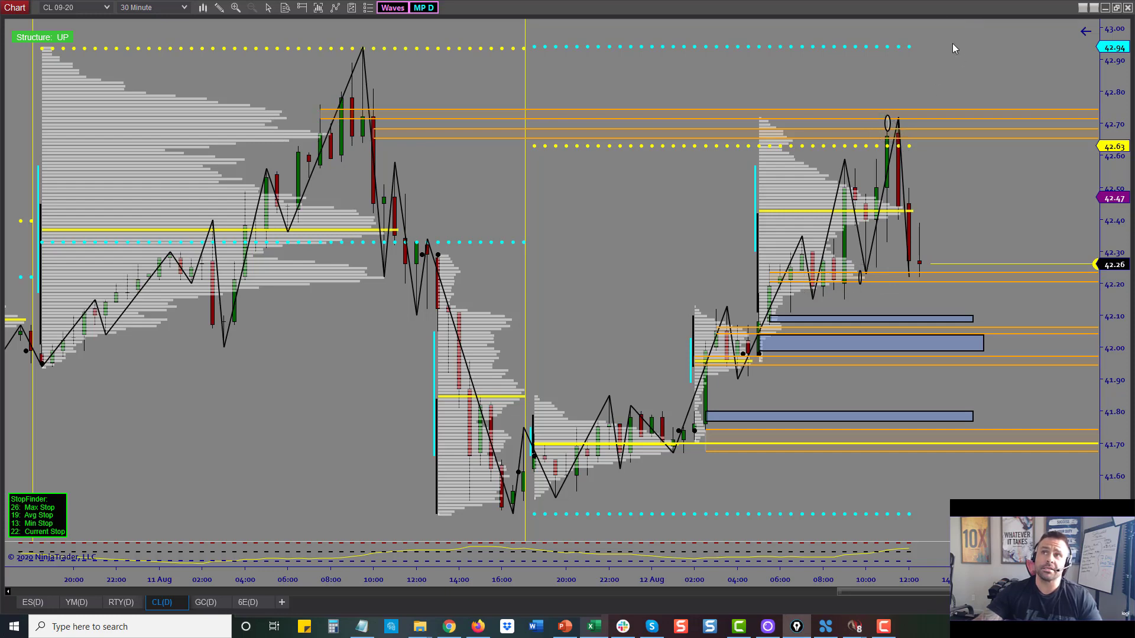
pyautogui.doubleClick(941, 8)
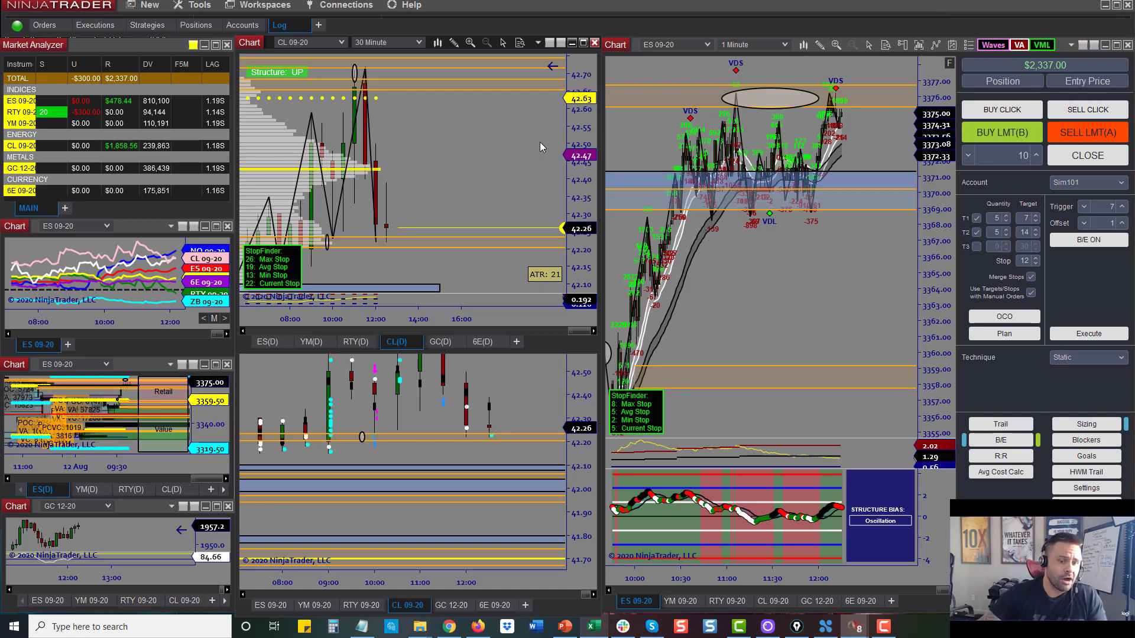
# Step: Examine the 6E(D) market profile chart at full size, including its latest ellipse at the orange zone, and restore the window
pyautogui.click(583, 43)
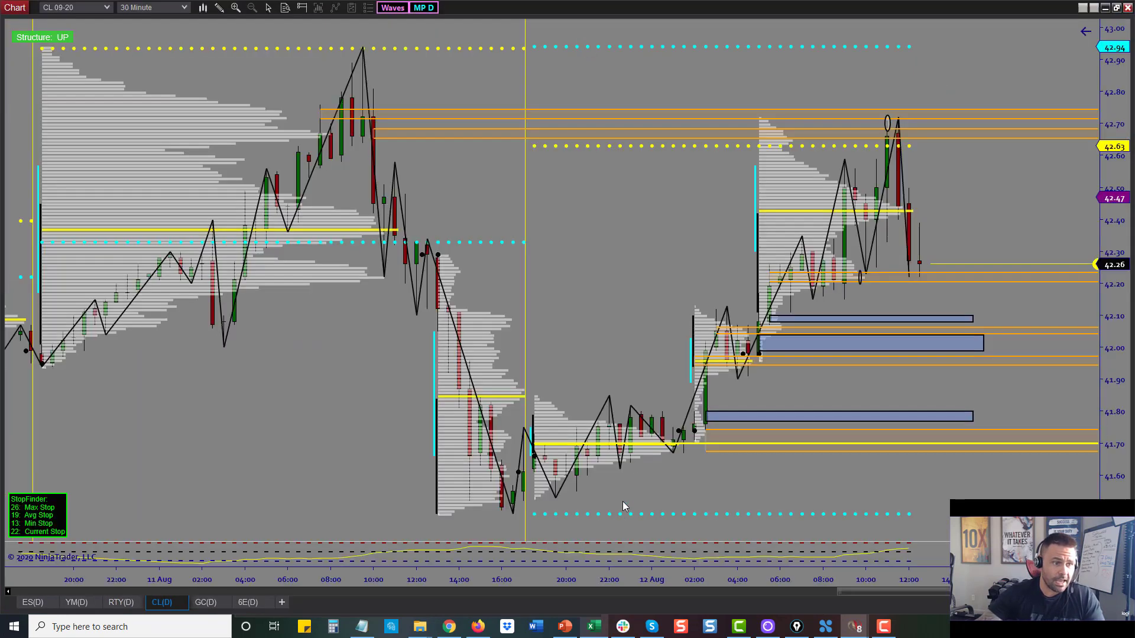
pyautogui.click(246, 603)
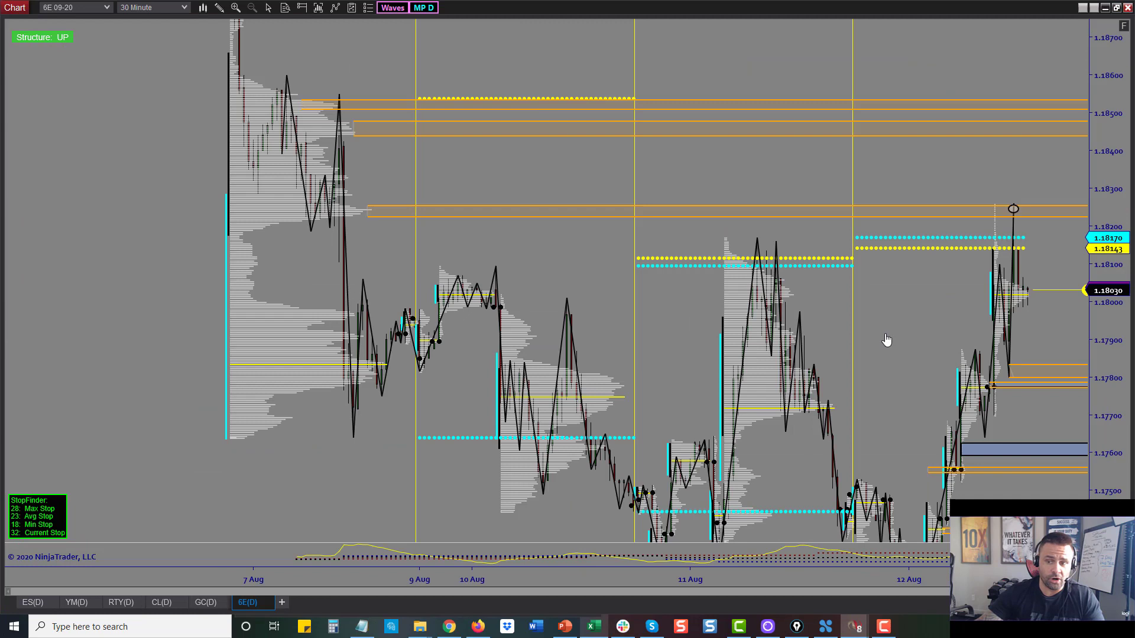
pyautogui.scroll(-3, 953, 219)
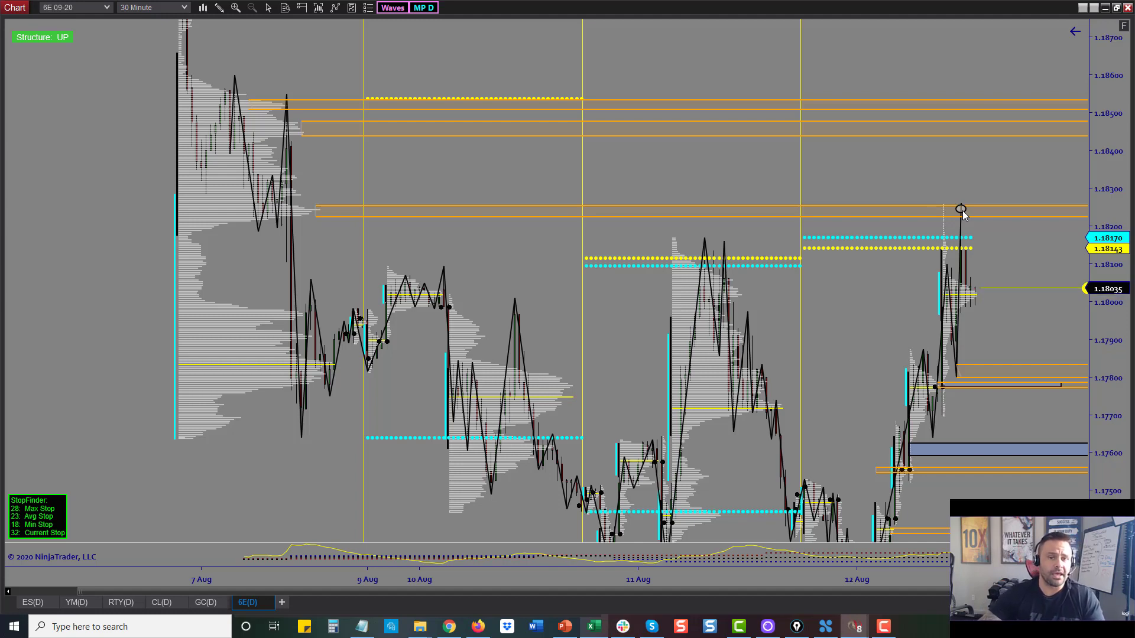
pyautogui.doubleClick(865, 3)
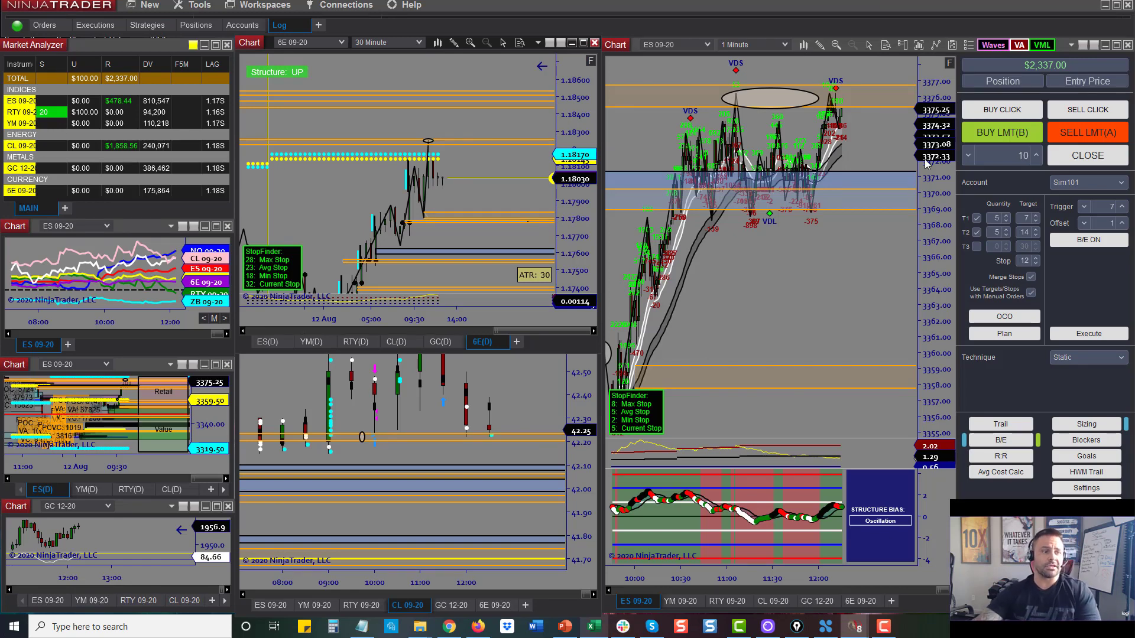
# Step: Bring RTY 09-20 back on the 1-minute and 30-minute charts and rescale their price axes to monitor the open long position
pyautogui.click(726, 601)
pyautogui.moveTo(933, 265); pyautogui.dragTo(936, 254)
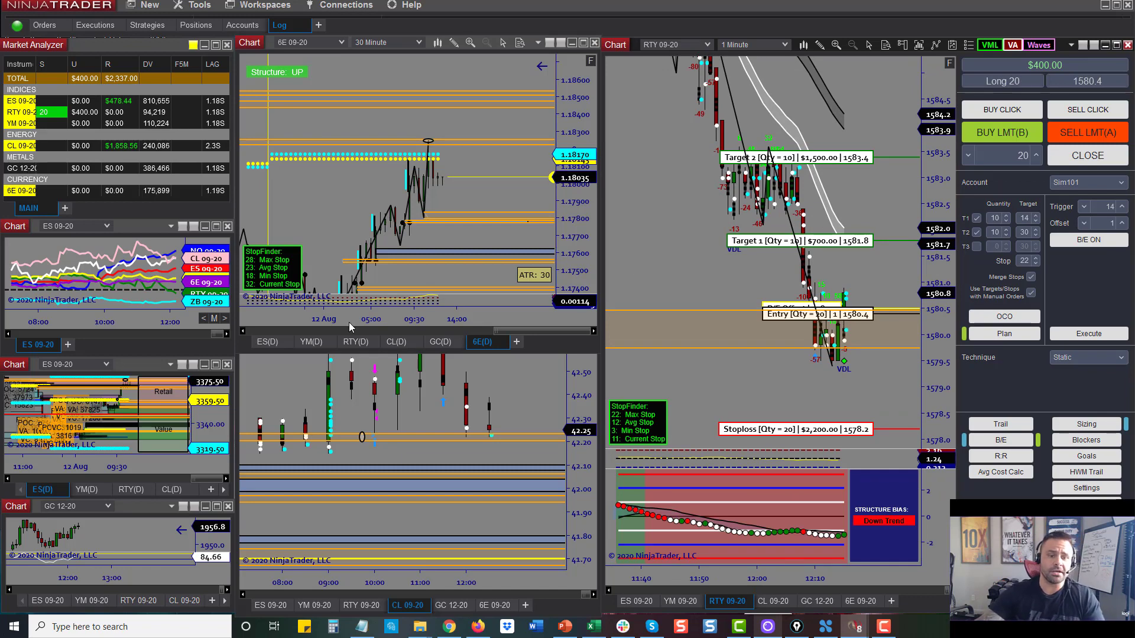
pyautogui.click(354, 342)
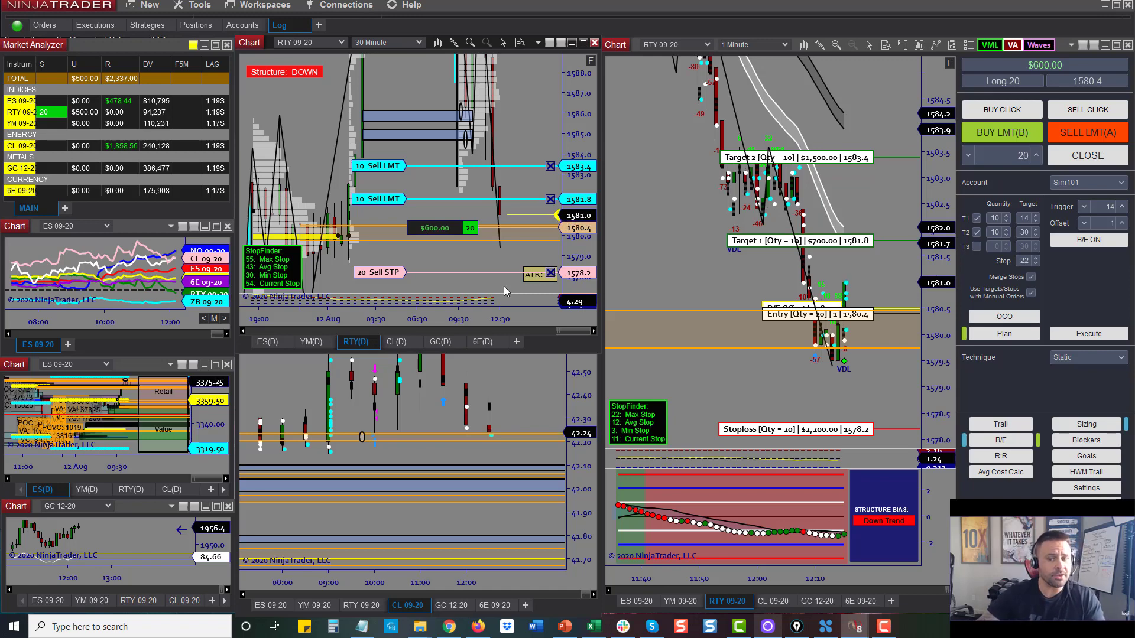
pyautogui.moveTo(578, 166); pyautogui.dragTo(581, 158)
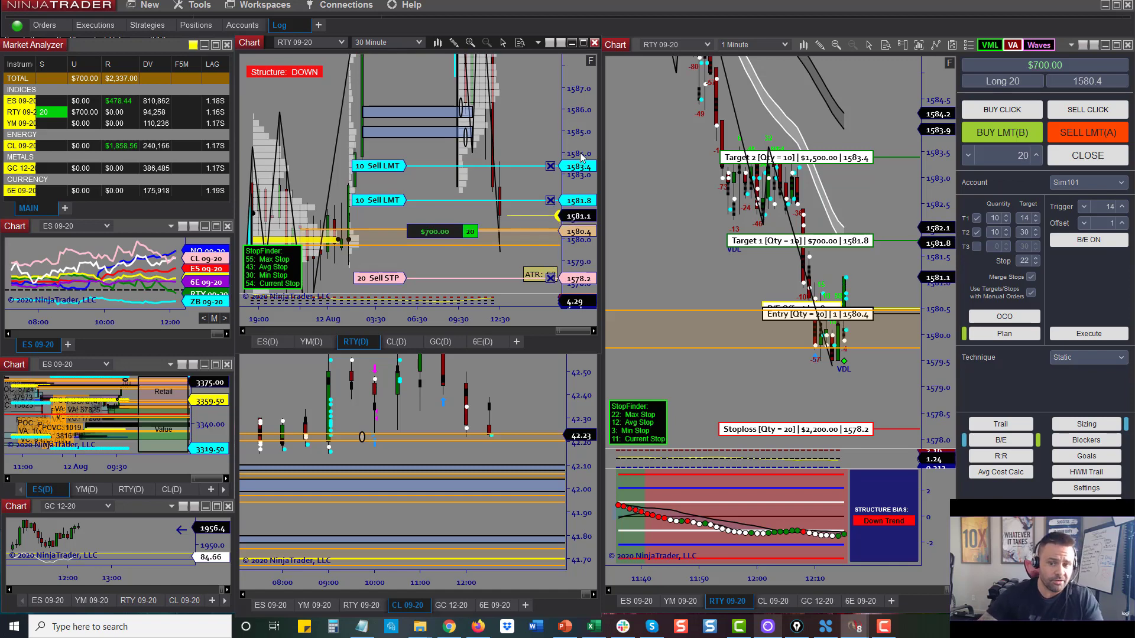
pyautogui.moveTo(934, 168); pyautogui.dragTo(939, 184)
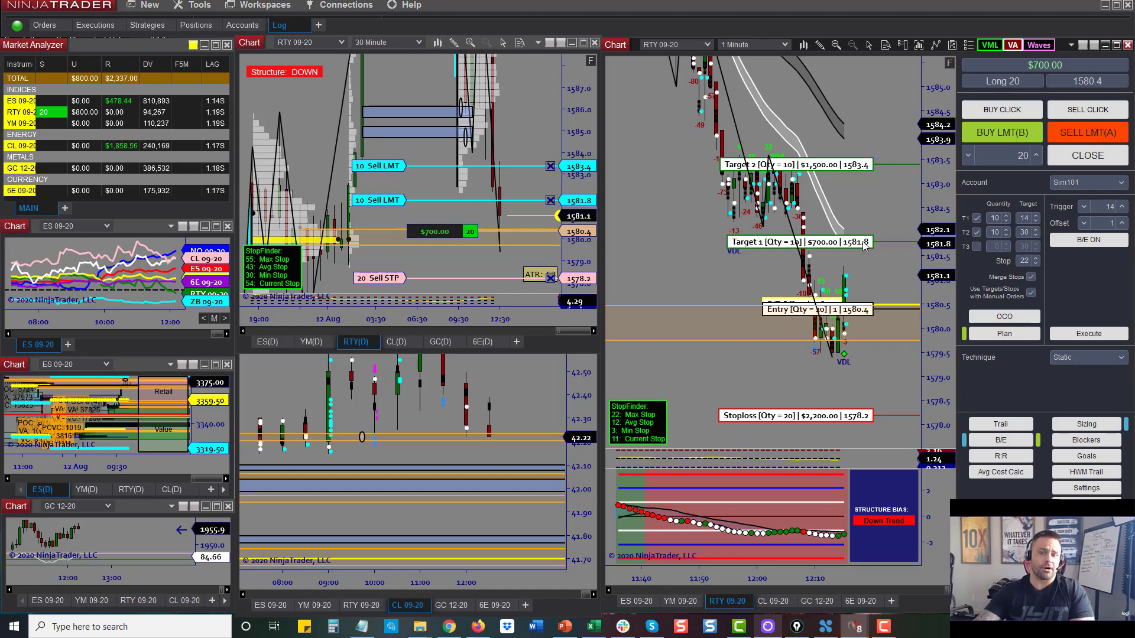
pyautogui.moveTo(936, 264); pyautogui.dragTo(936, 227)
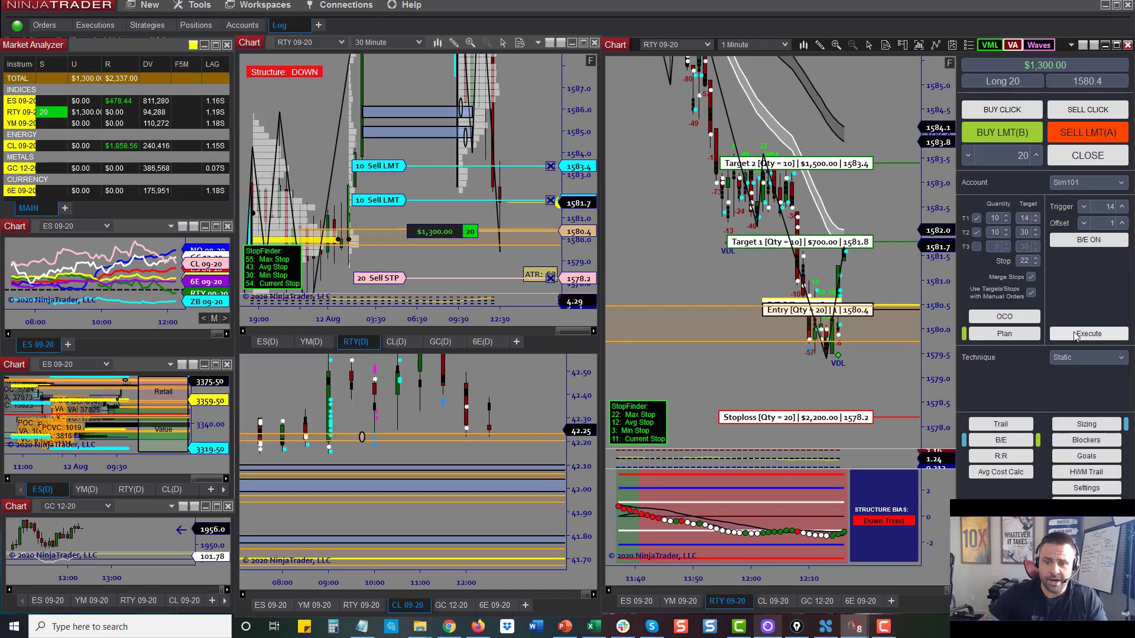
# Step: Move the RTY stop loss to breakeven at 1580.5 and lower the Target 1 order to 1581.6
pyautogui.click(1075, 334)
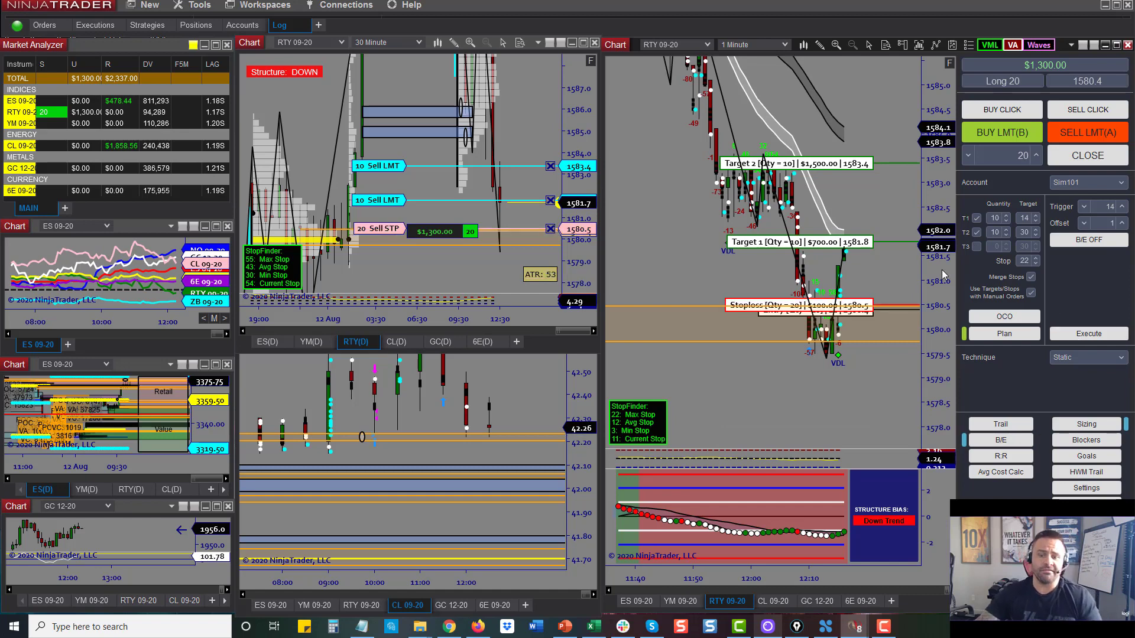
pyautogui.moveTo(899, 242); pyautogui.dragTo(898, 254)
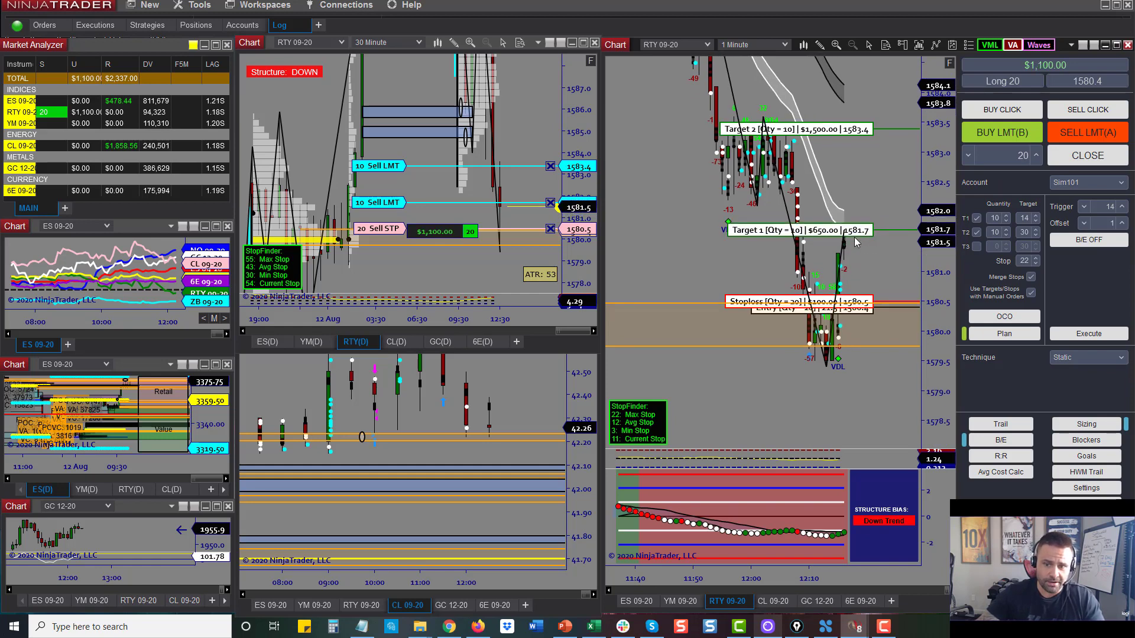
pyautogui.moveTo(886, 230); pyautogui.dragTo(886, 236)
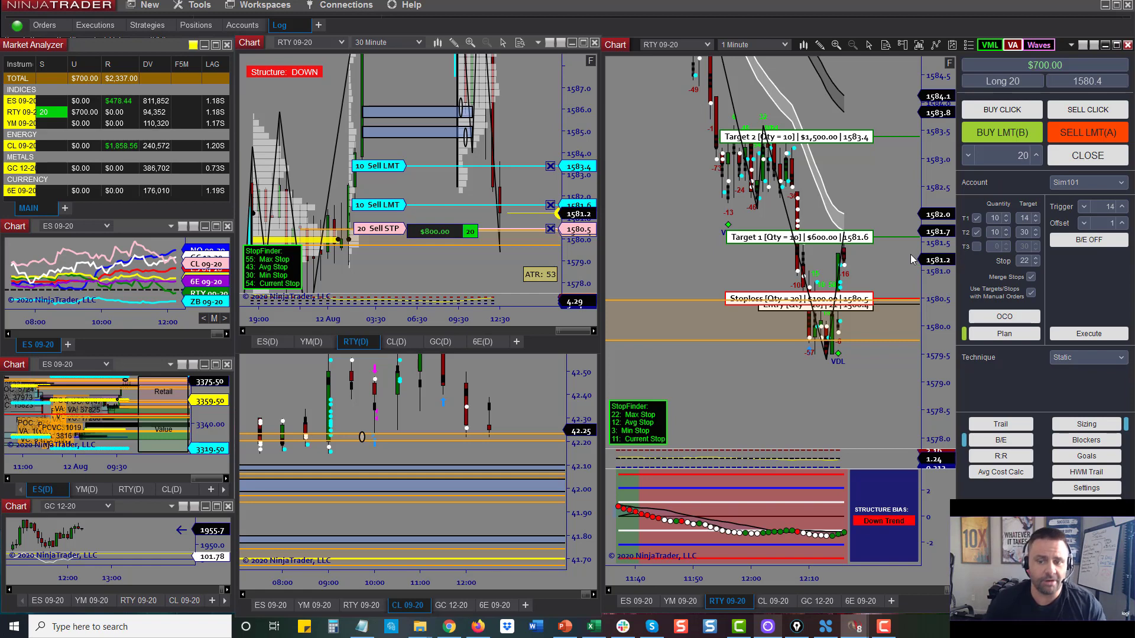
# Step: Follow the RTY 09-20 1-minute price action relative to the stop loss, Target 1 and Target 2 orders, rescaling the chart as needed
pyautogui.moveTo(937, 256); pyautogui.dragTo(937, 239)
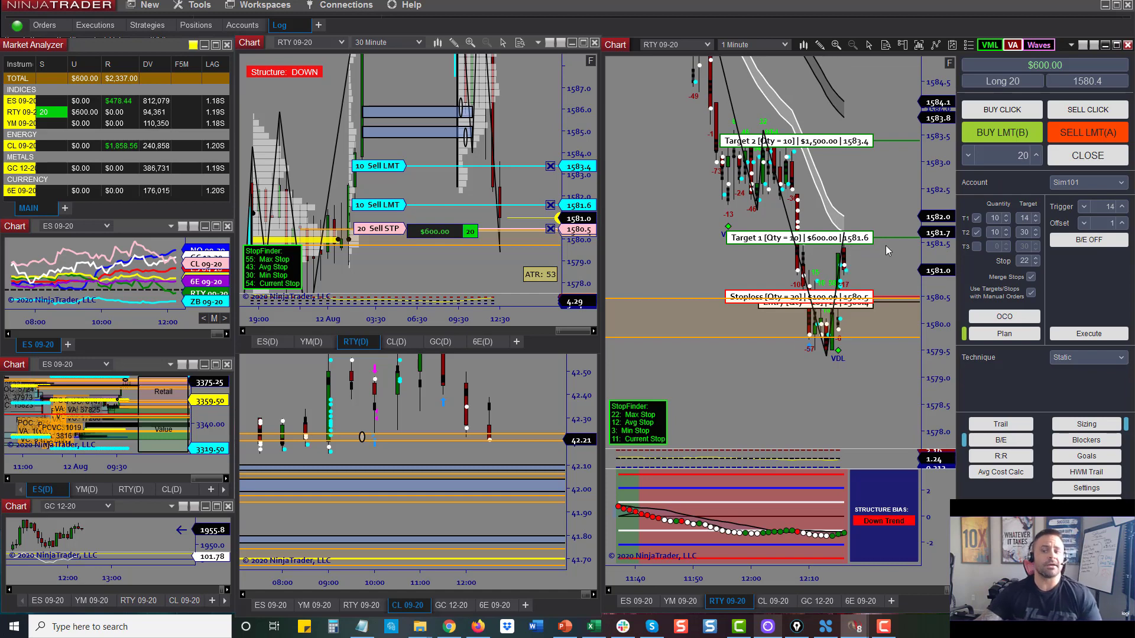
pyautogui.scroll(2, 837, 260)
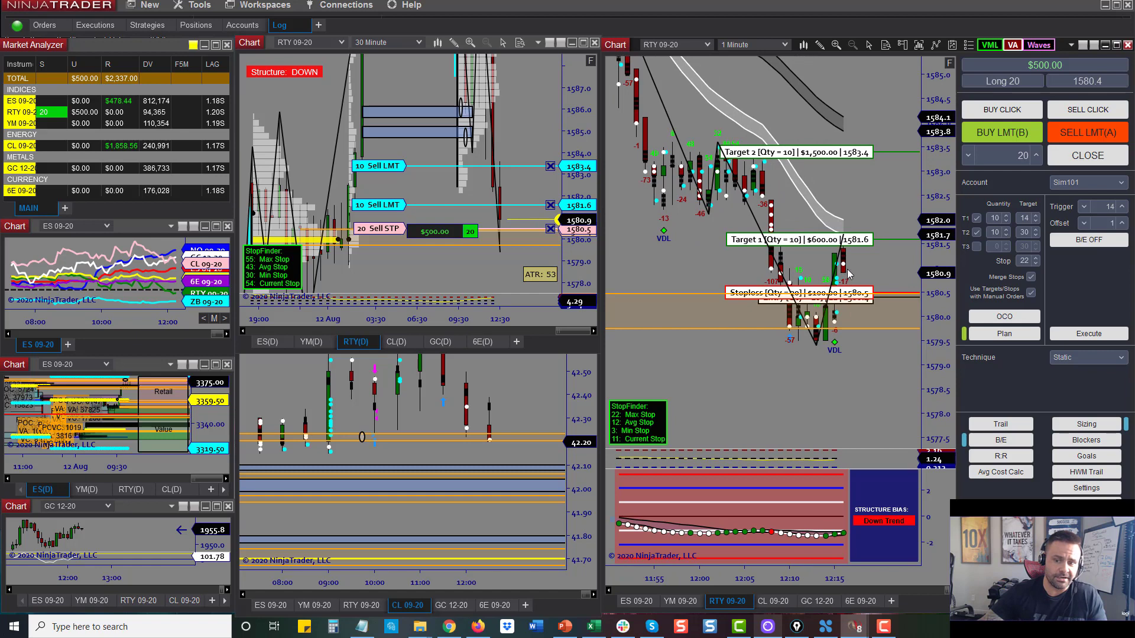
pyautogui.moveTo(933, 269); pyautogui.dragTo(930, 223)
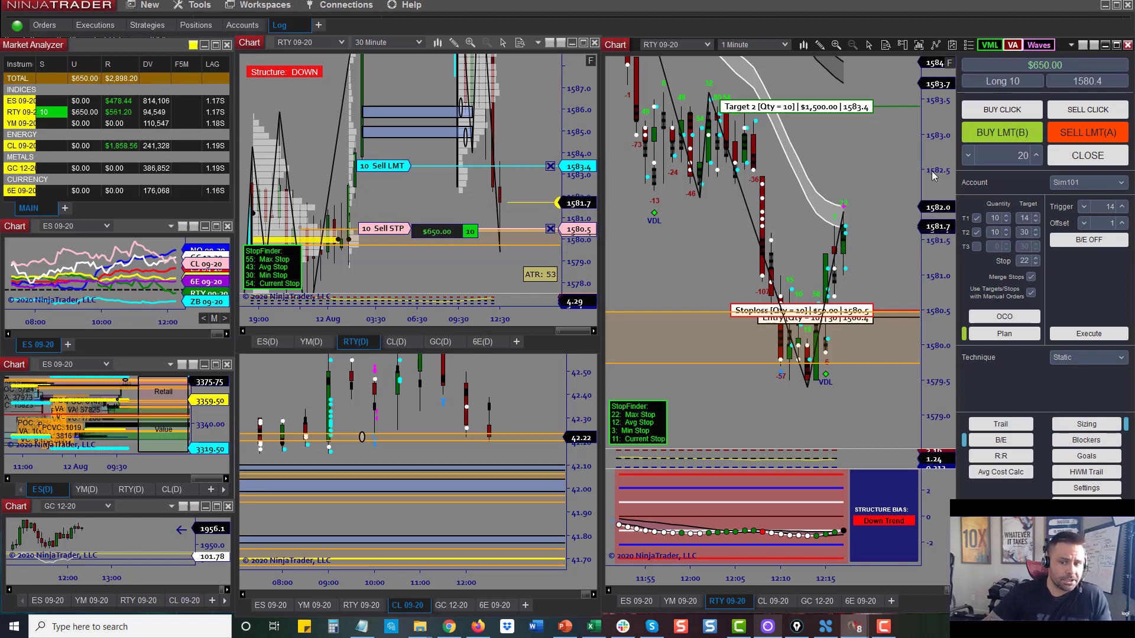
pyautogui.moveTo(933, 176); pyautogui.dragTo(946, 220)
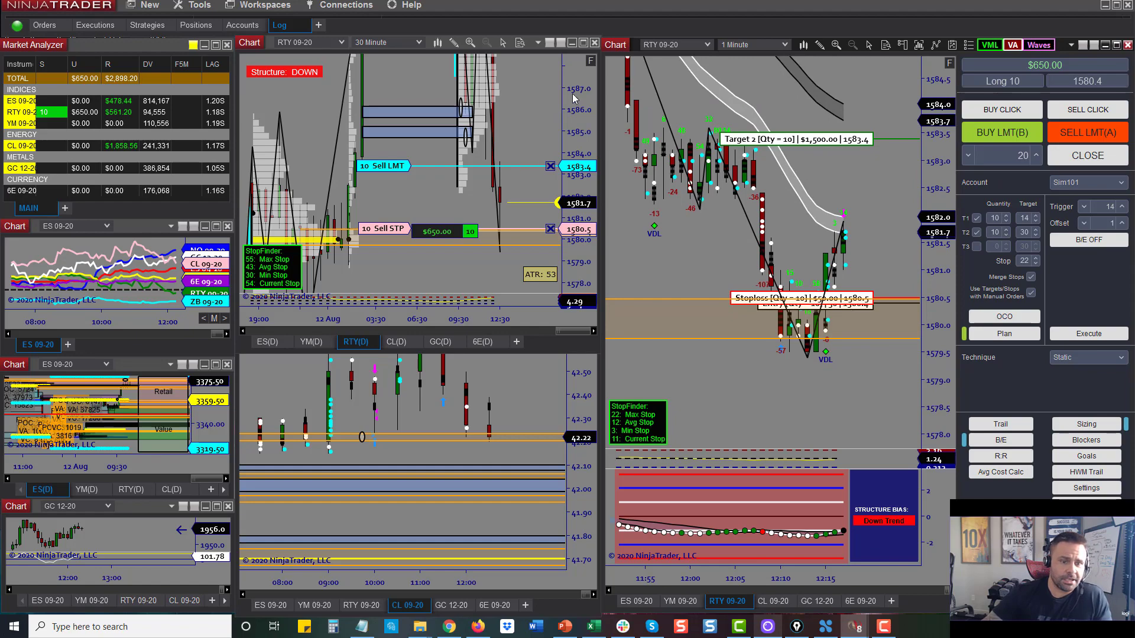
# Step: Examine the RTY(D) 30-minute market profiles at full size from 9 to 12 Aug, around the blue zones and the open orders
pyautogui.click(583, 43)
pyautogui.moveTo(937, 568); pyautogui.dragTo(739, 568)
pyautogui.moveTo(789, 344); pyautogui.dragTo(473, 294)
pyautogui.moveTo(1116, 131); pyautogui.dragTo(1102, 246)
pyautogui.moveTo(928, 187); pyautogui.dragTo(772, 201)
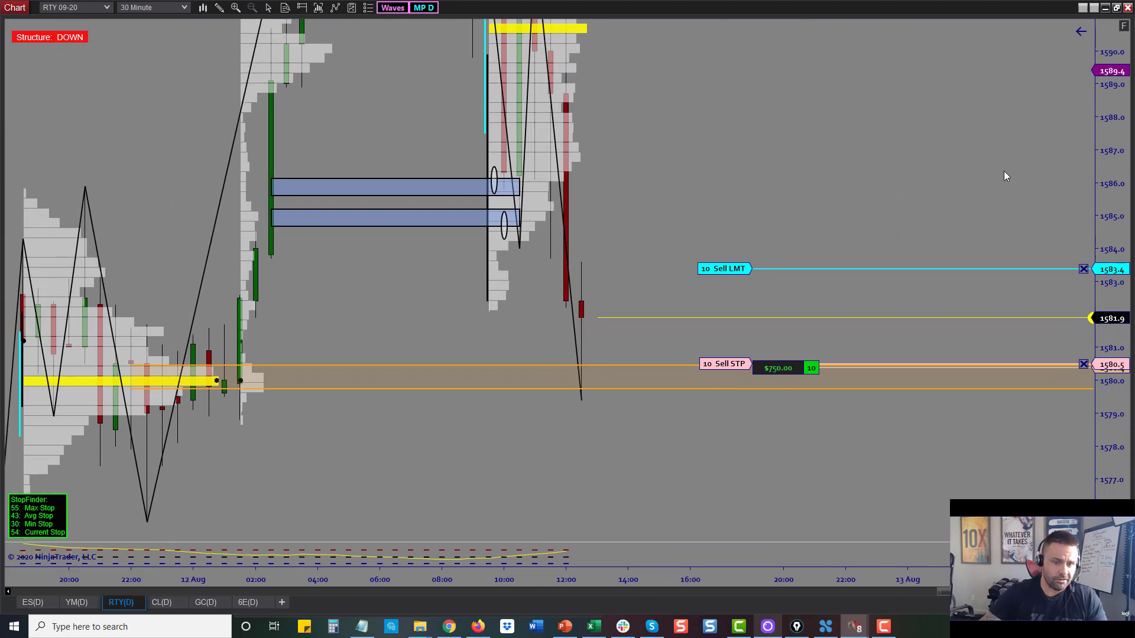
pyautogui.moveTo(1114, 130); pyautogui.dragTo(1106, 251)
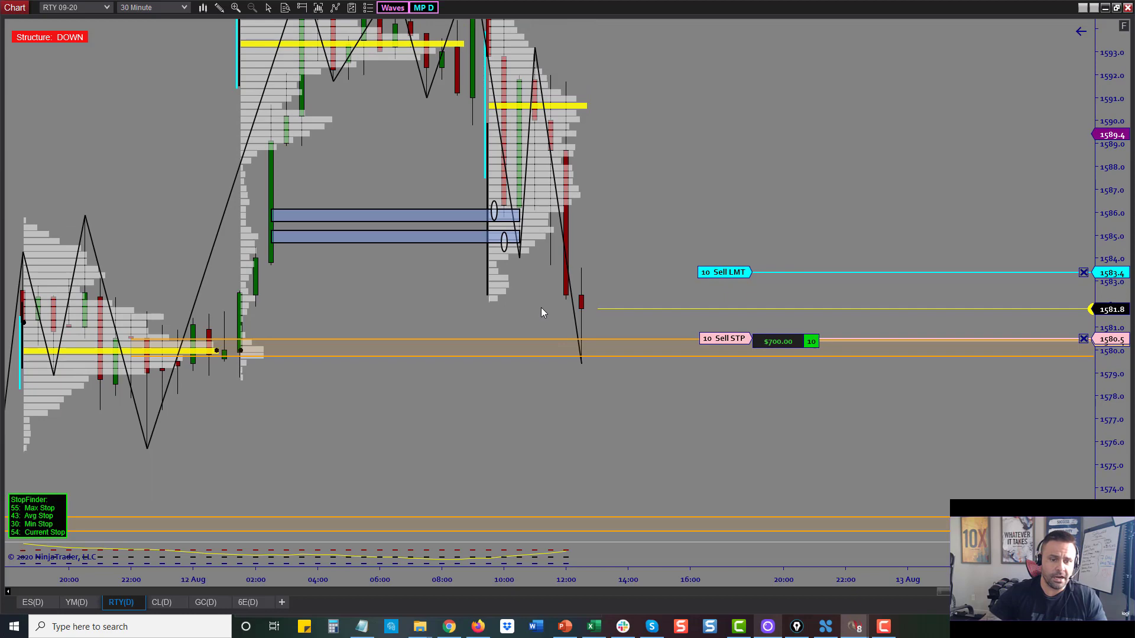
pyautogui.moveTo(631, 580); pyautogui.dragTo(797, 604)
pyautogui.moveTo(981, 246); pyautogui.dragTo(962, 254)
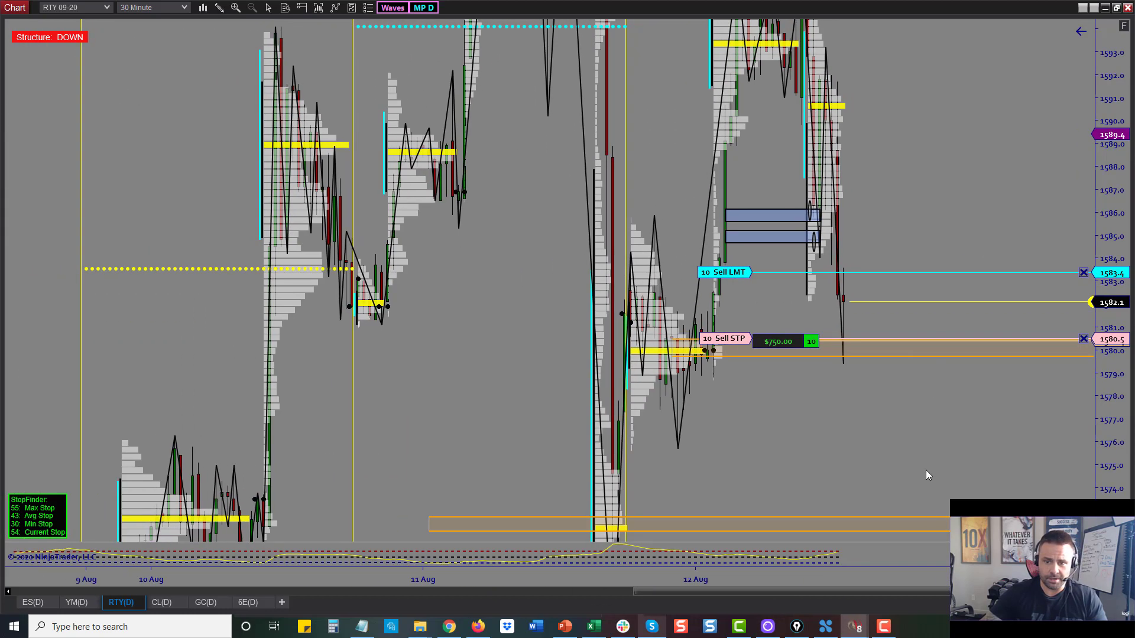
pyautogui.moveTo(934, 576); pyautogui.dragTo(869, 582)
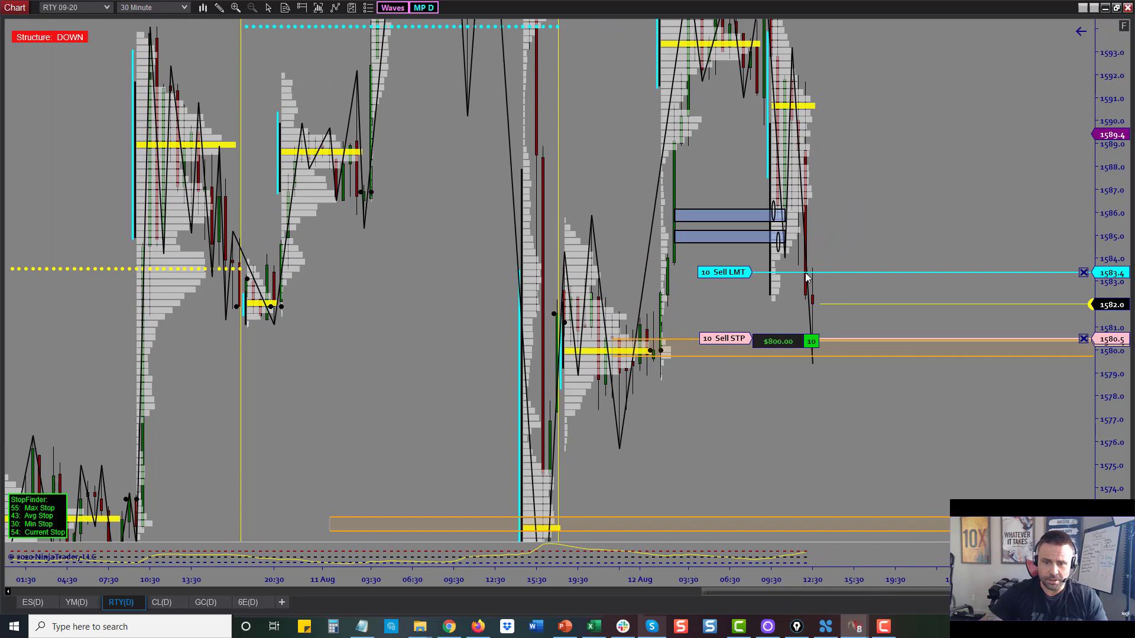
pyautogui.moveTo(887, 248); pyautogui.dragTo(754, 251)
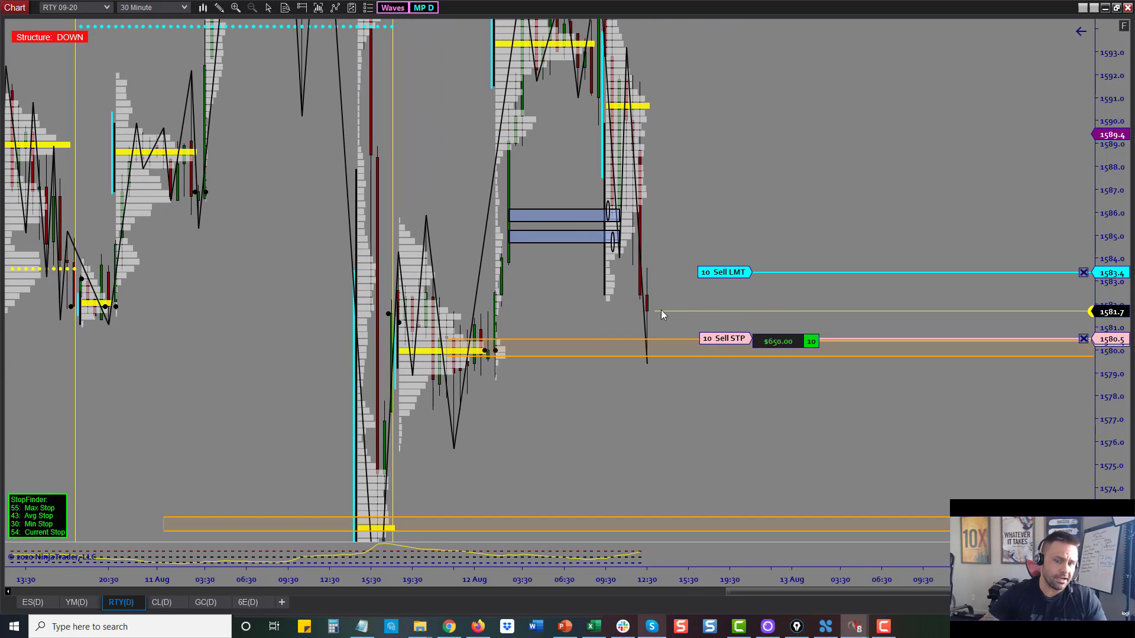
pyautogui.moveTo(691, 582); pyautogui.dragTo(589, 586)
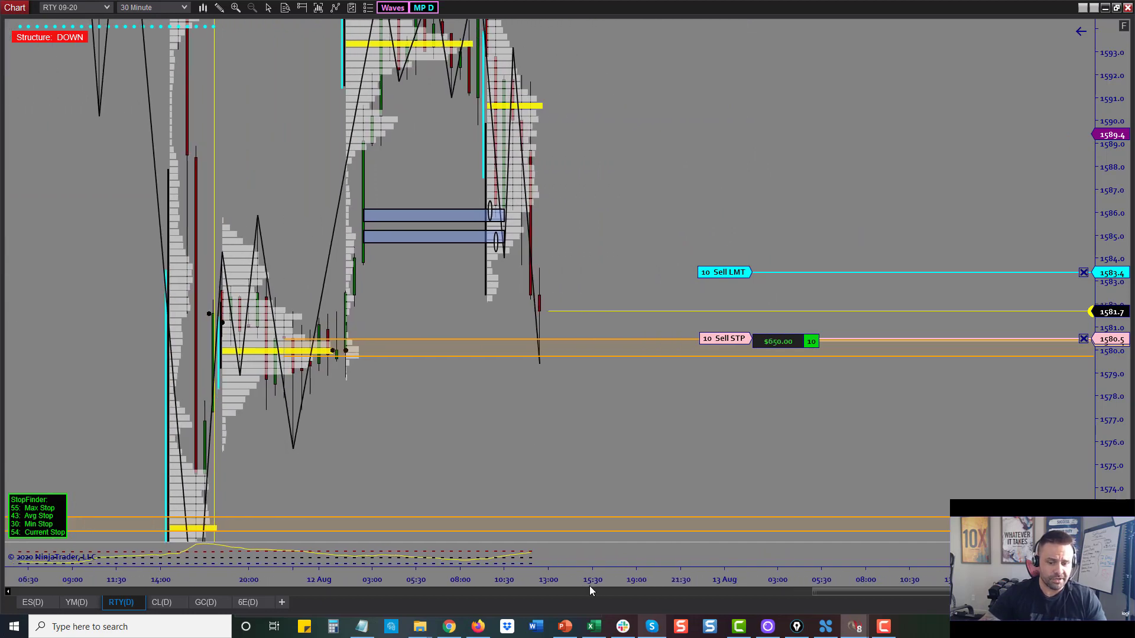
# Step: Merge all split market profiles on the RTY(D) 30-minute chart into daily profiles
pyautogui.click(424, 8)
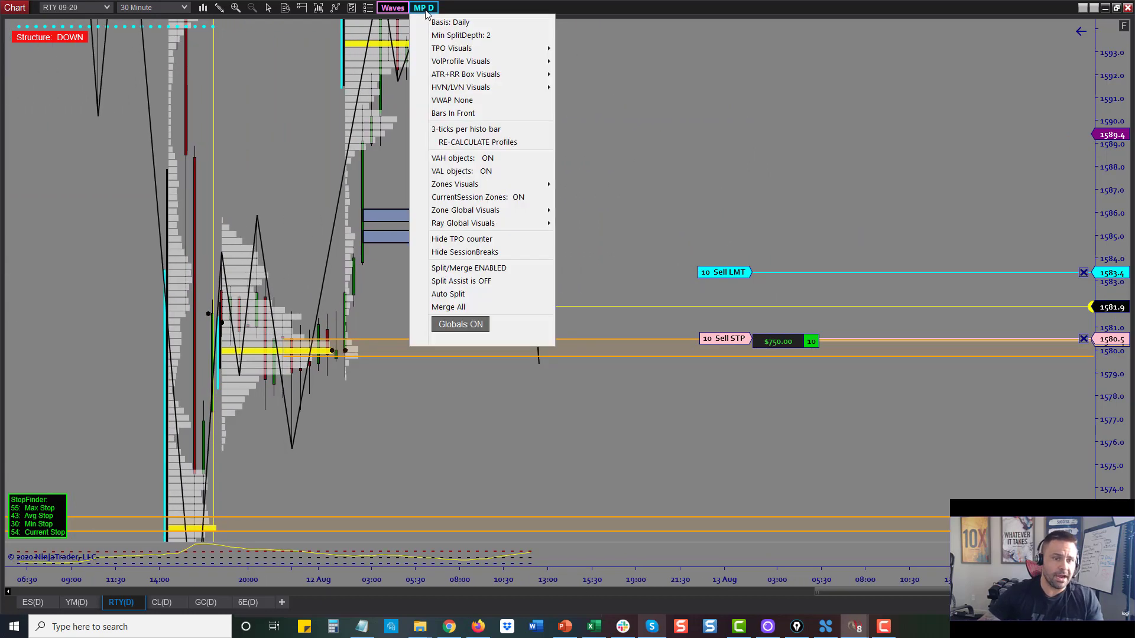
pyautogui.click(462, 307)
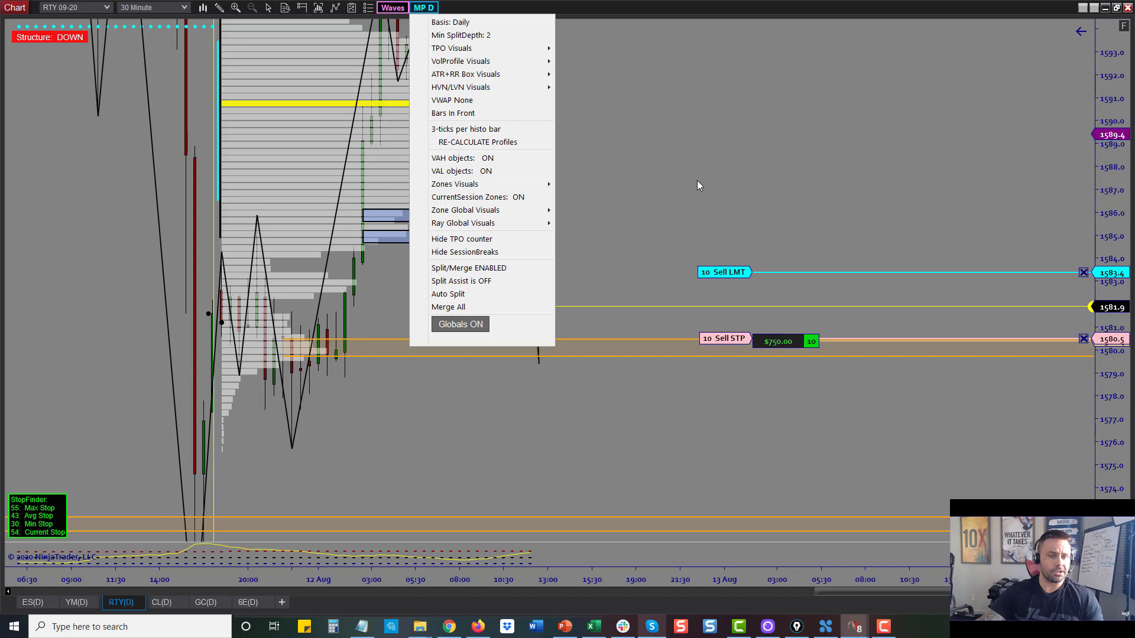
pyautogui.click(717, 105)
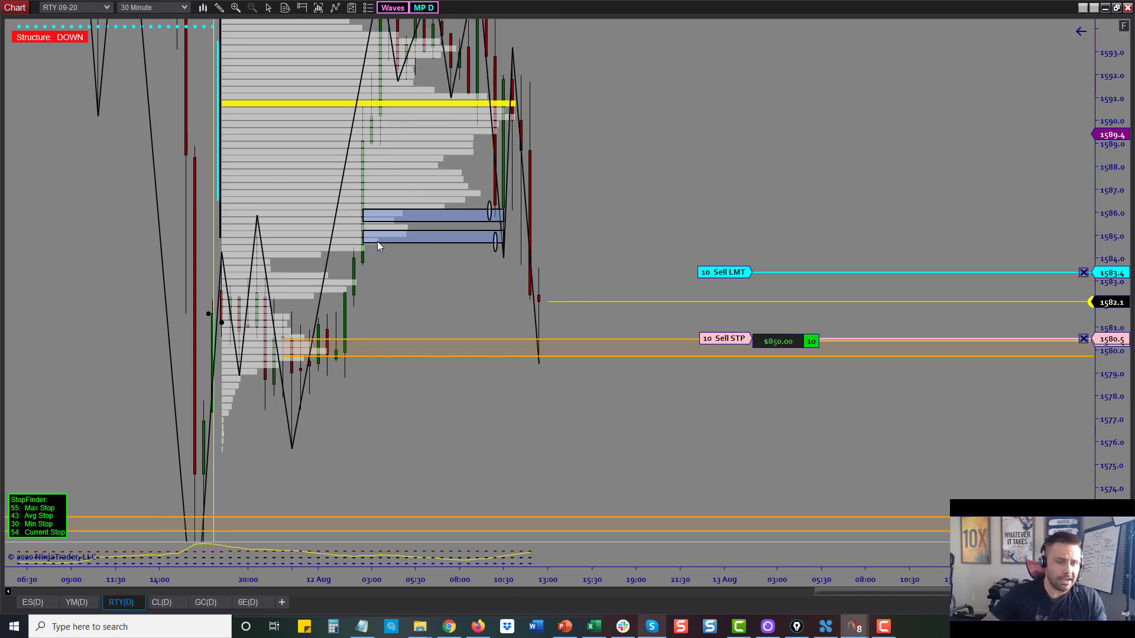
# Step: Draw a horizontal line at about 1584.1 on the 12 Aug profile ledge below the blue zones and raise the 10-lot sell limit to 1583.8
pyautogui.moveTo(1117, 260); pyautogui.dragTo(1117, 207)
pyautogui.click(219, 9)
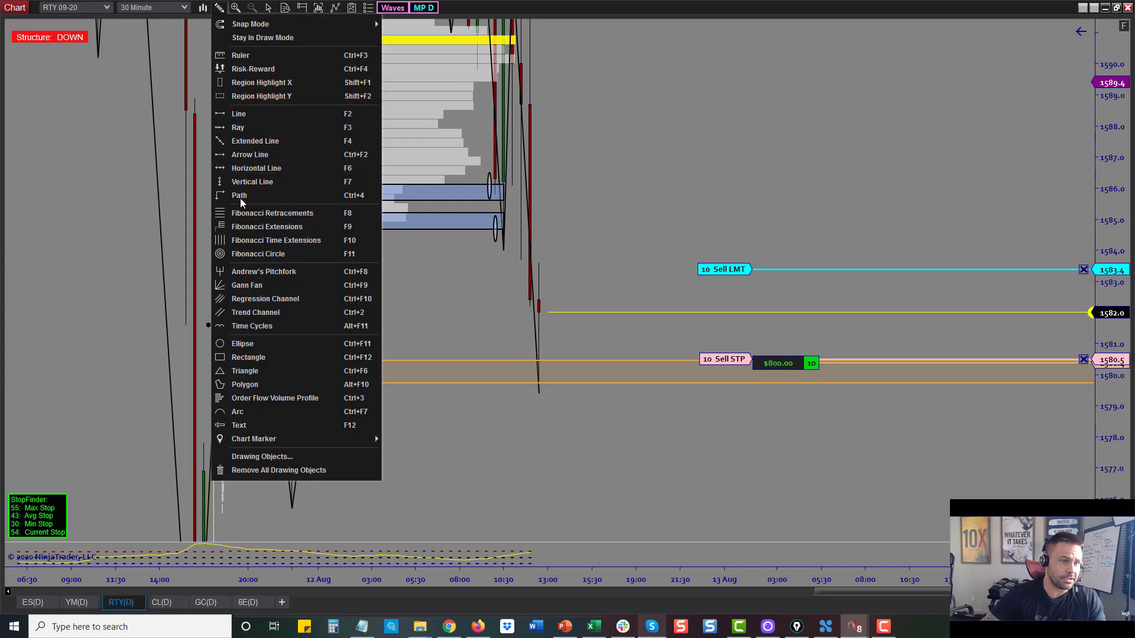
pyautogui.click(244, 169)
pyautogui.click(323, 246)
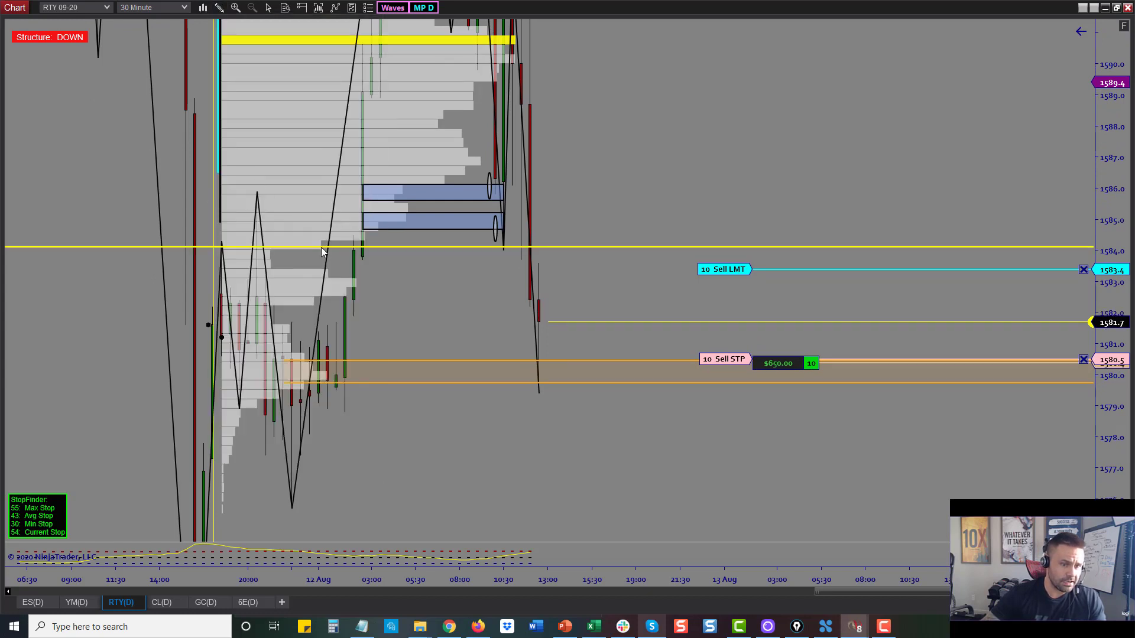
pyautogui.moveTo(845, 271); pyautogui.dragTo(846, 256)
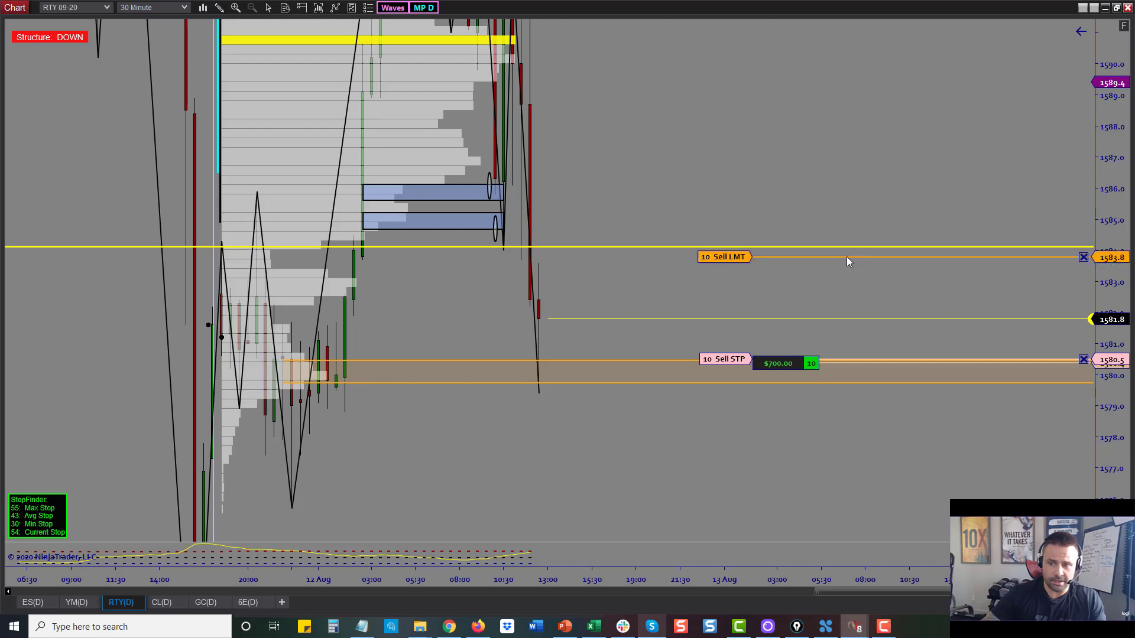
pyautogui.click(1081, 31)
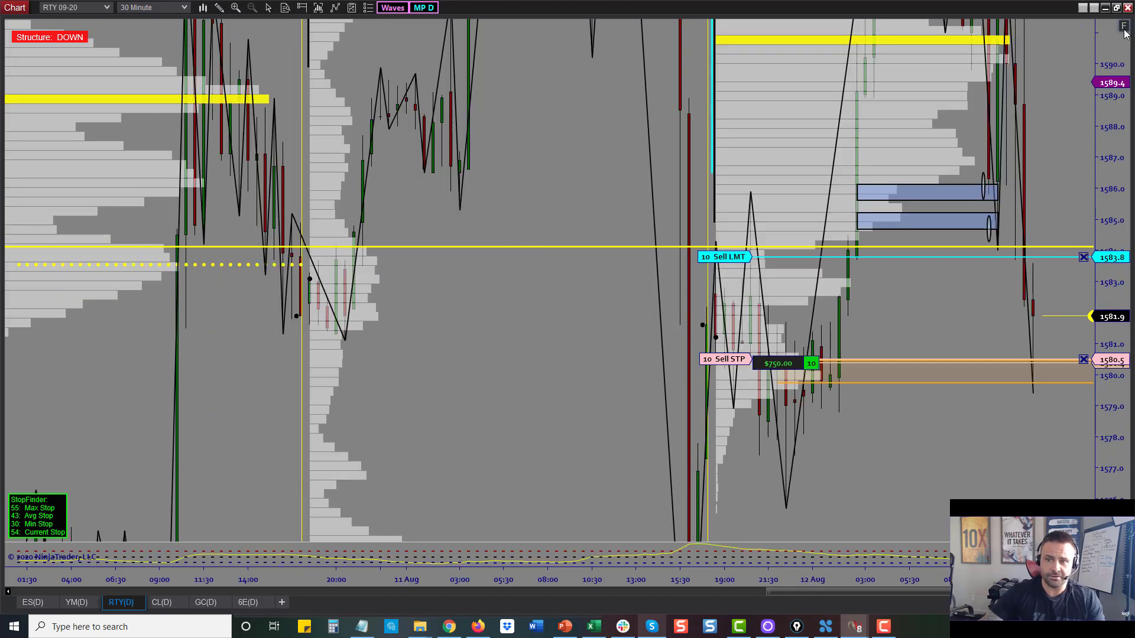
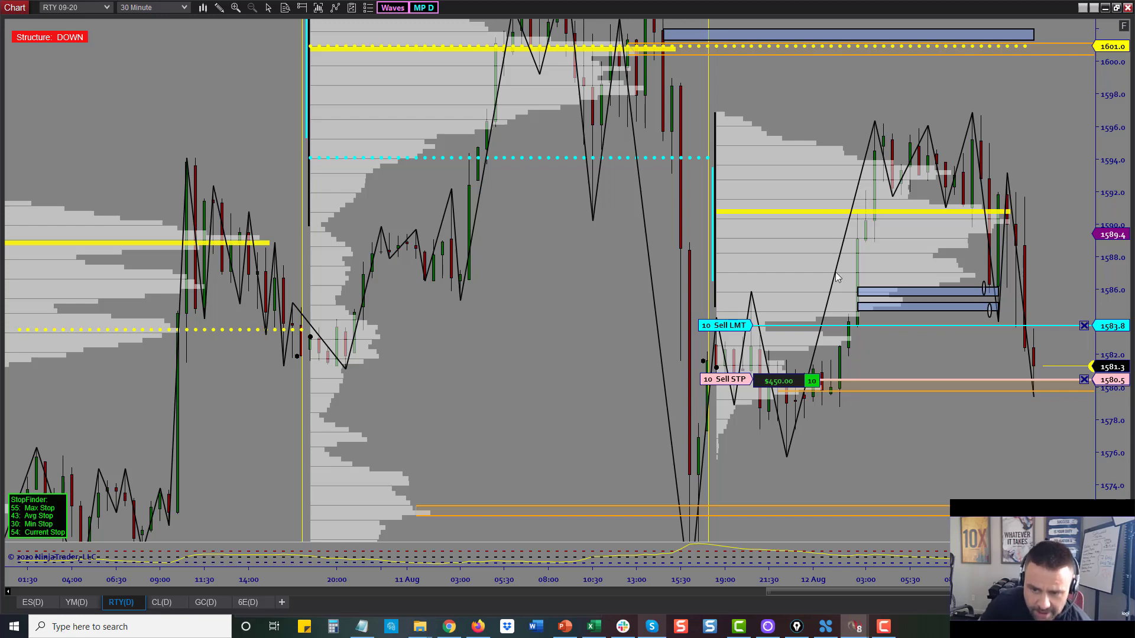
# Step: Examine the RTY 09-20 1-minute decline and bounce back to about 11:35 against the stop loss and Target 2 orders
pyautogui.doubleClick(810, 4)
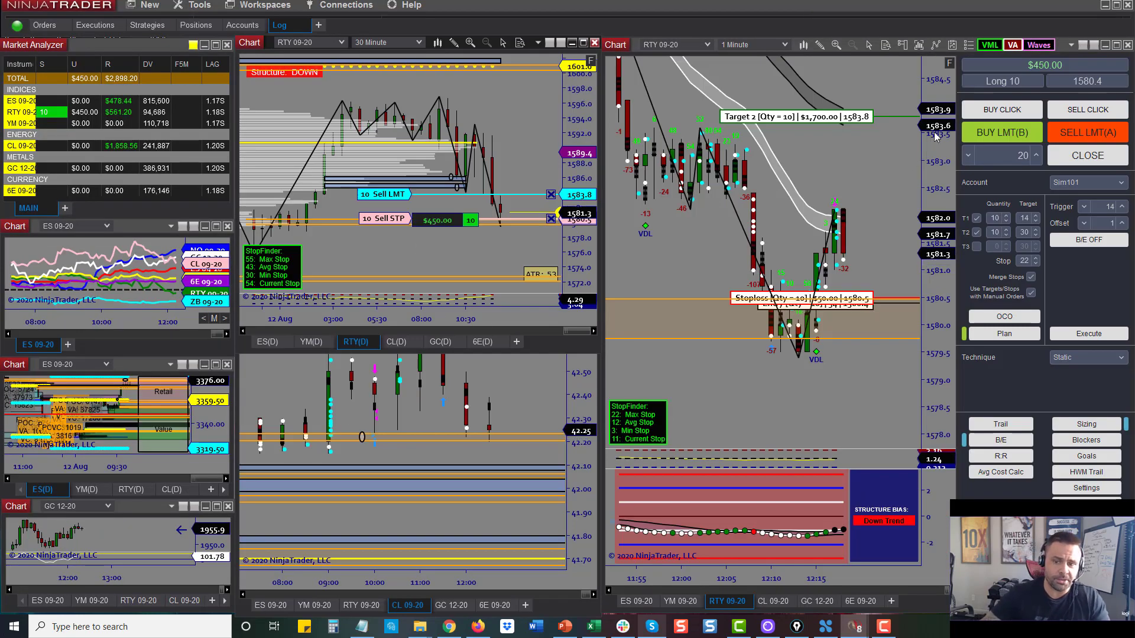
pyautogui.click(948, 63)
pyautogui.moveTo(929, 348); pyautogui.dragTo(929, 262)
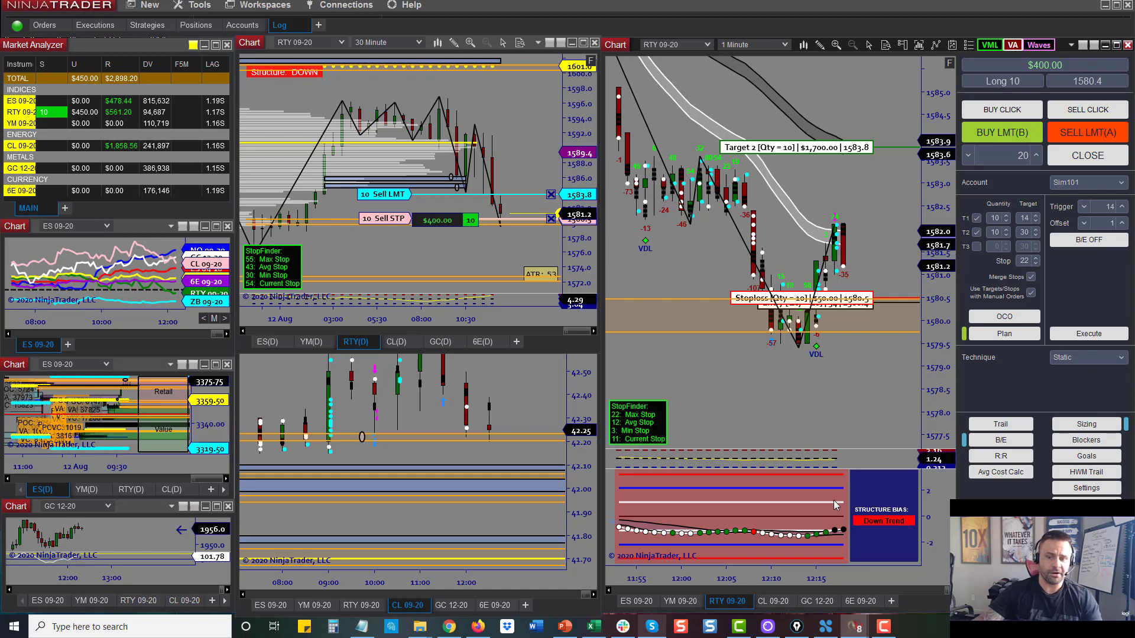
pyautogui.moveTo(822, 583); pyautogui.dragTo(875, 583)
pyautogui.moveTo(937, 248); pyautogui.dragTo(947, 267)
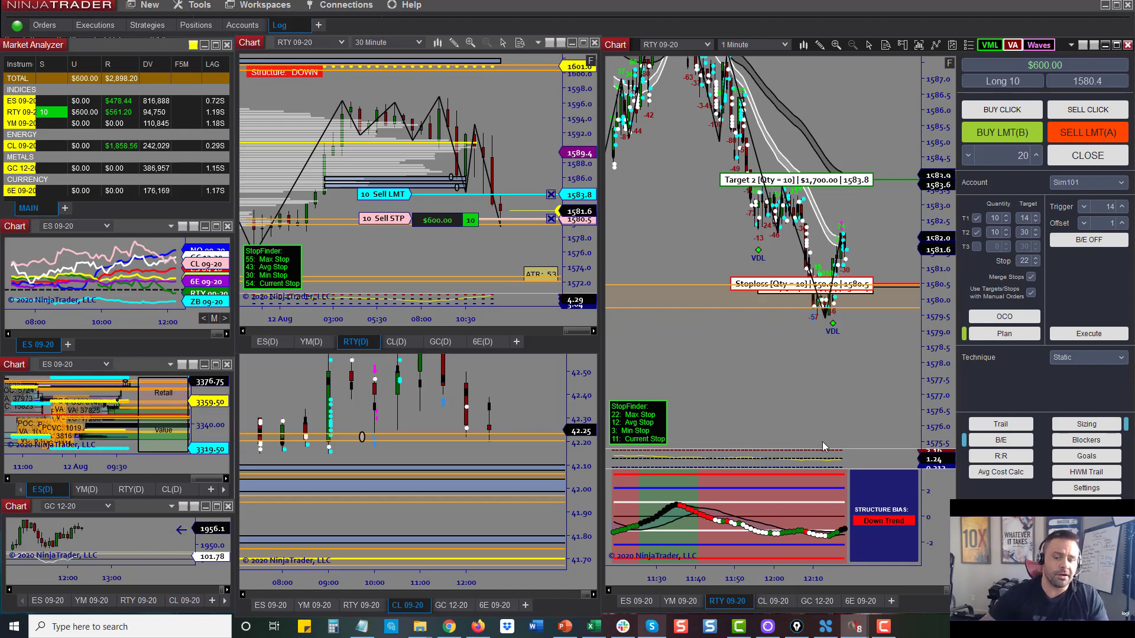
pyautogui.moveTo(834, 578); pyautogui.dragTo(798, 578)
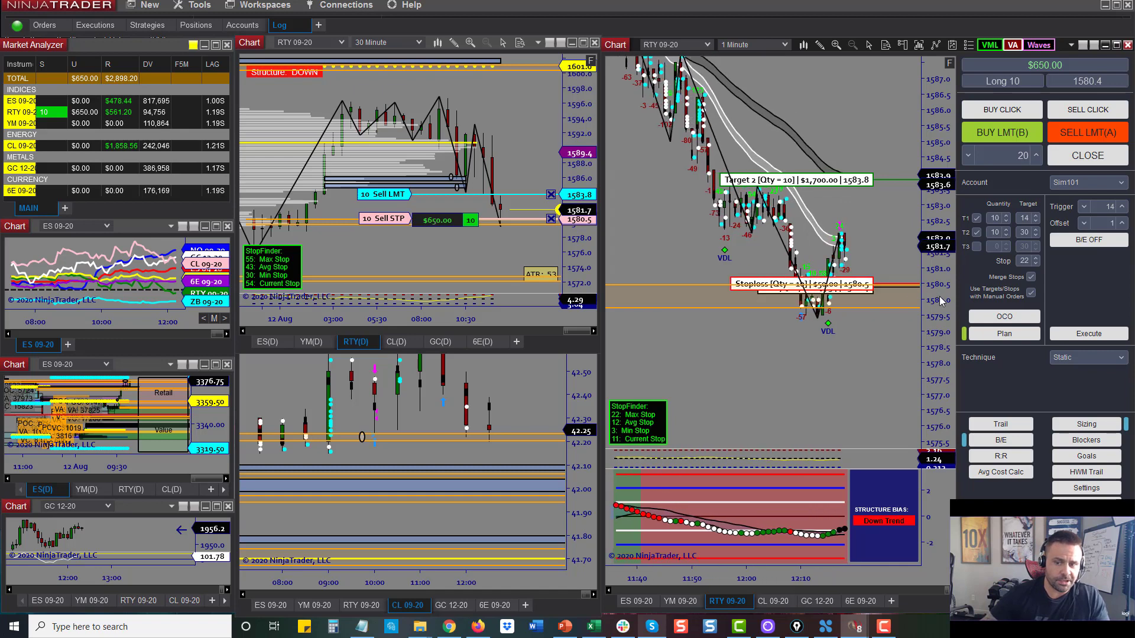
pyautogui.moveTo(941, 299); pyautogui.dragTo(943, 255)
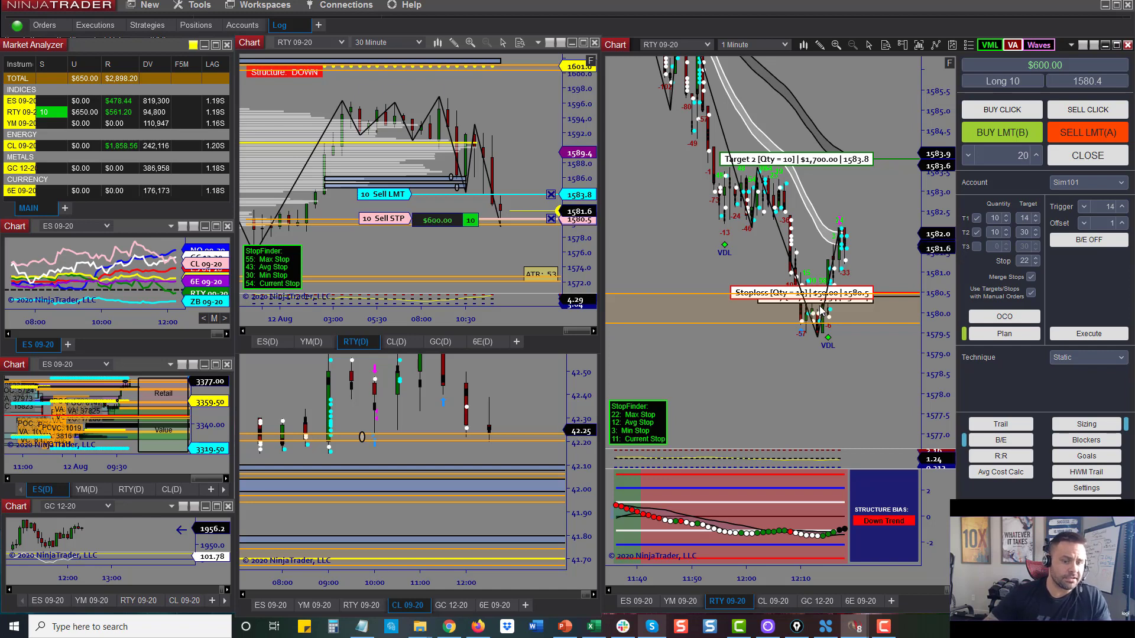
# Step: Sketch the 12 Aug rally from the 1580 zone with lines across to the latest RTY(D) candle, and clear the ink
pyautogui.click(584, 42)
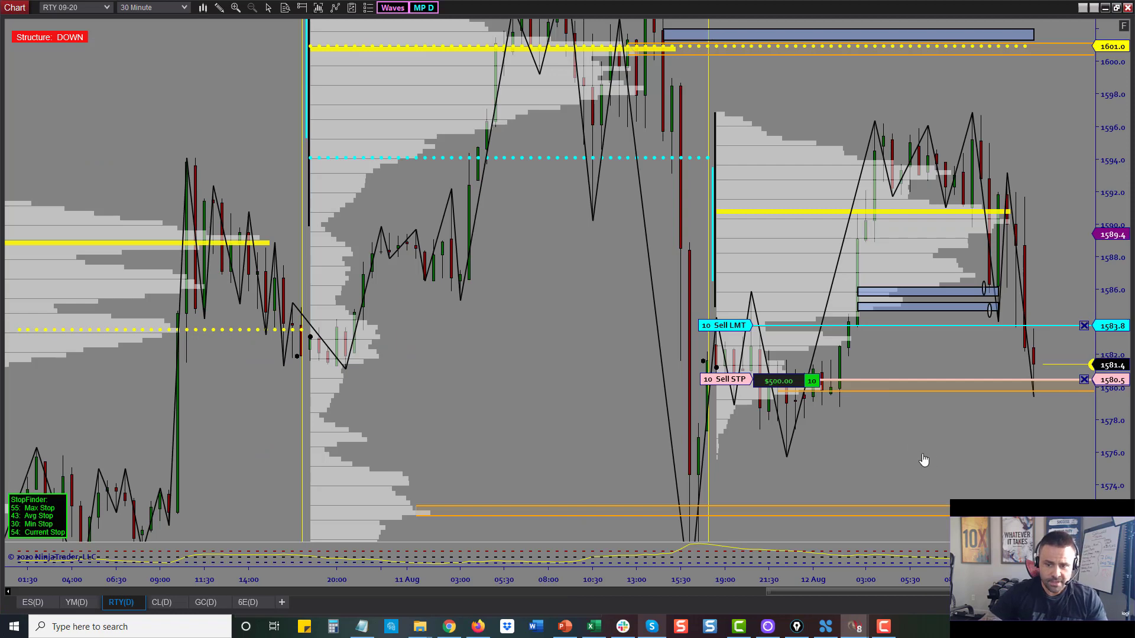
pyautogui.moveTo(921, 459); pyautogui.dragTo(531, 441)
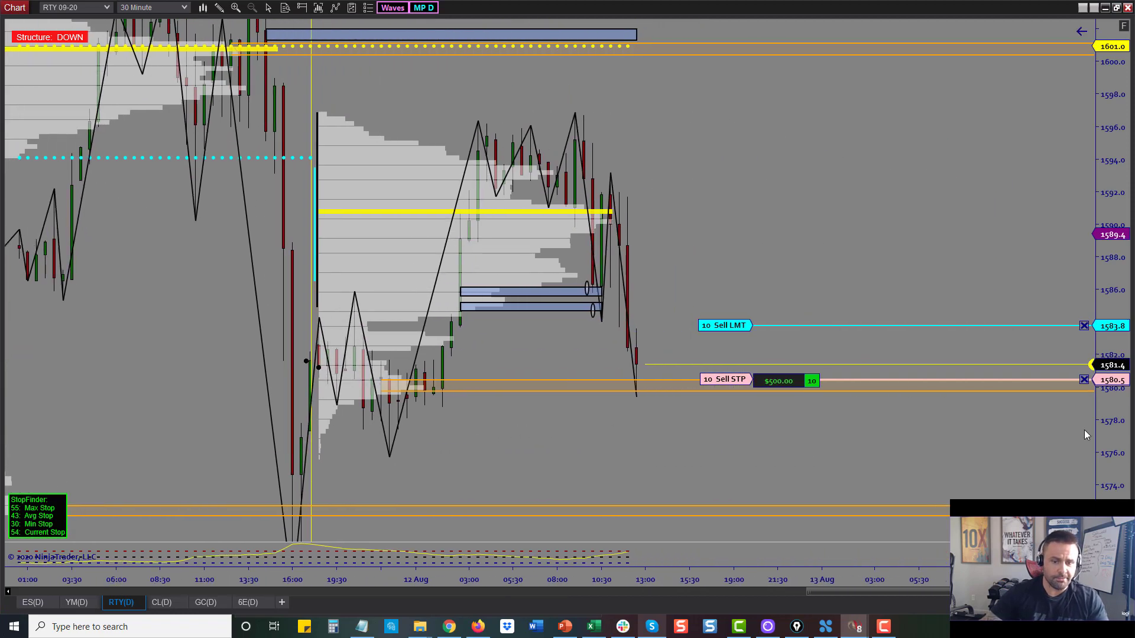
pyautogui.moveTo(1108, 439); pyautogui.dragTo(1109, 251)
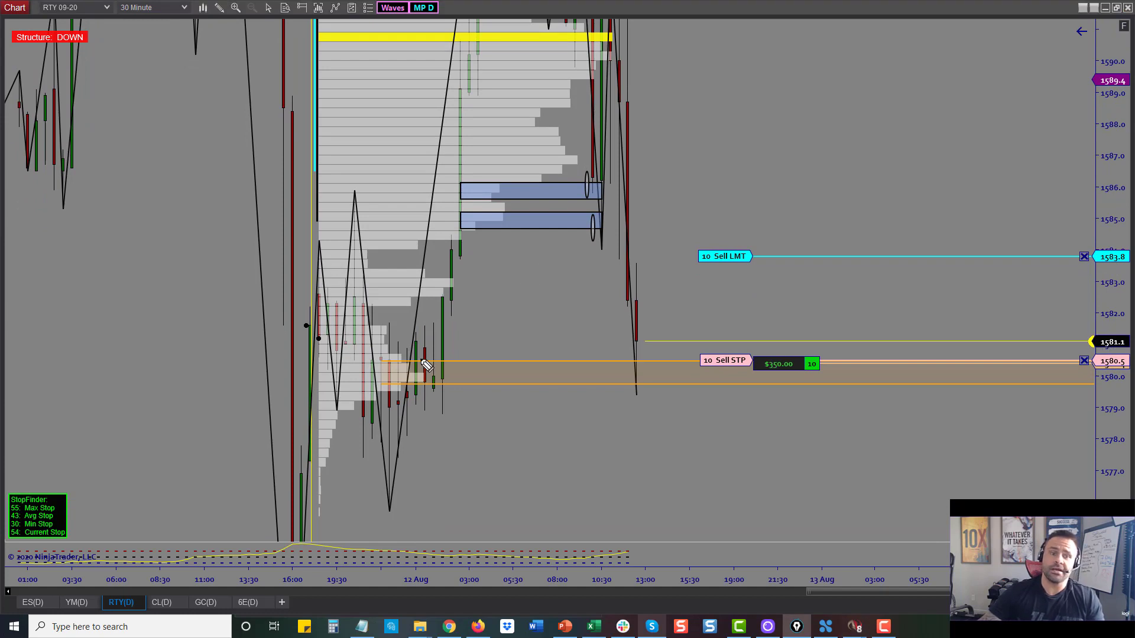
pyautogui.moveTo(418, 362)
pyautogui.mouseDown()
pyautogui.moveTo(407, 383)
pyautogui.moveTo(423, 367)
pyautogui.moveTo(638, 385)
pyautogui.mouseUp()
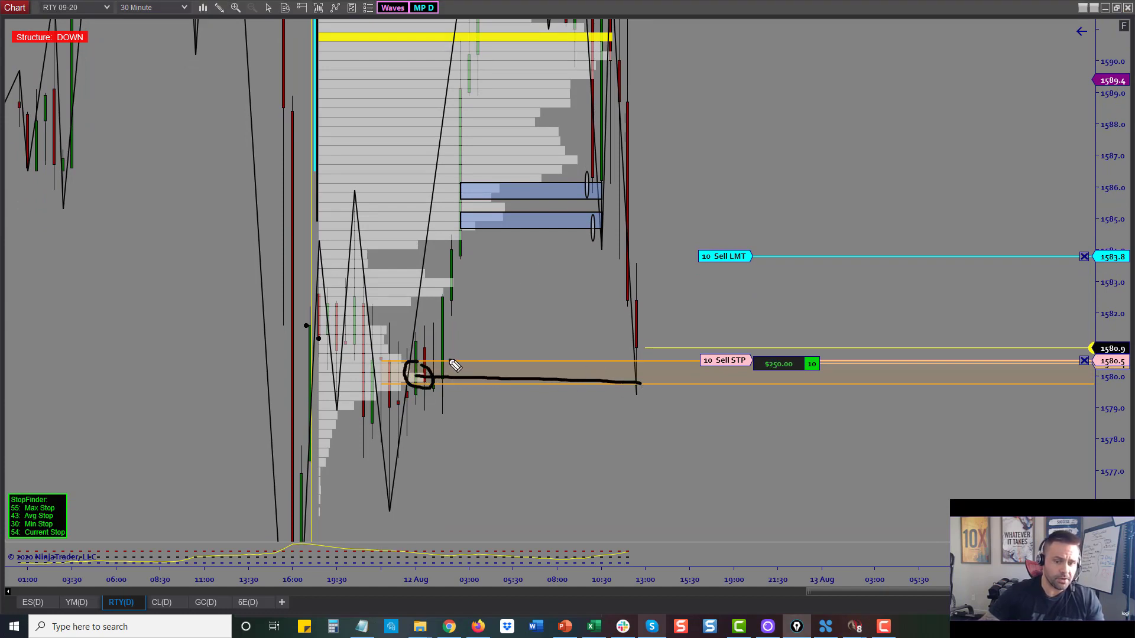
pyautogui.moveTo(429, 372)
pyautogui.mouseDown()
pyautogui.moveTo(448, 270)
pyautogui.moveTo(504, 289)
pyautogui.moveTo(649, 289)
pyautogui.moveTo(629, 276)
pyautogui.moveTo(643, 286)
pyautogui.mouseUp()
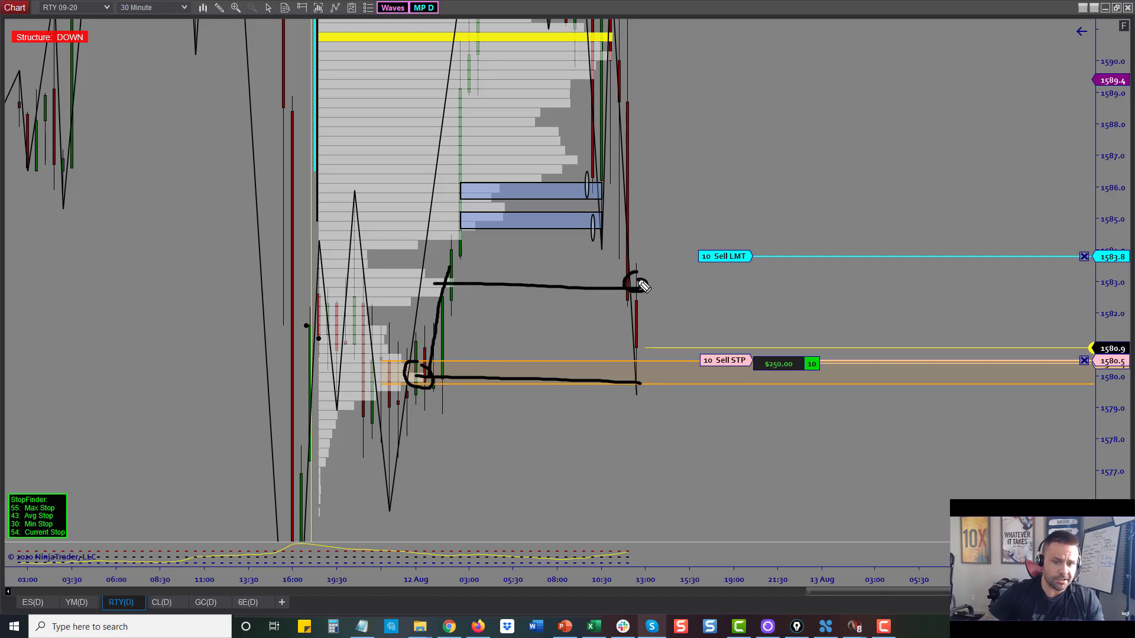
pyautogui.moveTo(635, 344); pyautogui.dragTo(638, 298)
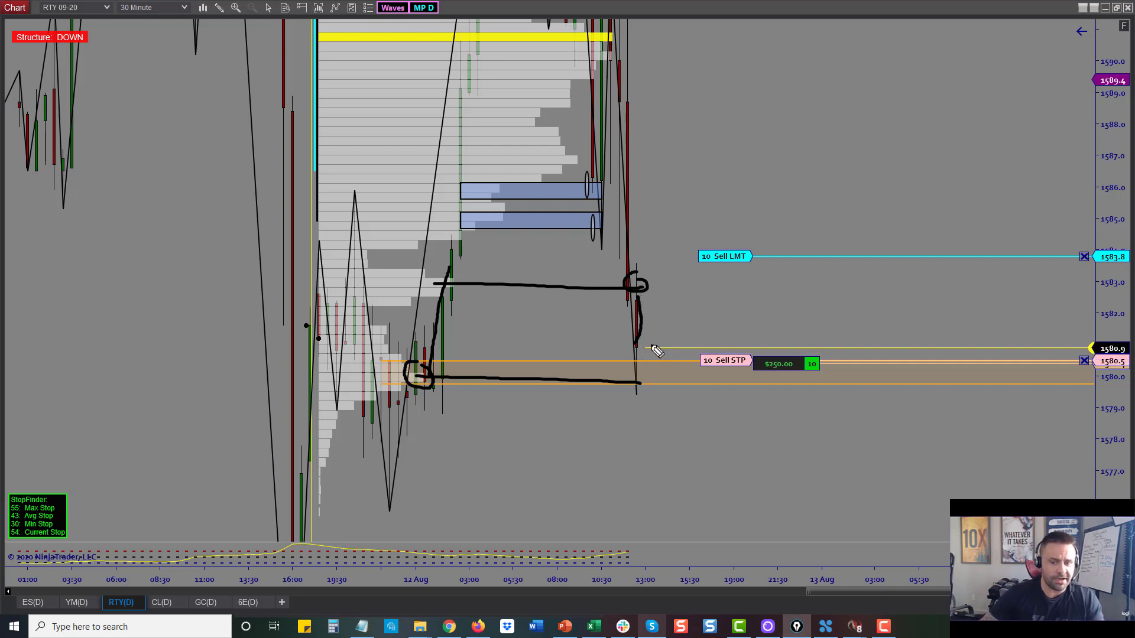
pyautogui.moveTo(405, 306)
pyautogui.mouseDown()
pyautogui.moveTo(385, 334)
pyautogui.moveTo(423, 358)
pyautogui.mouseUp()
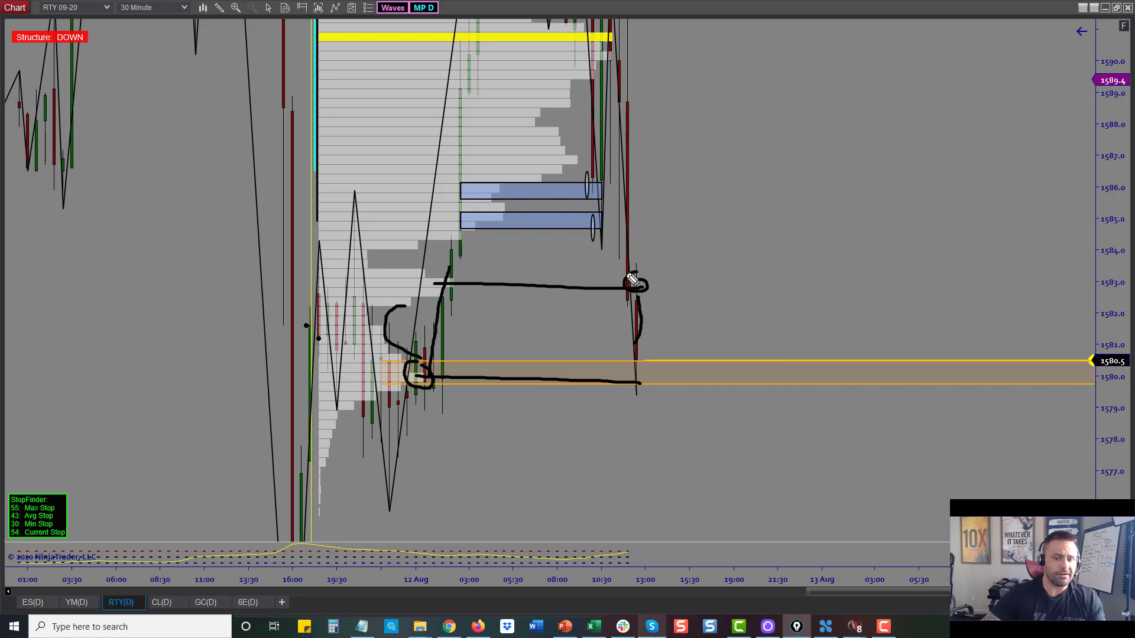
pyautogui.hotkey('ctrl', 'shift', '7')
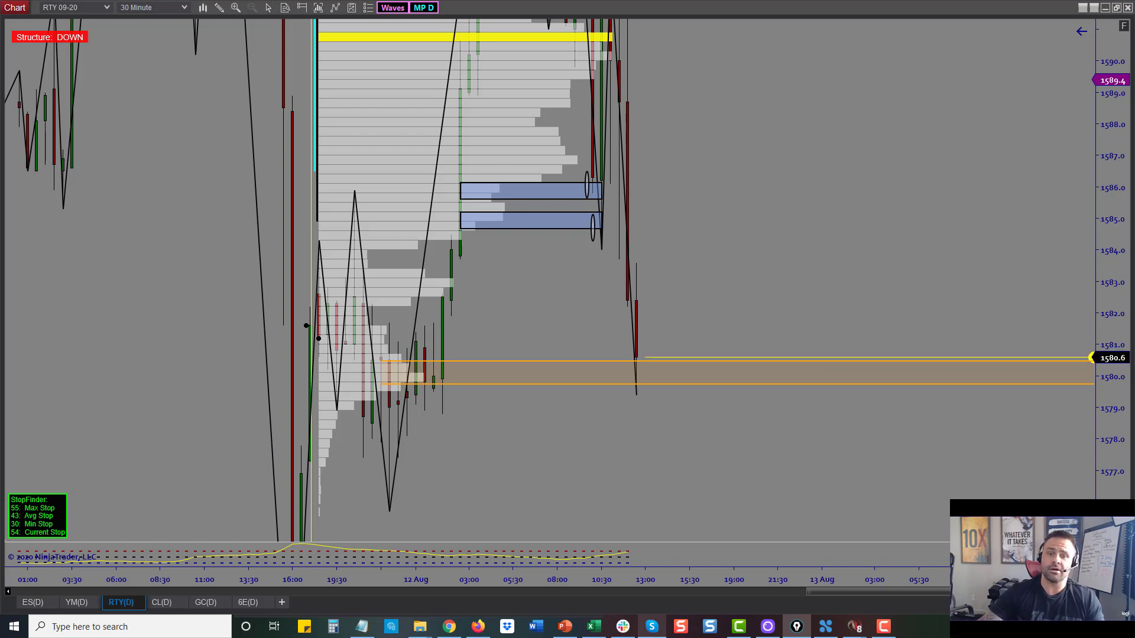
# Step: Auto-split the daily market profiles on the autoscaled RTY(D) 30-minute chart
pyautogui.click(1122, 28)
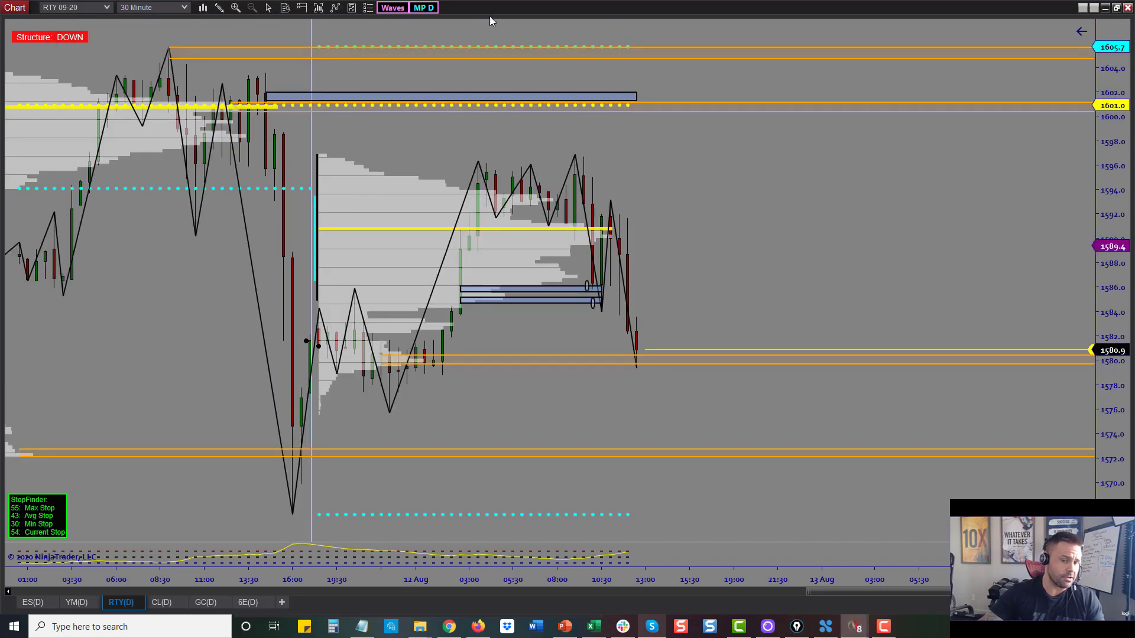
pyautogui.click(423, 7)
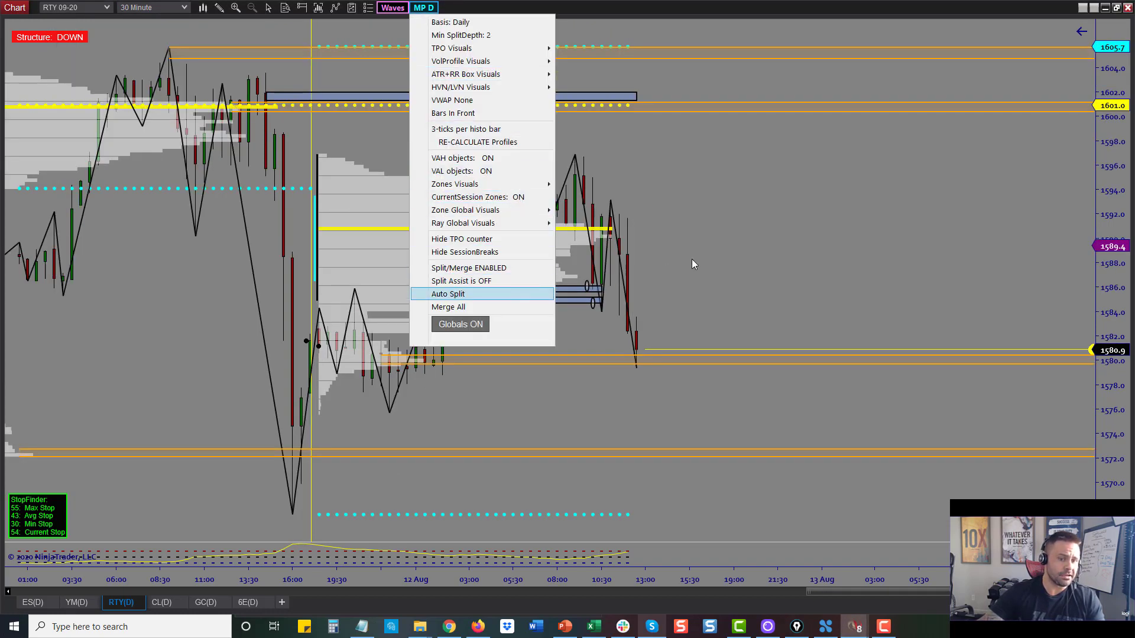
pyautogui.click(845, 200)
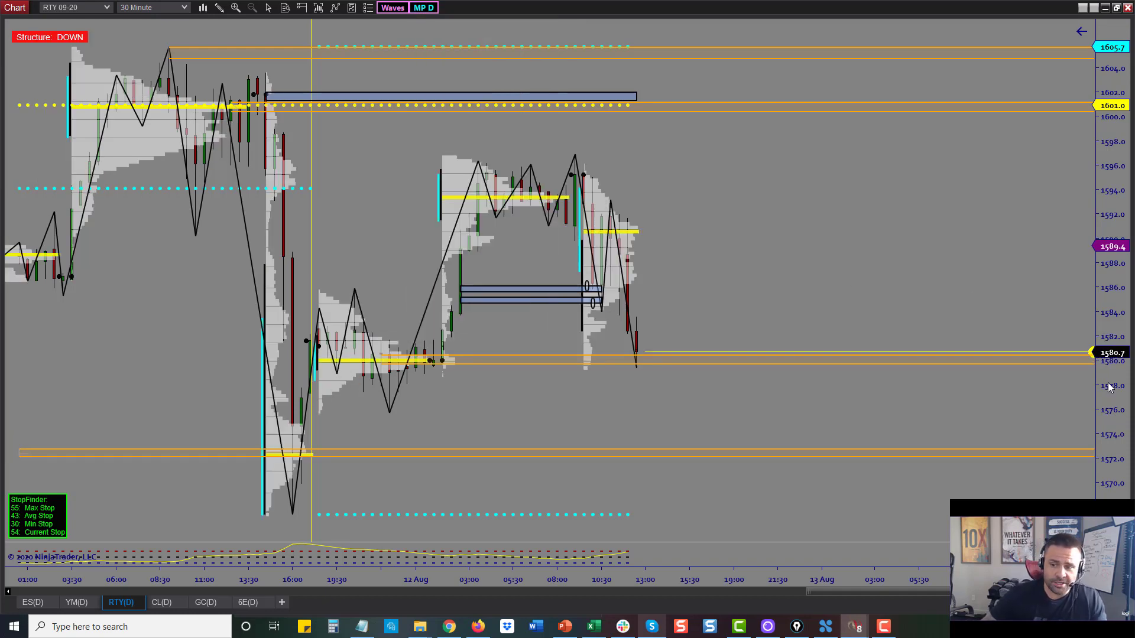
# Step: Circle the rally's origin at the split profile's 1580 yellow line, sketch the rally and a line across to the latest candle, and clear the ink
pyautogui.moveTo(1111, 387); pyautogui.dragTo(1123, 189)
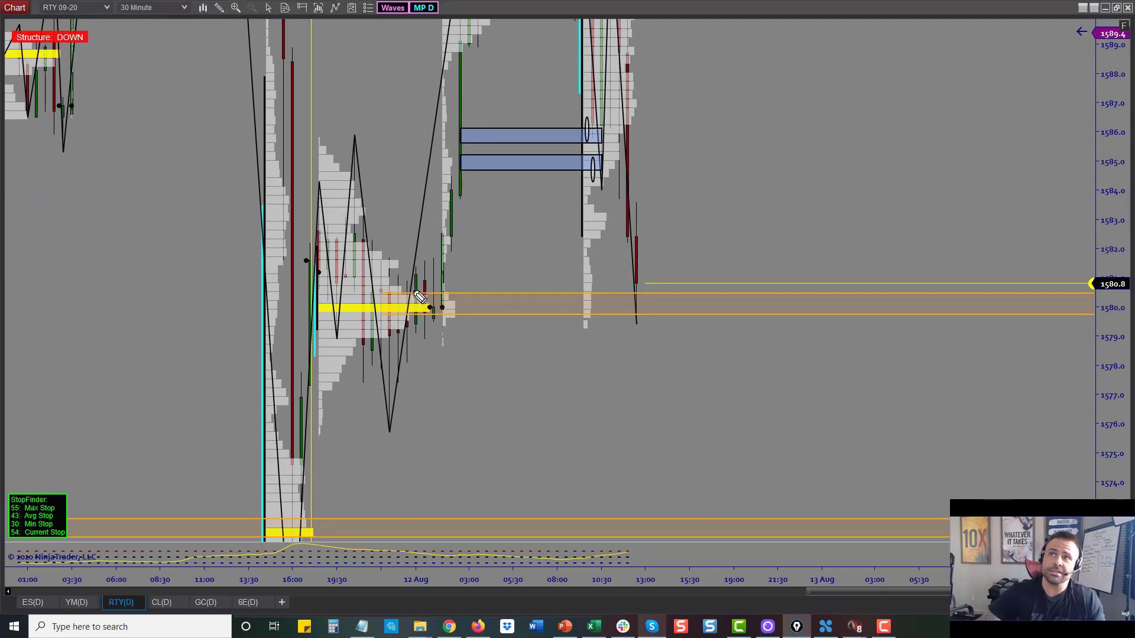
pyautogui.moveTo(424, 290)
pyautogui.mouseDown()
pyautogui.moveTo(412, 297)
pyautogui.moveTo(430, 318)
pyautogui.moveTo(424, 294)
pyautogui.moveTo(653, 310)
pyautogui.moveTo(441, 290)
pyautogui.moveTo(466, 57)
pyautogui.mouseUp()
pyautogui.moveTo(447, 239); pyautogui.dragTo(446, 281)
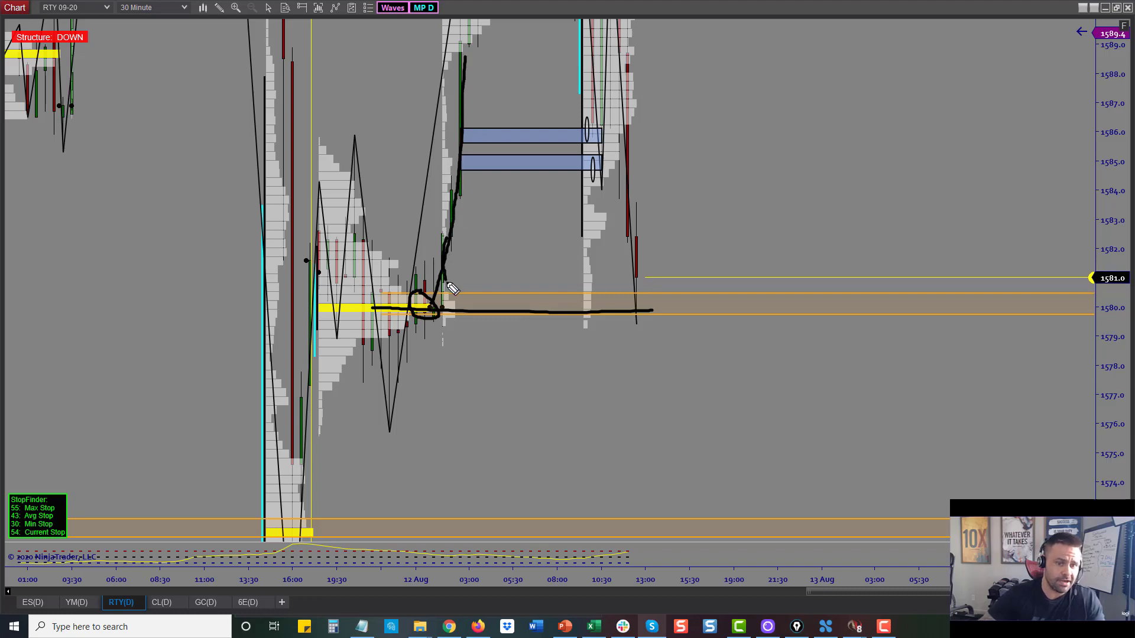
pyautogui.hotkey('ctrl', 'shift', '7')
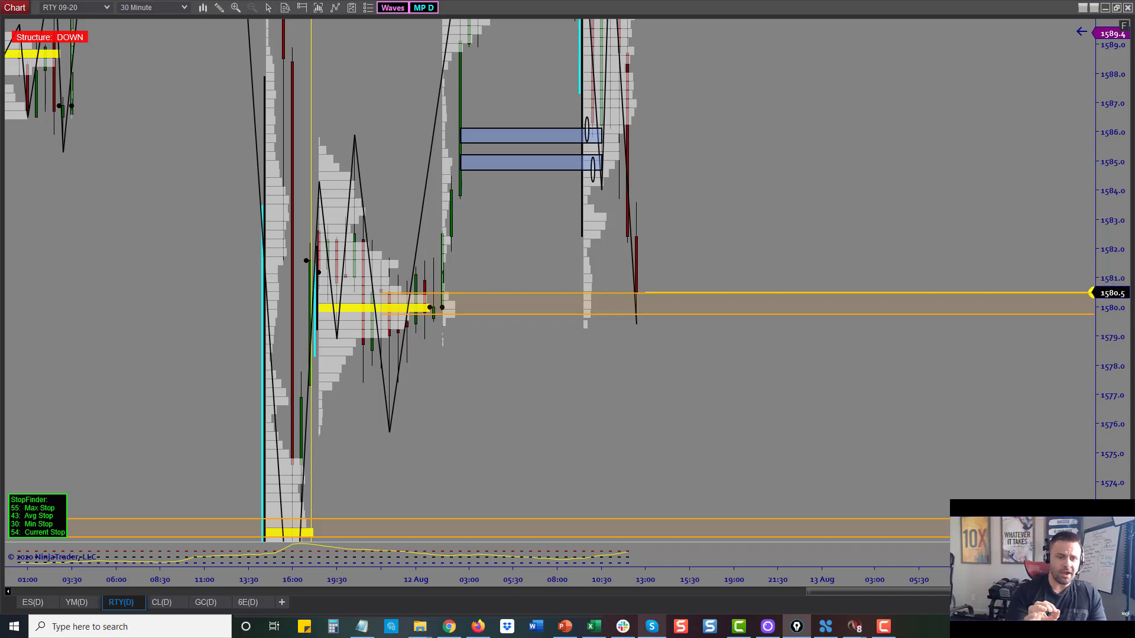
# Step: Circle the latest RTY(D) candle in the orange zone, sketch a rebound curve toward about 1585, and clear the ink before restoring the chart
pyautogui.moveTo(640, 290)
pyautogui.mouseDown()
pyautogui.moveTo(653, 325)
pyautogui.moveTo(638, 279)
pyautogui.moveTo(635, 293)
pyautogui.moveTo(688, 287)
pyautogui.moveTo(728, 151)
pyautogui.mouseUp()
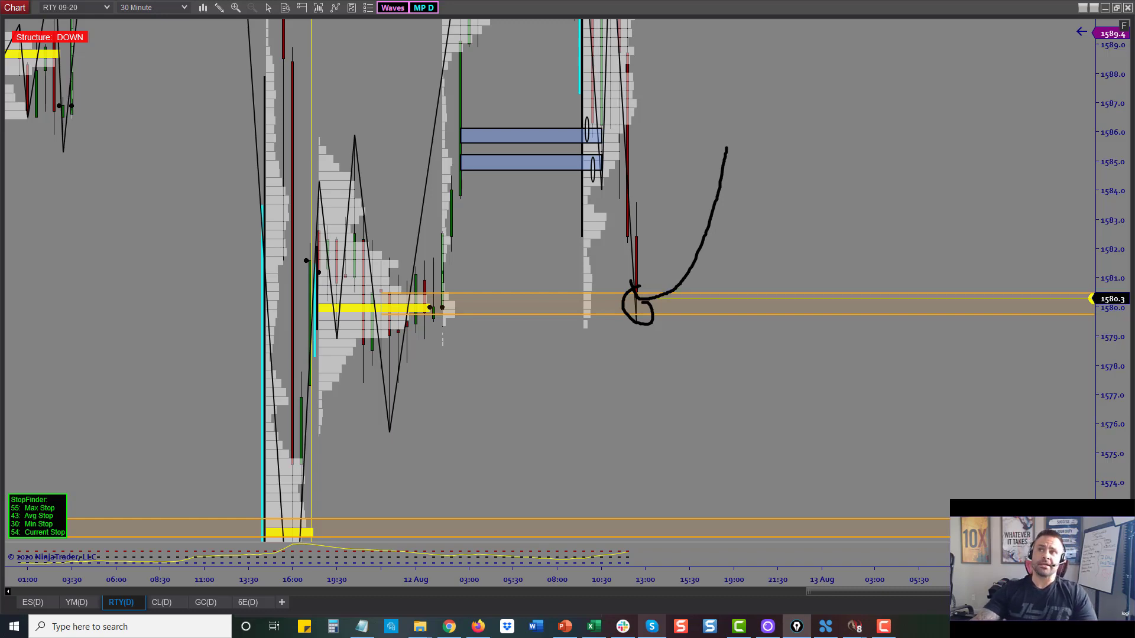
pyautogui.hotkey('ctrl', 'shift', '7')
pyautogui.click(1081, 31)
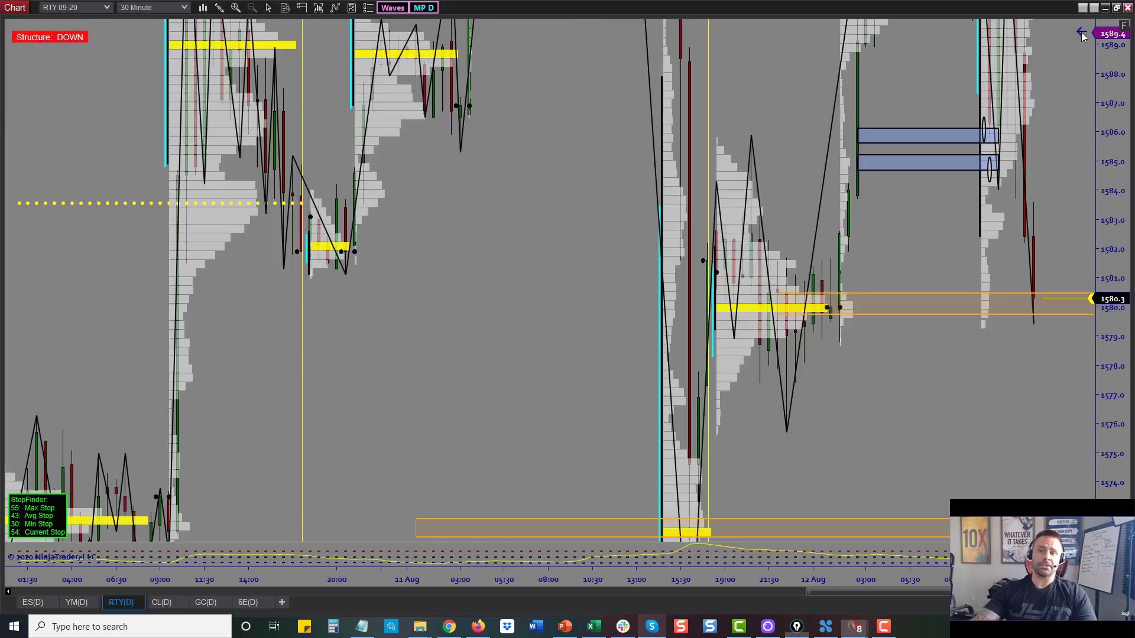
pyautogui.doubleClick(1058, 9)
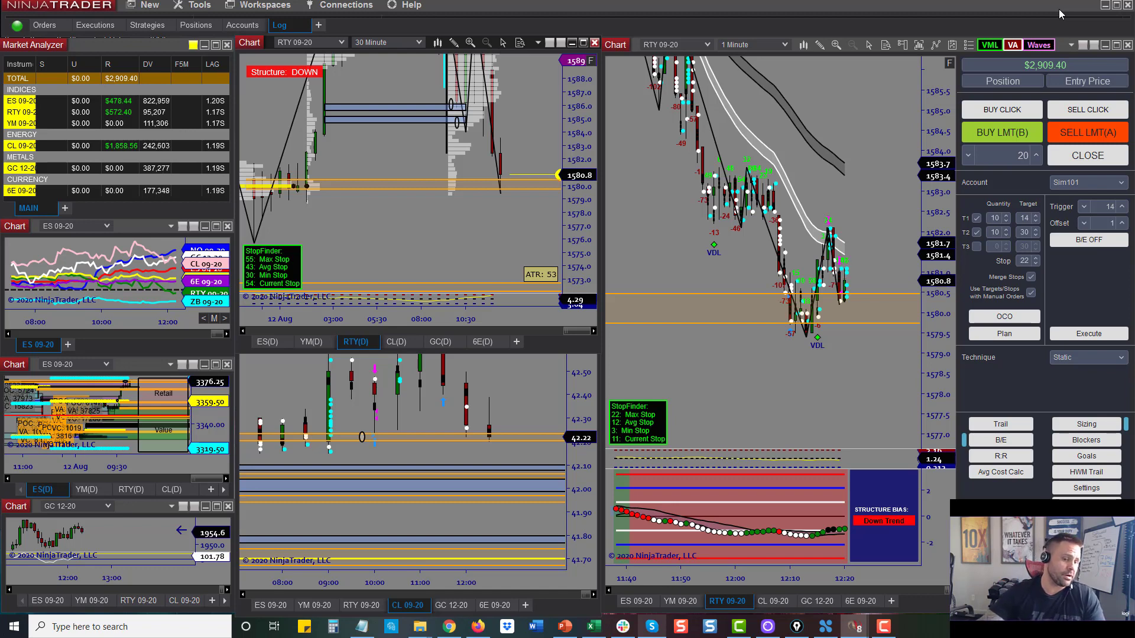
# Step: Review the price zones on the CL 09-20 and ES 09-20 30-minute charts at full size
pyautogui.click(569, 338)
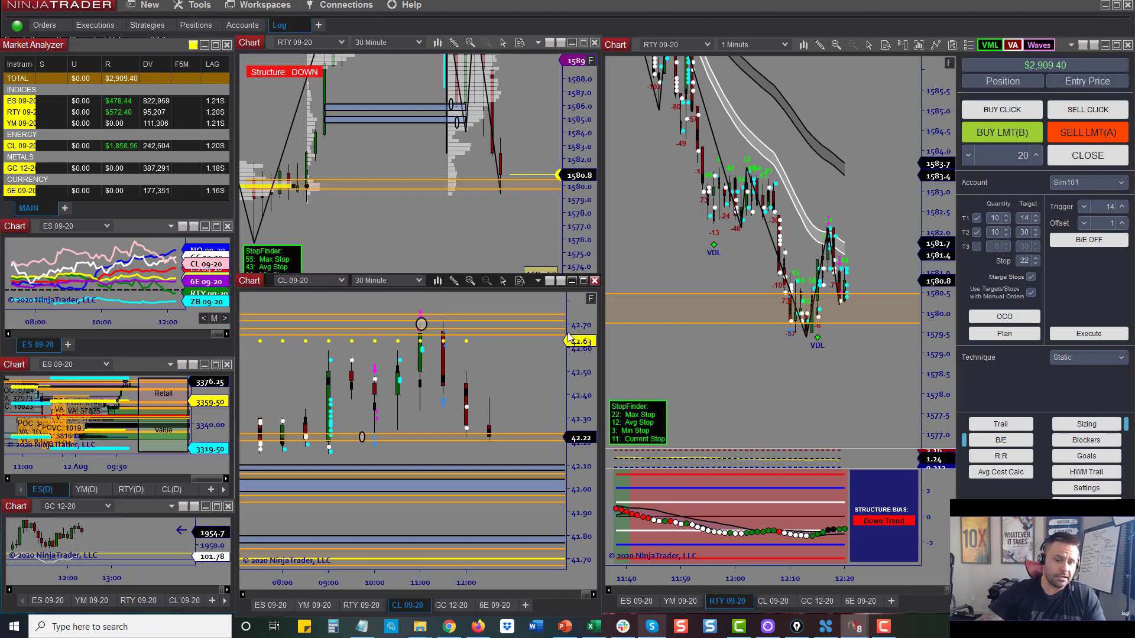
pyautogui.click(583, 280)
pyautogui.click(1119, 25)
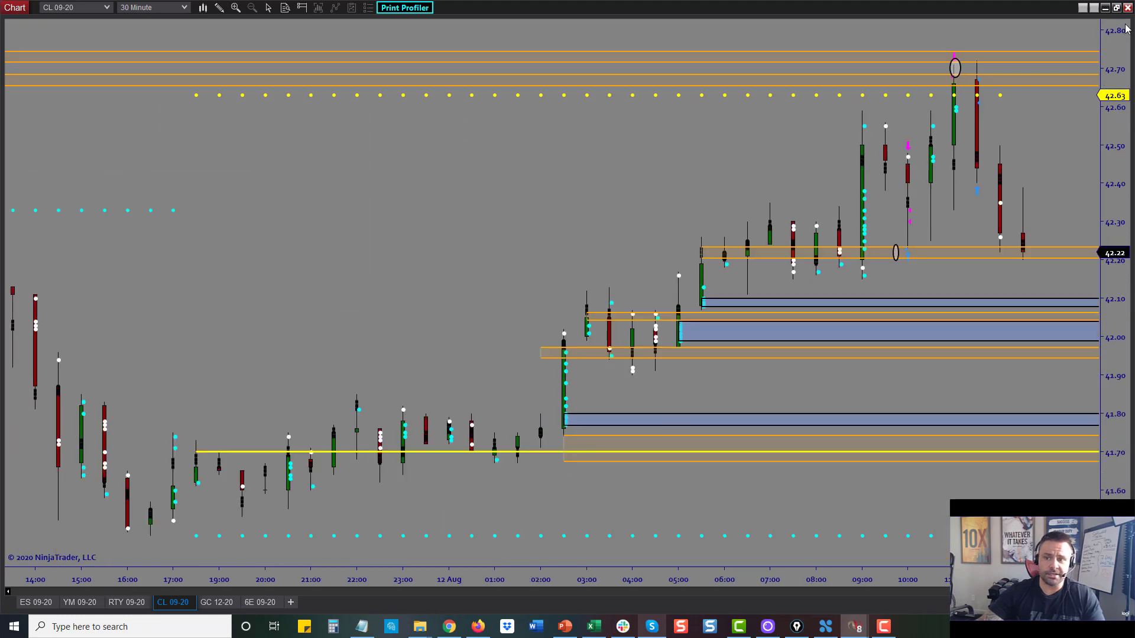
pyautogui.click(30, 604)
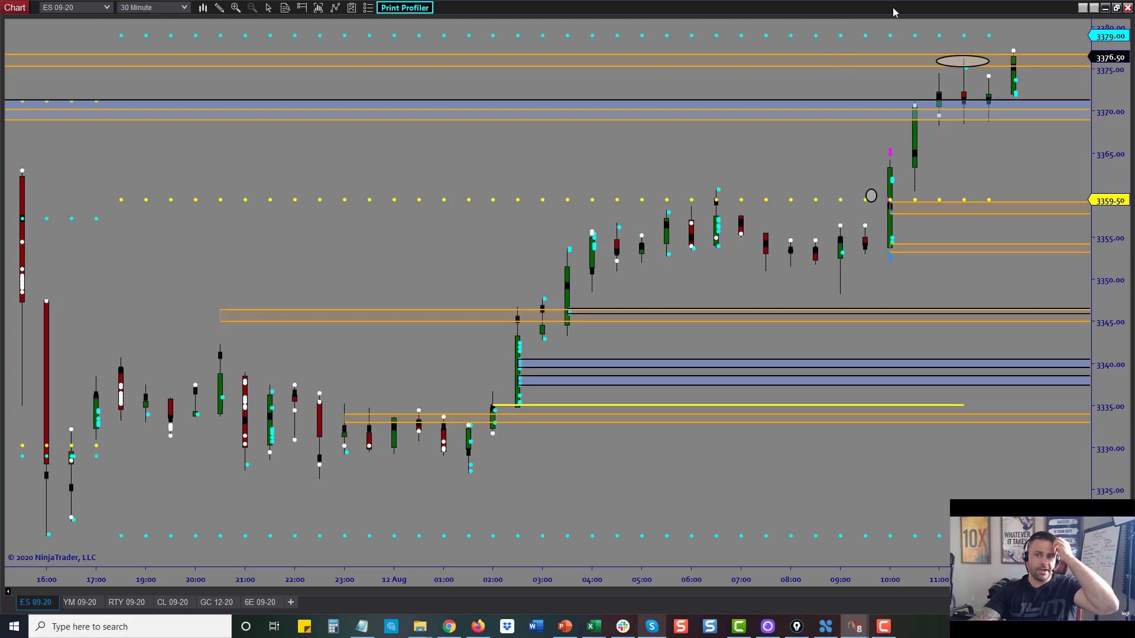
pyautogui.click(1116, 7)
# Step: Examine the ES 09-20 1-minute price action at full size from about 07:30 to 10:15, around the circled zone touch
pyautogui.click(1116, 46)
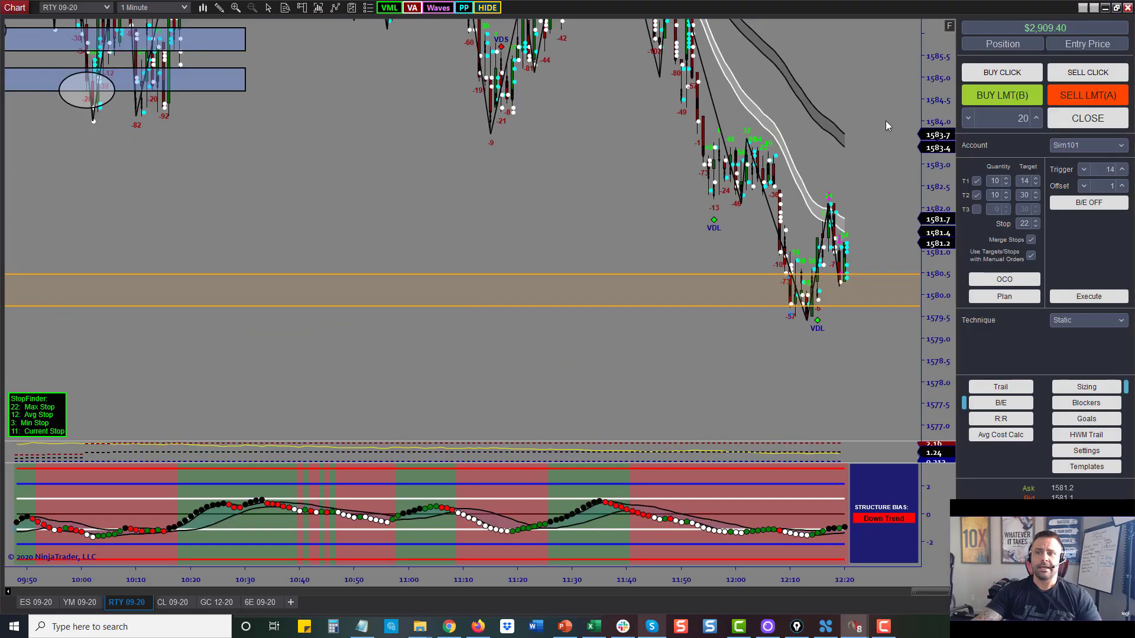
pyautogui.click(35, 602)
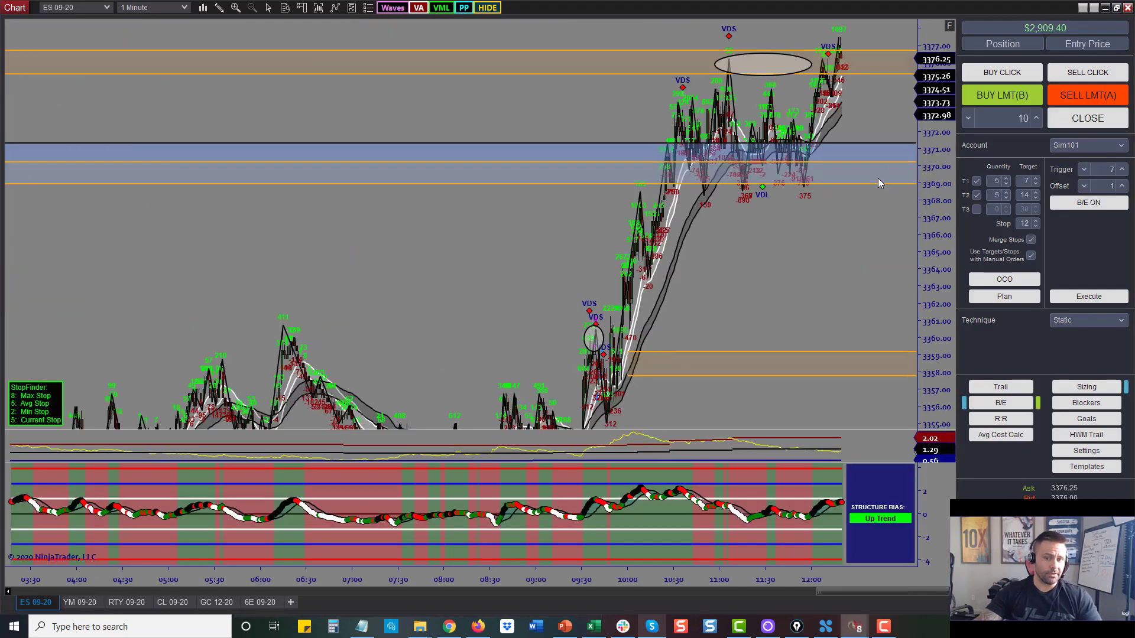
pyautogui.moveTo(935, 182); pyautogui.dragTo(935, 213)
pyautogui.moveTo(590, 248); pyautogui.dragTo(732, 278)
pyautogui.moveTo(749, 572); pyautogui.dragTo(8, 343)
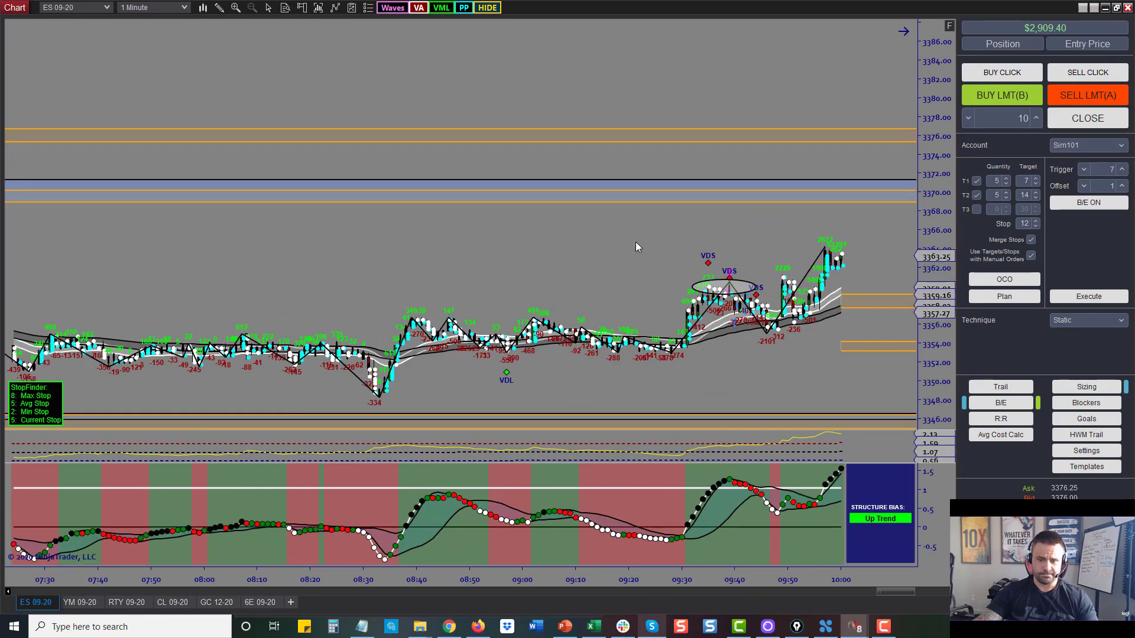
pyautogui.moveTo(919, 335); pyautogui.dragTo(936, 147)
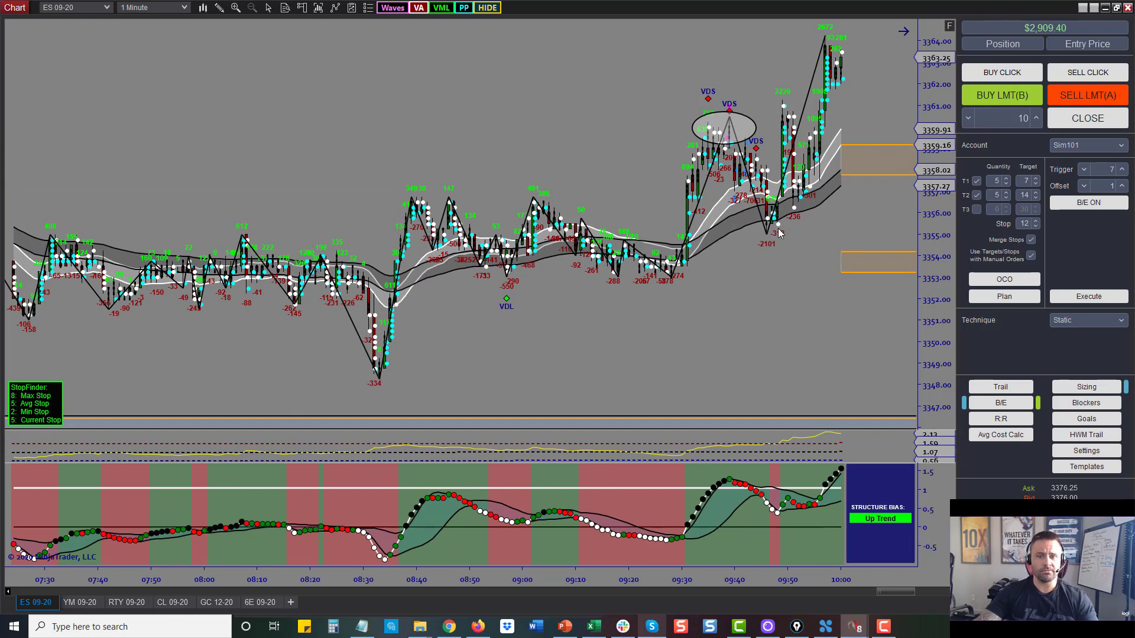
pyautogui.moveTo(628, 90); pyautogui.dragTo(537, 293)
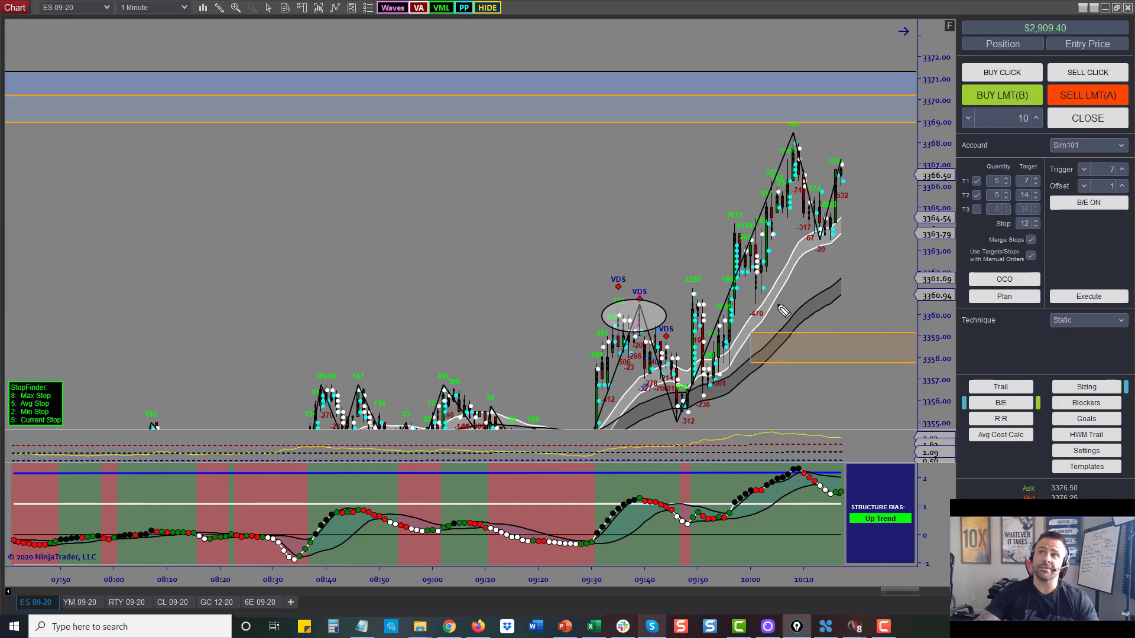
# Step: Mark the ES swing high just below the blue zone with a line, draw crosses over the zone, and clear the ink
pyautogui.moveTo(766, 128); pyautogui.dragTo(814, 127)
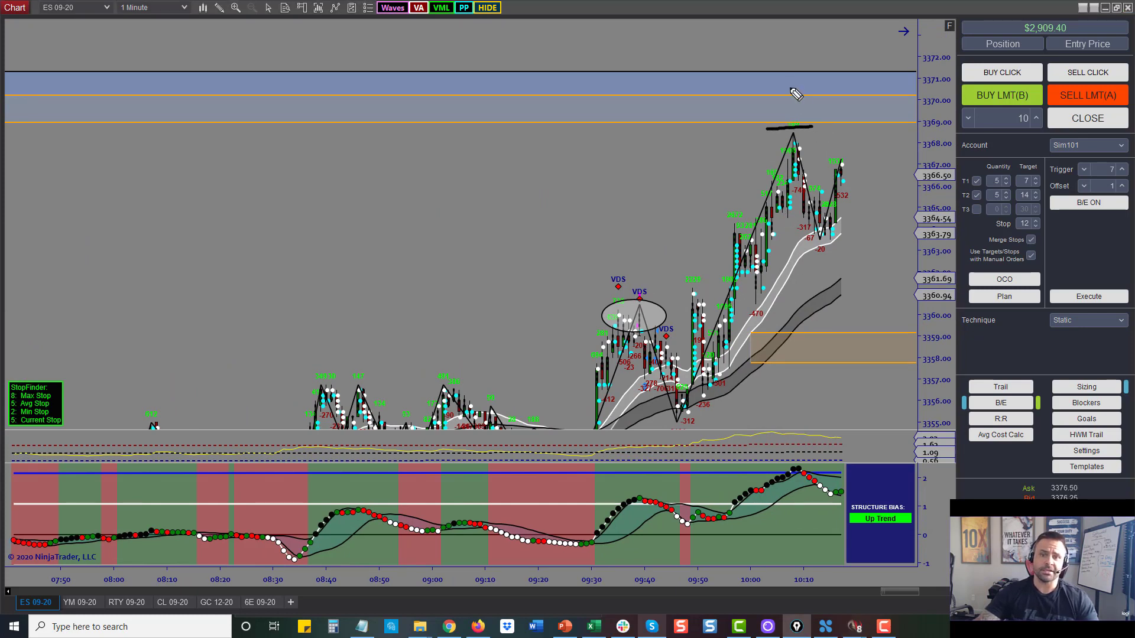
pyautogui.moveTo(791, 70); pyautogui.dragTo(781, 124)
pyautogui.moveTo(754, 75); pyautogui.dragTo(842, 140)
pyautogui.moveTo(896, 81)
pyautogui.mouseDown()
pyautogui.moveTo(889, 141)
pyautogui.moveTo(947, 134)
pyautogui.mouseUp()
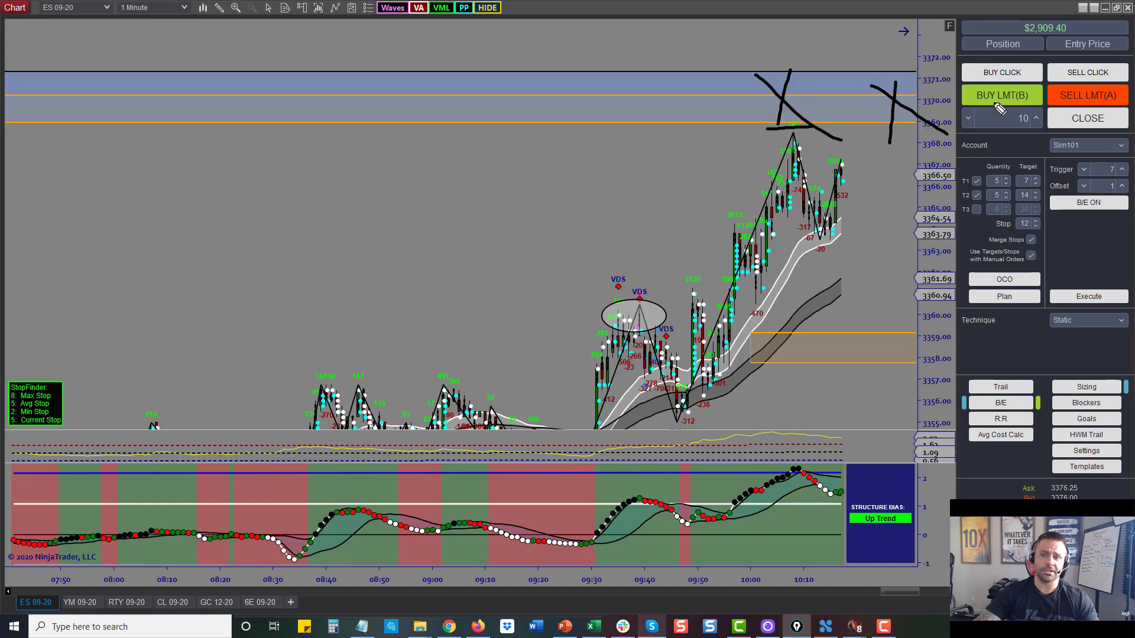
pyautogui.hotkey('ctrl', 'shift', '7')
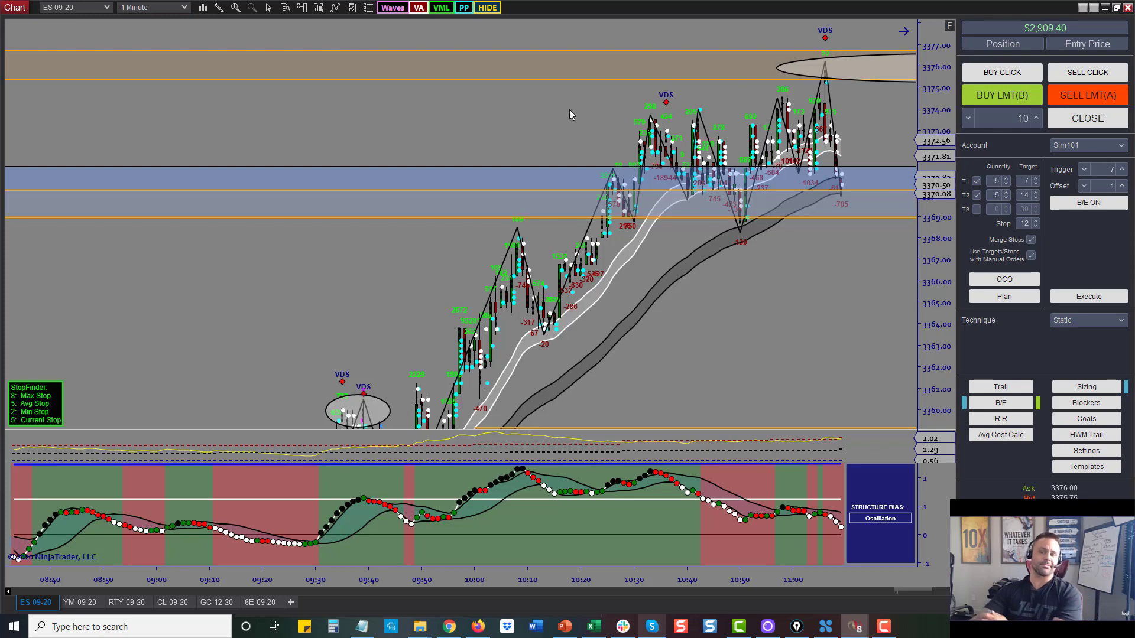
# Step: Follow the ES 1-minute price action through its zones up to about 12:00 and check the YM and RTY 1-minute charts
pyautogui.moveTo(579, 126); pyautogui.dragTo(331, 110)
pyautogui.moveTo(736, 309); pyautogui.dragTo(691, 305)
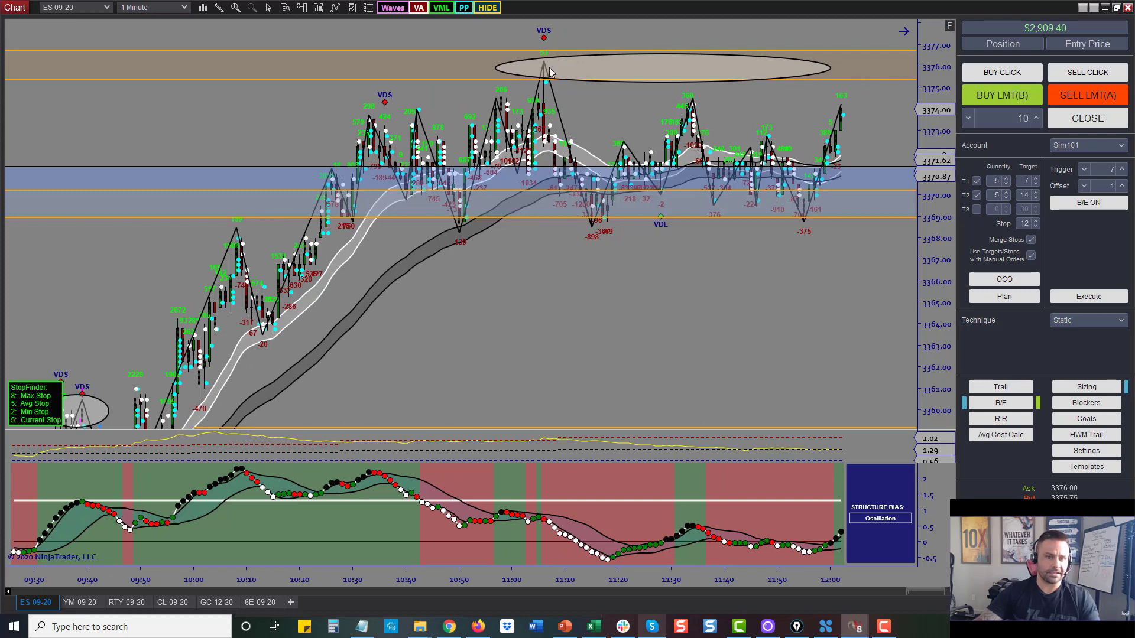
pyautogui.click(79, 602)
pyautogui.moveTo(942, 90)
pyautogui.mouseDown()
pyautogui.moveTo(927, 299)
pyautogui.moveTo(914, 177)
pyautogui.mouseUp()
pyautogui.click(127, 602)
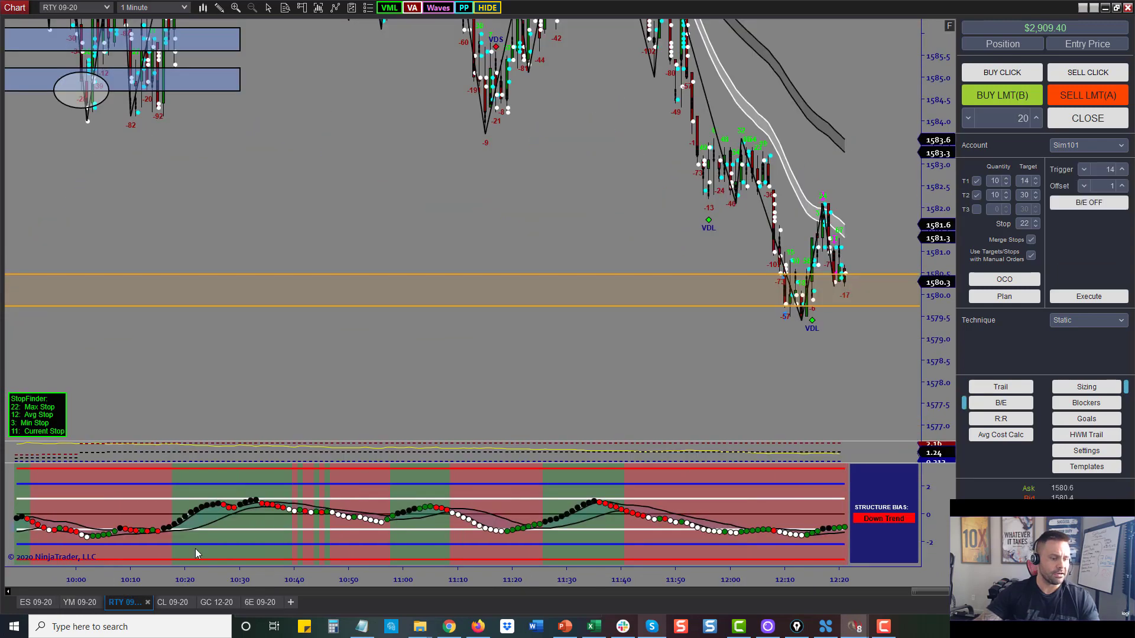
# Step: Circle the two RTY 1-minute blue-zone touches near 09:40 and 10:00 in ink, trace the rallies from them, add an arrow, and clear the ink
pyautogui.moveTo(938, 118); pyautogui.dragTo(935, 165)
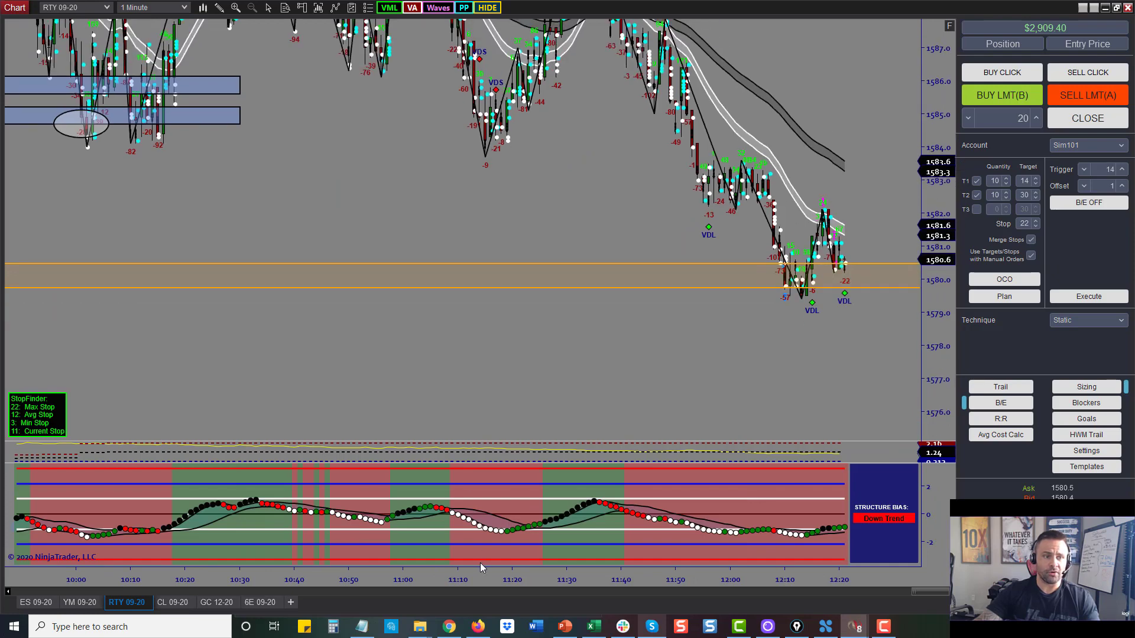
pyautogui.moveTo(481, 579); pyautogui.dragTo(629, 582)
pyautogui.click(949, 28)
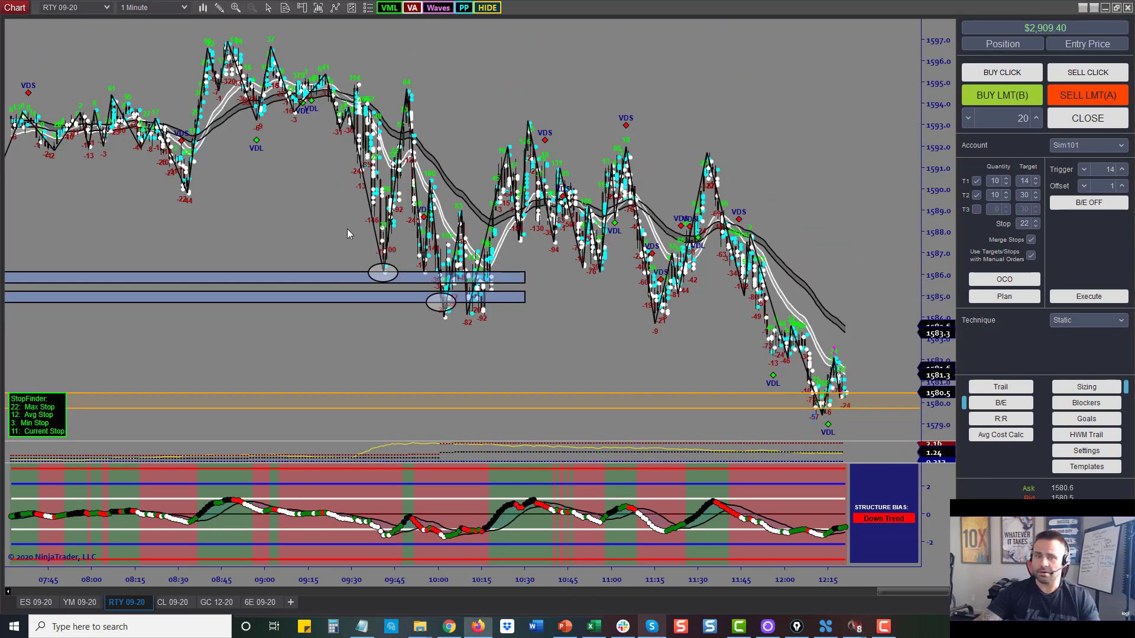
pyautogui.moveTo(348, 234); pyautogui.dragTo(631, 357)
pyautogui.moveTo(644, 572); pyautogui.dragTo(568, 572)
pyautogui.moveTo(938, 97); pyautogui.dragTo(940, 163)
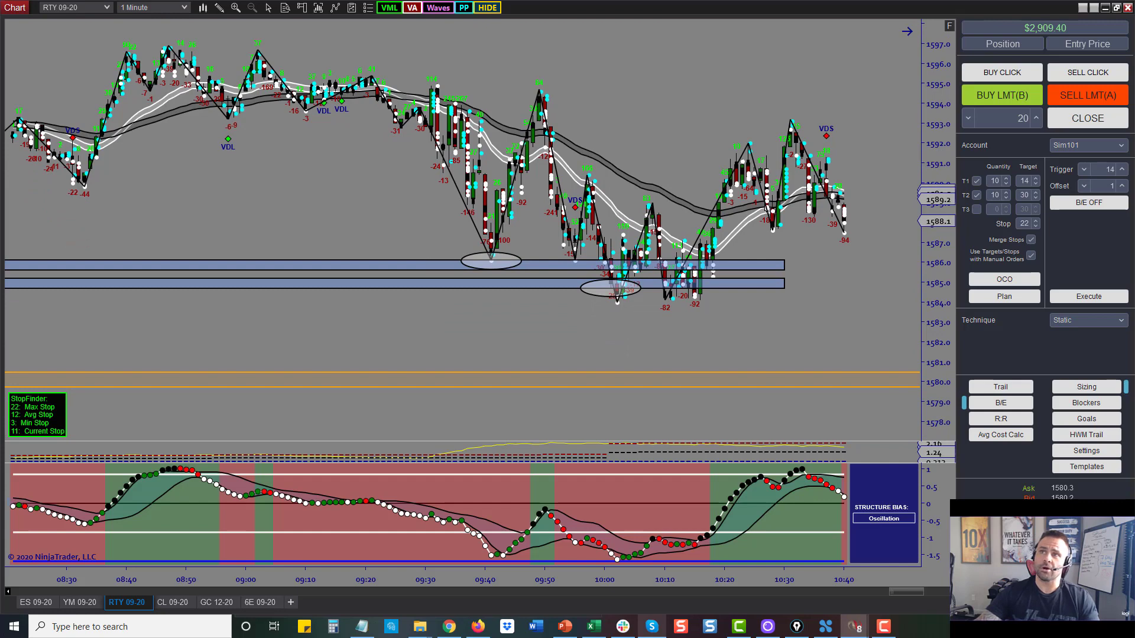
pyautogui.moveTo(492, 243)
pyautogui.mouseDown()
pyautogui.moveTo(482, 258)
pyautogui.moveTo(498, 269)
pyautogui.moveTo(489, 245)
pyautogui.mouseUp()
pyautogui.moveTo(624, 278)
pyautogui.mouseDown()
pyautogui.moveTo(607, 293)
pyautogui.moveTo(624, 289)
pyautogui.moveTo(650, 207)
pyautogui.mouseUp()
pyautogui.moveTo(494, 255); pyautogui.dragTo(539, 114)
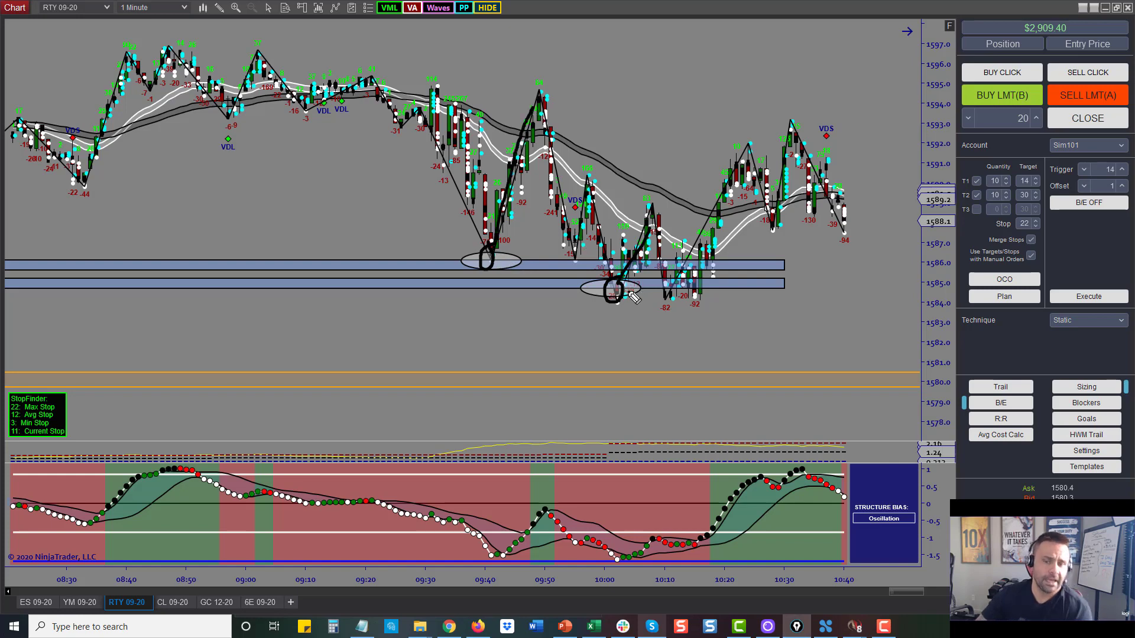
pyautogui.moveTo(423, 223); pyautogui.dragTo(461, 255)
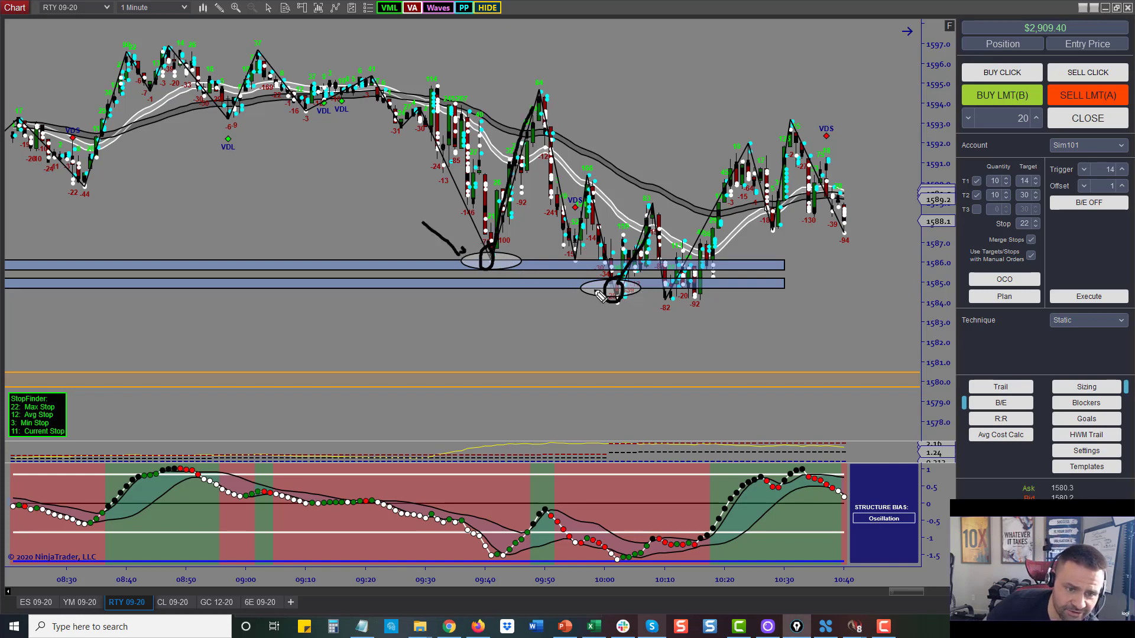
pyautogui.moveTo(615, 278)
pyautogui.mouseDown()
pyautogui.moveTo(708, 249)
pyautogui.moveTo(753, 166)
pyautogui.mouseUp()
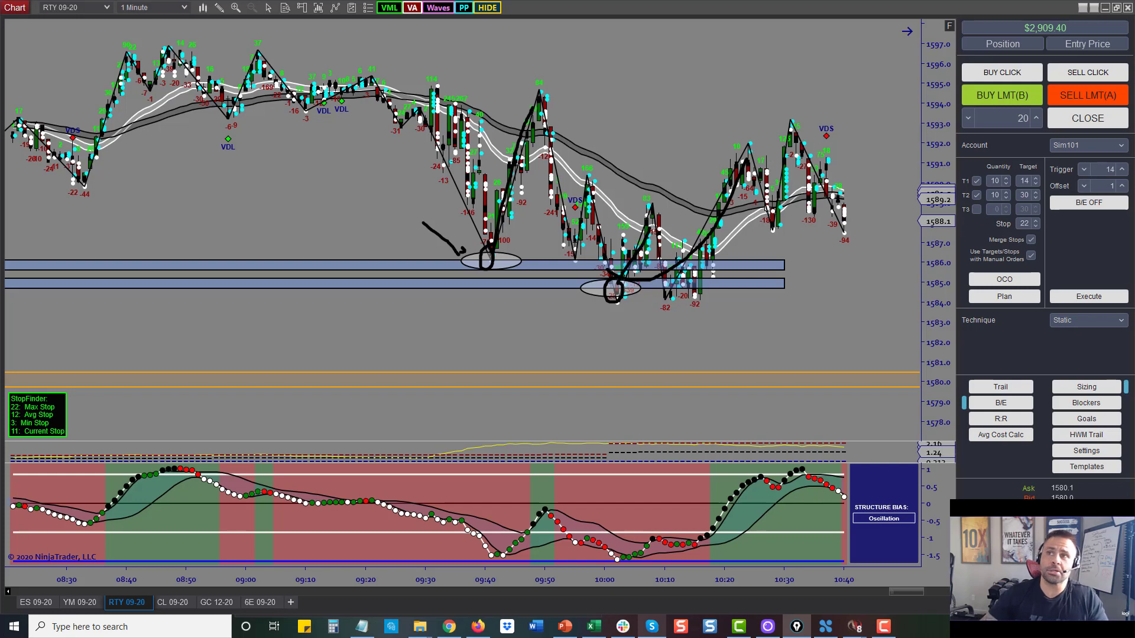
pyautogui.hotkey('ctrl', 'shift', '7')
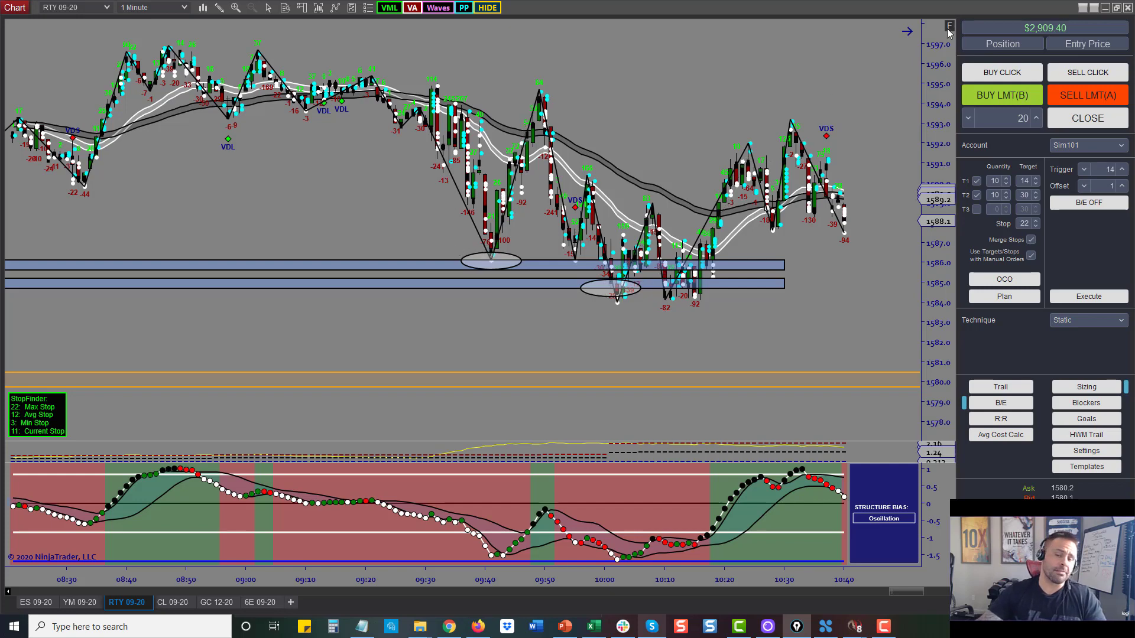
# Step: Ink level lines, a dollar sign and projected upward paths at the RTY orange zone around 12:10 to 12:20, clearing each sketch
pyautogui.moveTo(941, 39); pyautogui.dragTo(935, 109)
pyautogui.moveTo(841, 87); pyautogui.dragTo(400, 185)
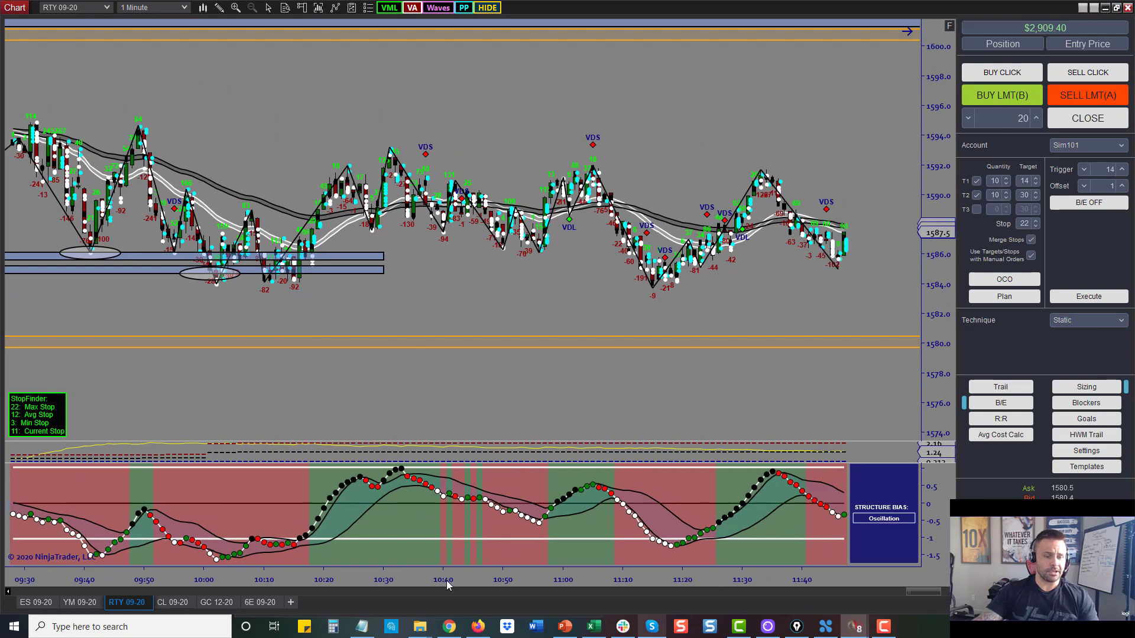
pyautogui.moveTo(446, 580); pyautogui.dragTo(582, 409)
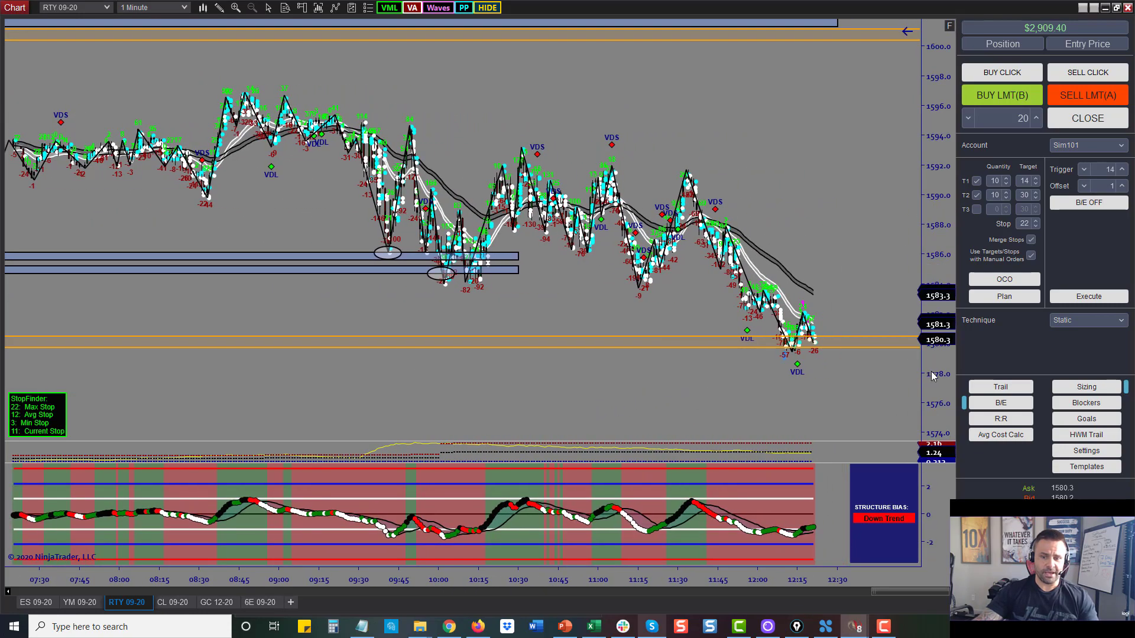
pyautogui.moveTo(935, 377); pyautogui.dragTo(948, 230)
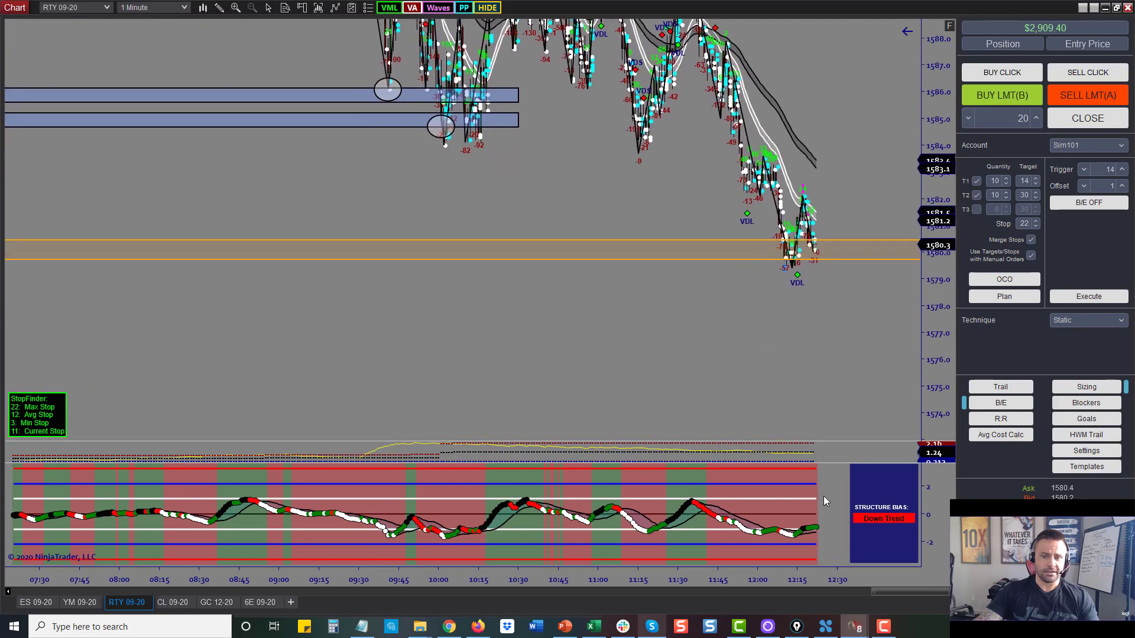
pyautogui.moveTo(824, 580); pyautogui.dragTo(590, 421)
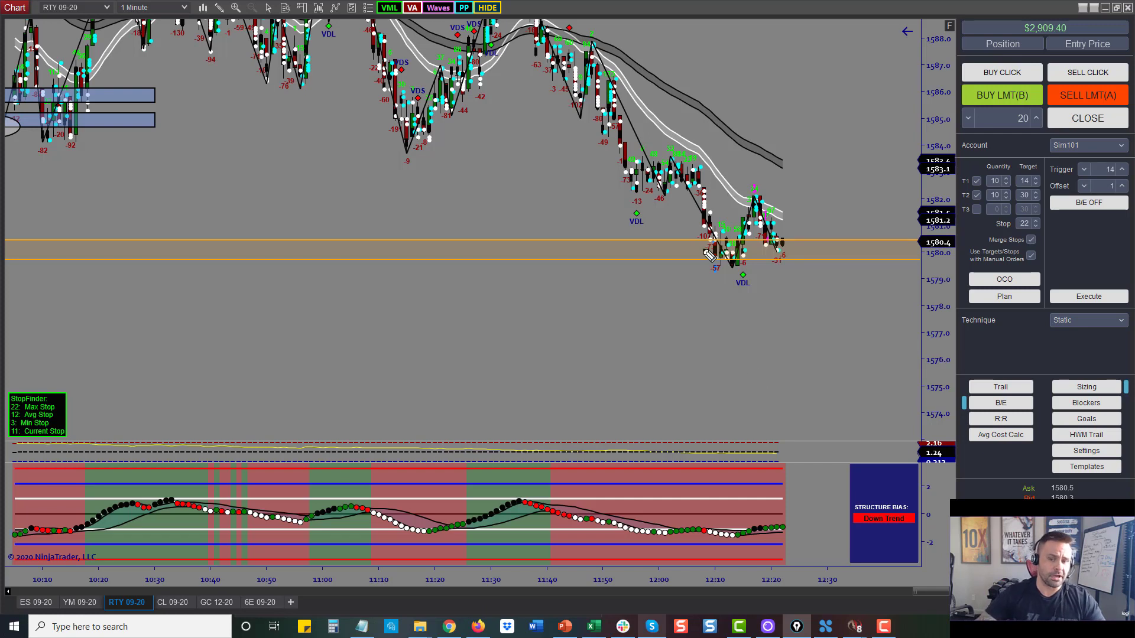
pyautogui.moveTo(740, 205); pyautogui.dragTo(775, 204)
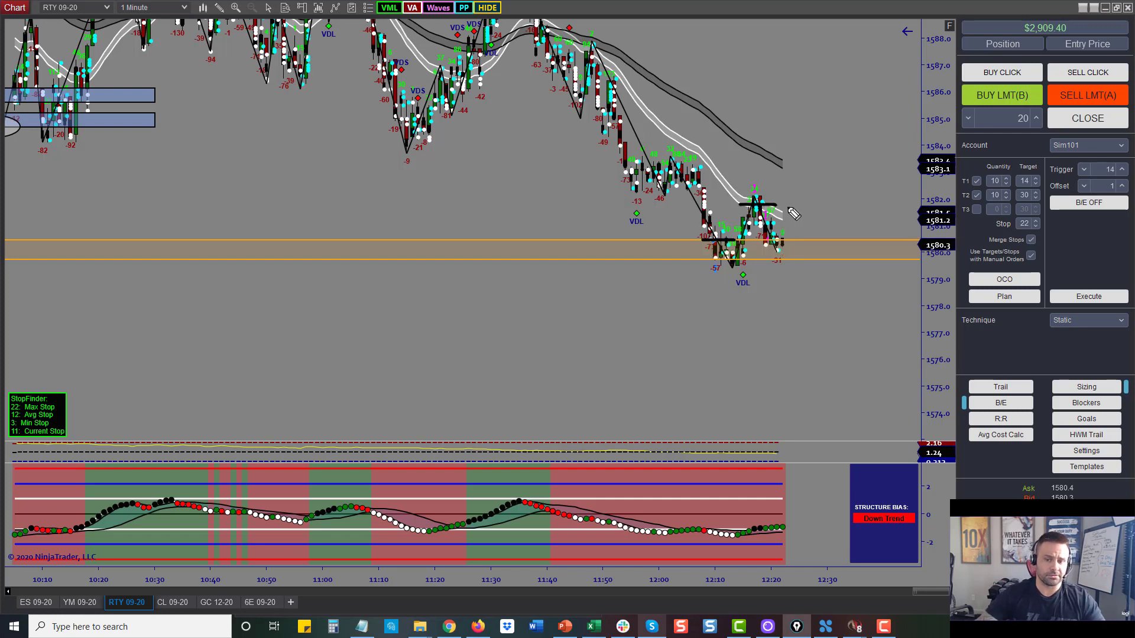
pyautogui.moveTo(857, 200); pyautogui.dragTo(811, 248)
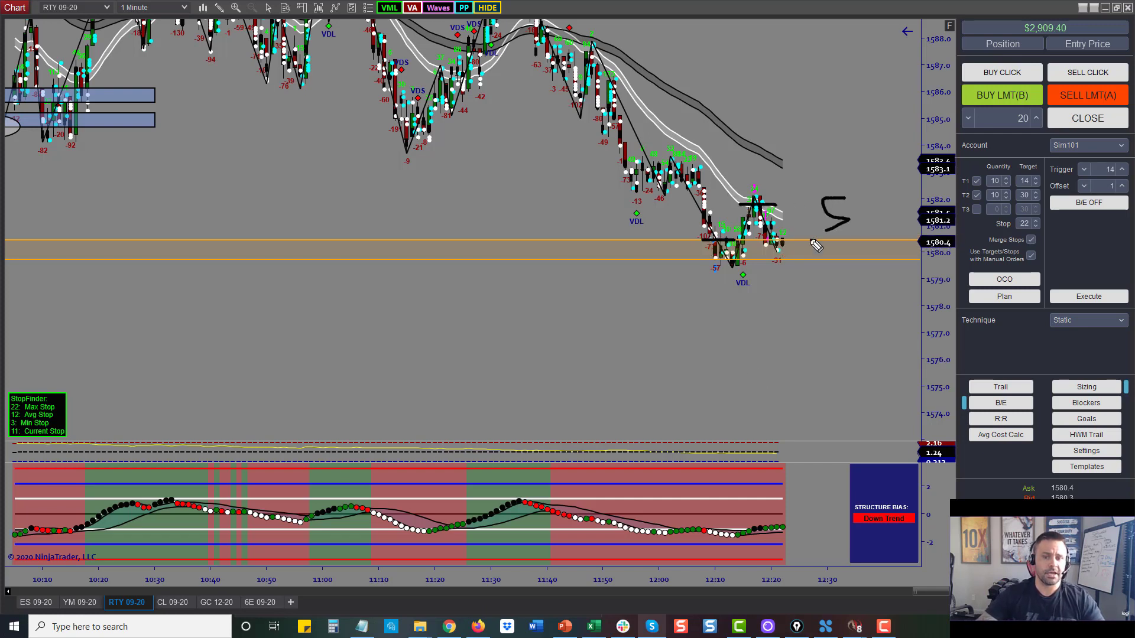
pyautogui.moveTo(832, 184)
pyautogui.mouseDown()
pyautogui.moveTo(833, 254)
pyautogui.moveTo(850, 220)
pyautogui.mouseUp()
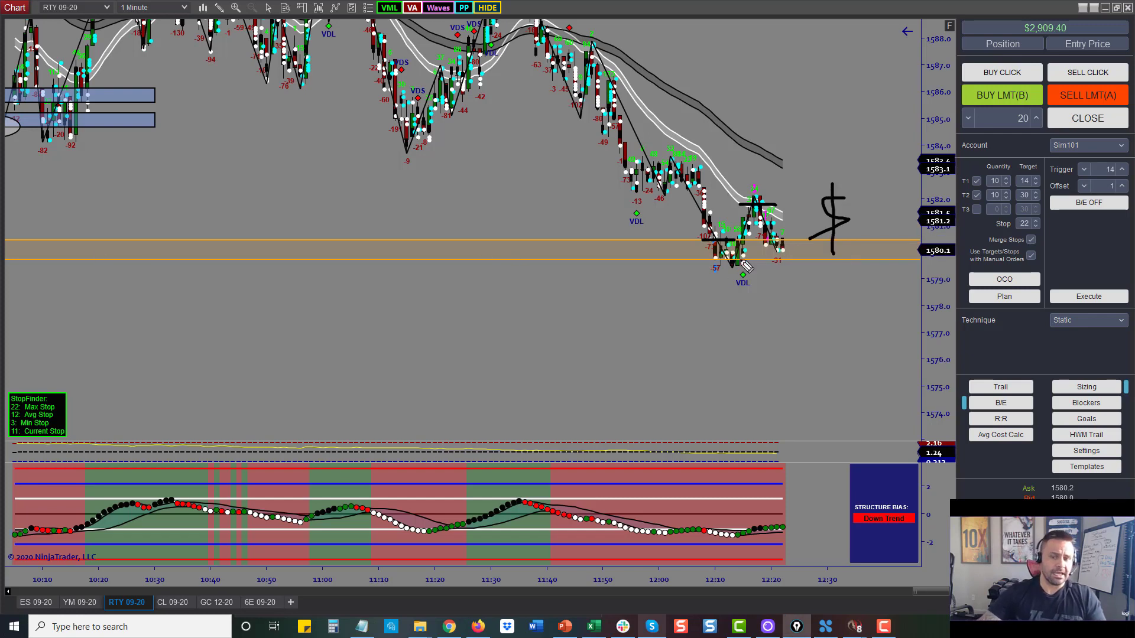
pyautogui.moveTo(759, 248)
pyautogui.mouseDown()
pyautogui.moveTo(786, 249)
pyautogui.moveTo(739, 224)
pyautogui.moveTo(786, 248)
pyautogui.moveTo(827, 242)
pyautogui.moveTo(875, 90)
pyautogui.mouseUp()
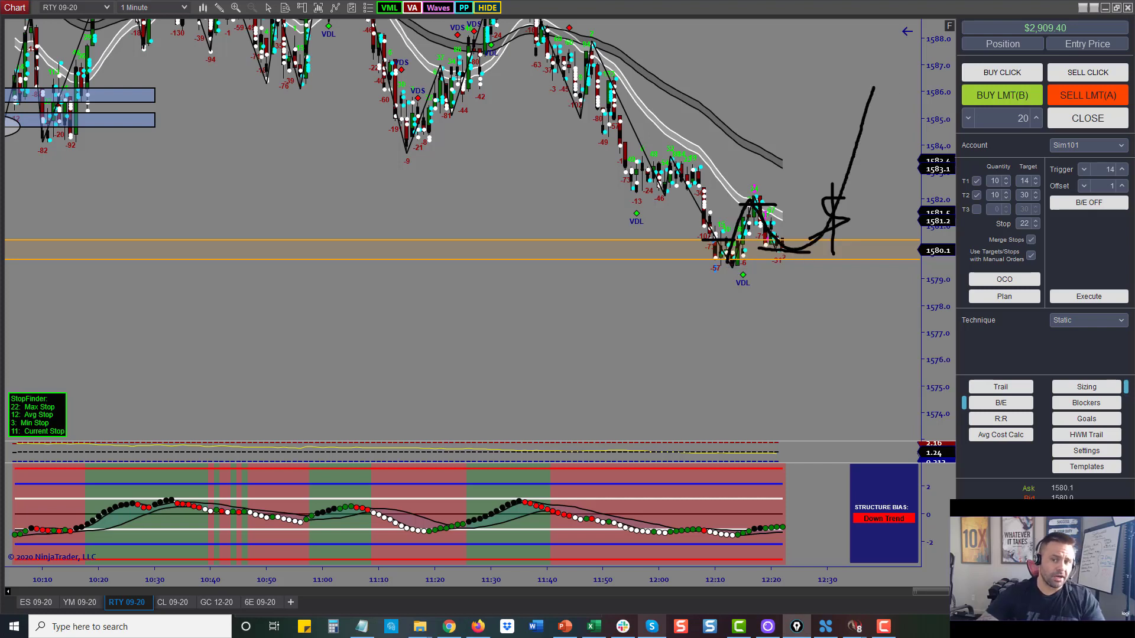
pyautogui.hotkey('ctrl', 'shift', '7')
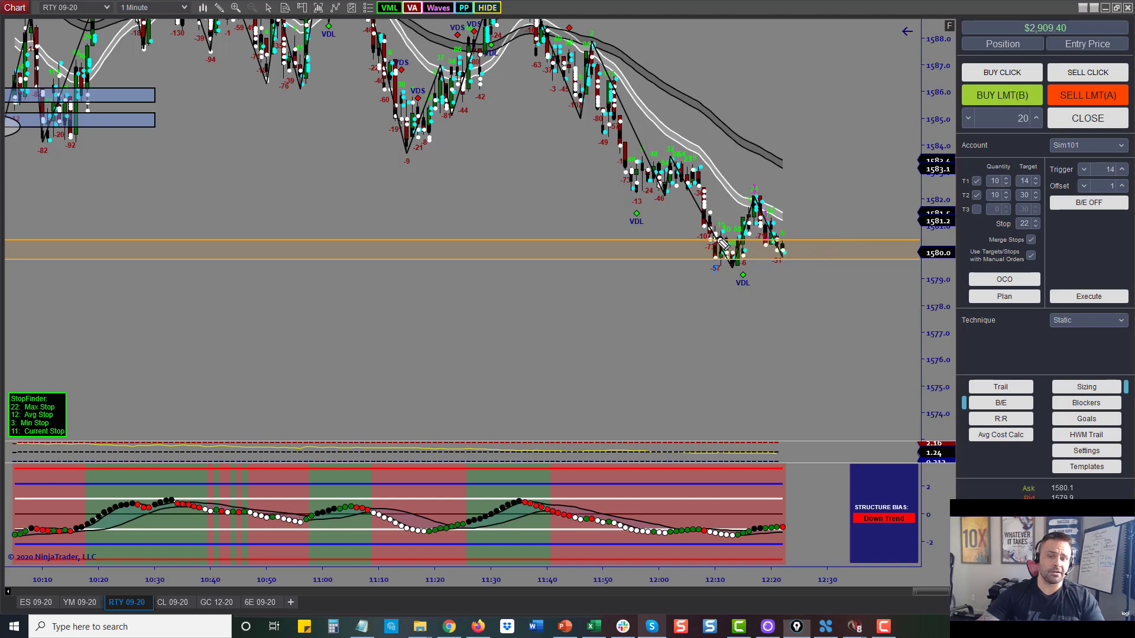
pyautogui.moveTo(719, 238)
pyautogui.mouseDown()
pyautogui.moveTo(711, 266)
pyautogui.moveTo(746, 209)
pyautogui.moveTo(765, 214)
pyautogui.moveTo(804, 264)
pyautogui.moveTo(827, 240)
pyautogui.moveTo(873, 236)
pyautogui.moveTo(943, 62)
pyautogui.mouseUp()
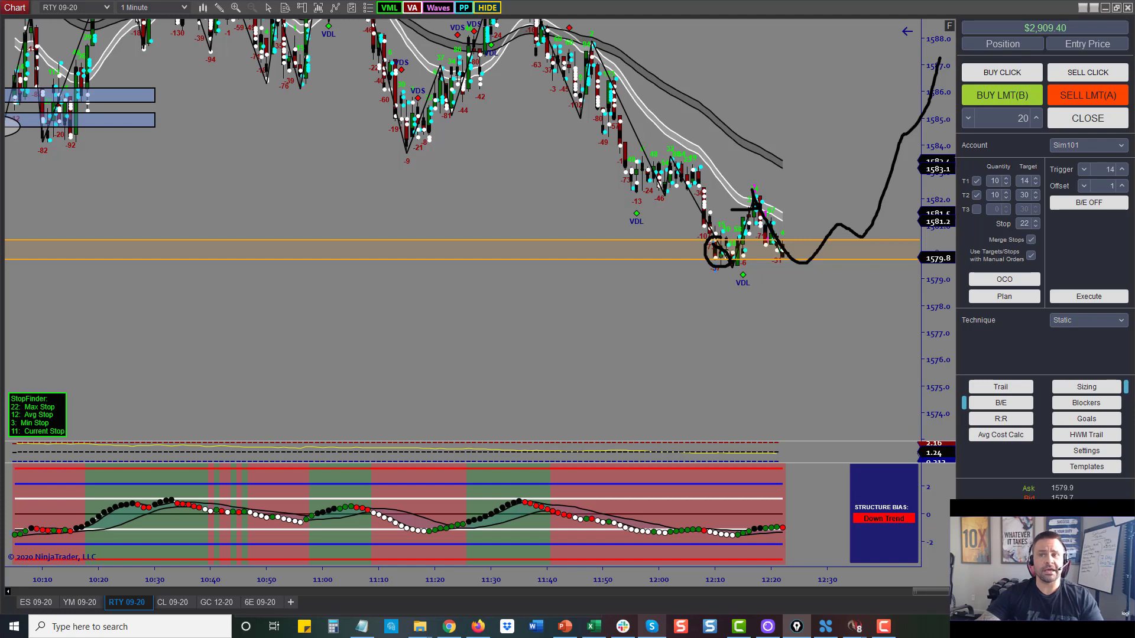
pyautogui.press('Escape')
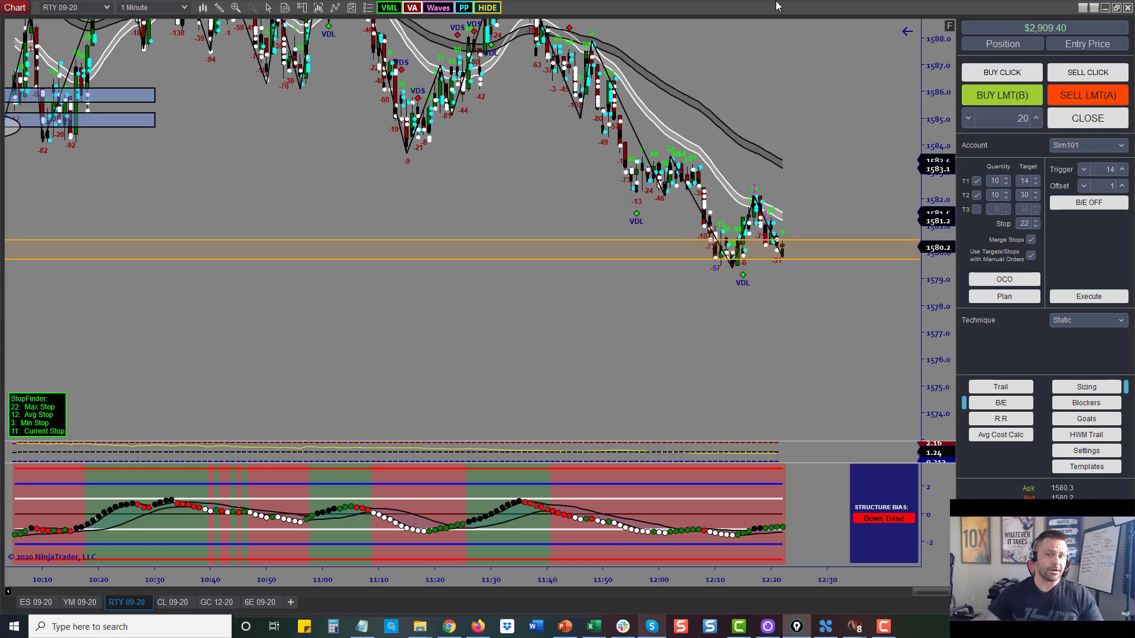
# Step: Circle the CL 09-20 1-minute low at the orange zone near 09:45, draw two short level lines above it, and clear the ink
pyautogui.click(168, 603)
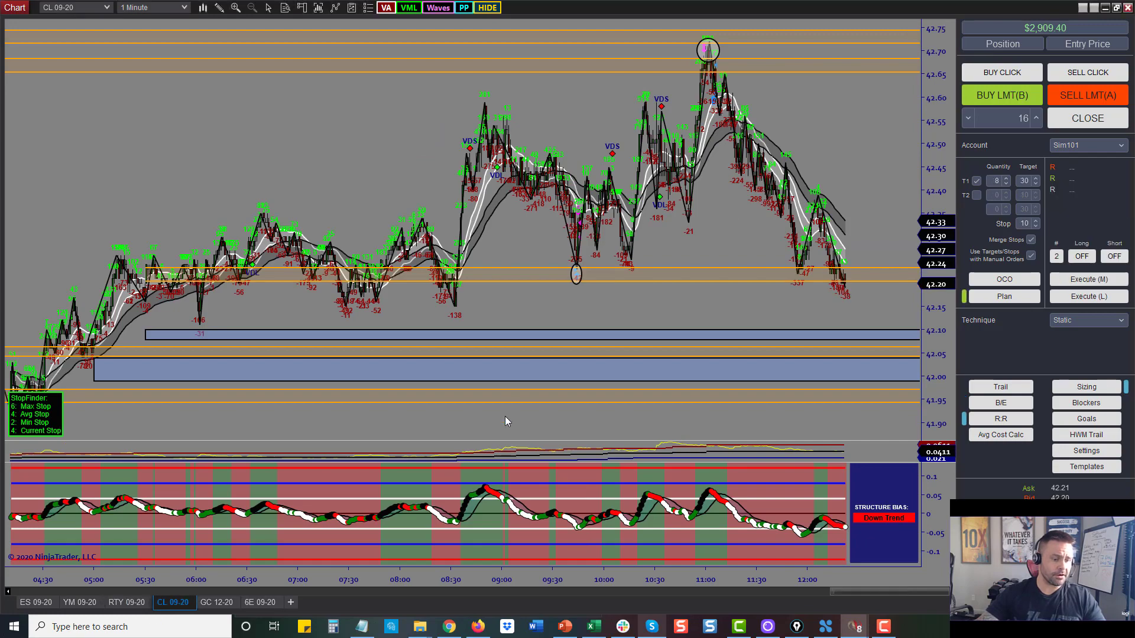
pyautogui.moveTo(386, 155); pyautogui.dragTo(662, 269)
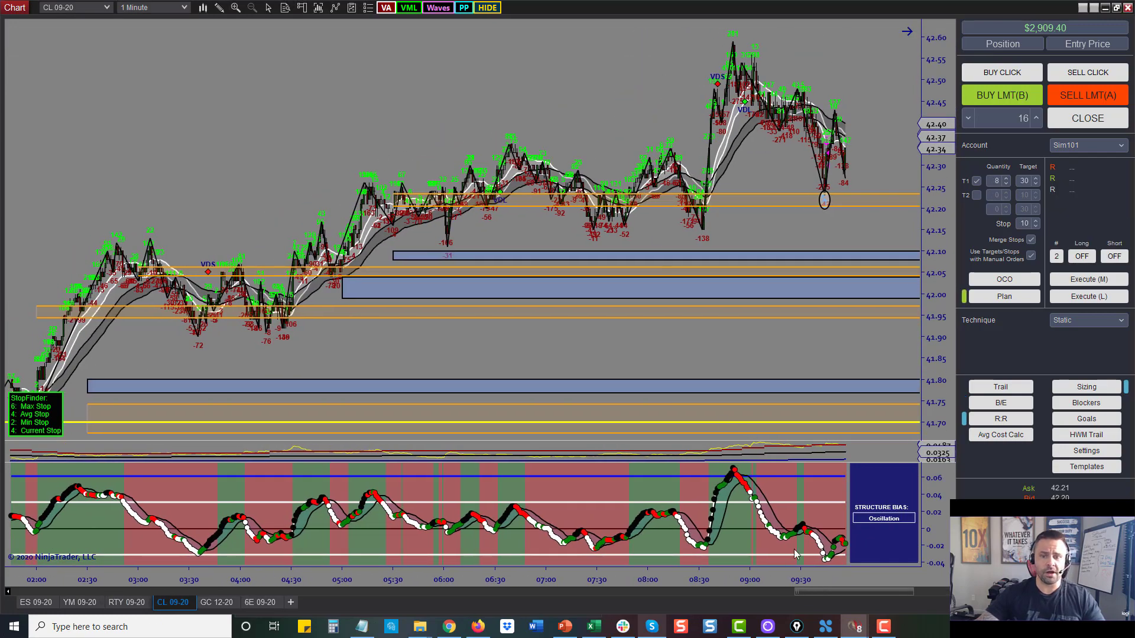
pyautogui.moveTo(793, 578); pyautogui.dragTo(97, 442)
pyautogui.moveTo(698, 578); pyautogui.dragTo(554, 559)
pyautogui.moveTo(937, 349); pyautogui.dragTo(942, 163)
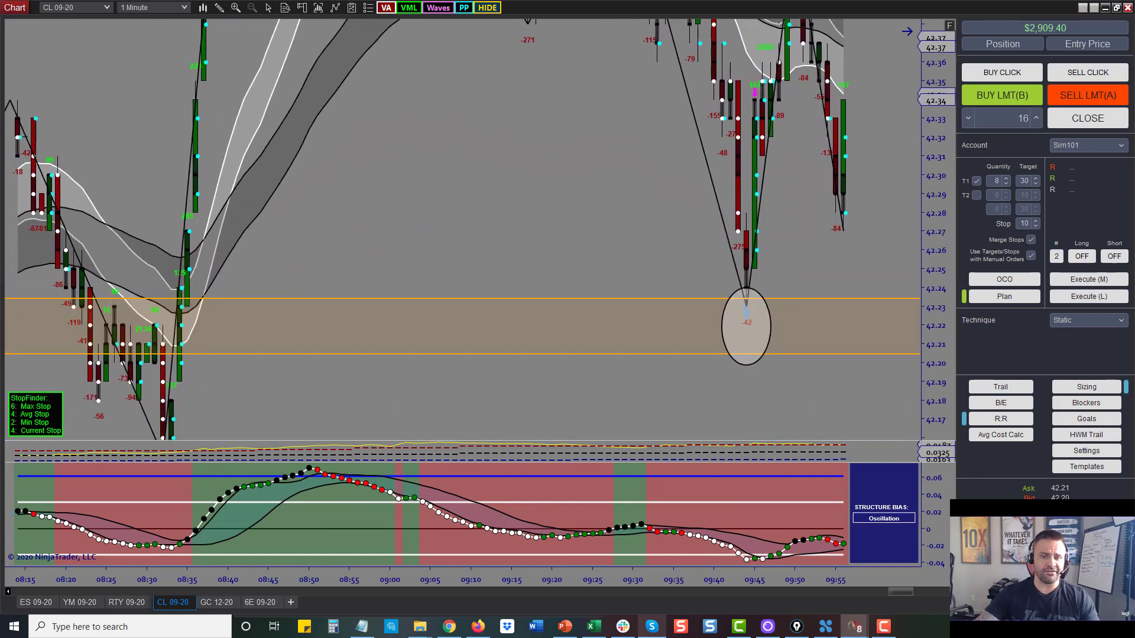
pyautogui.moveTo(757, 294)
pyautogui.mouseDown()
pyautogui.moveTo(737, 309)
pyautogui.moveTo(753, 295)
pyautogui.mouseUp()
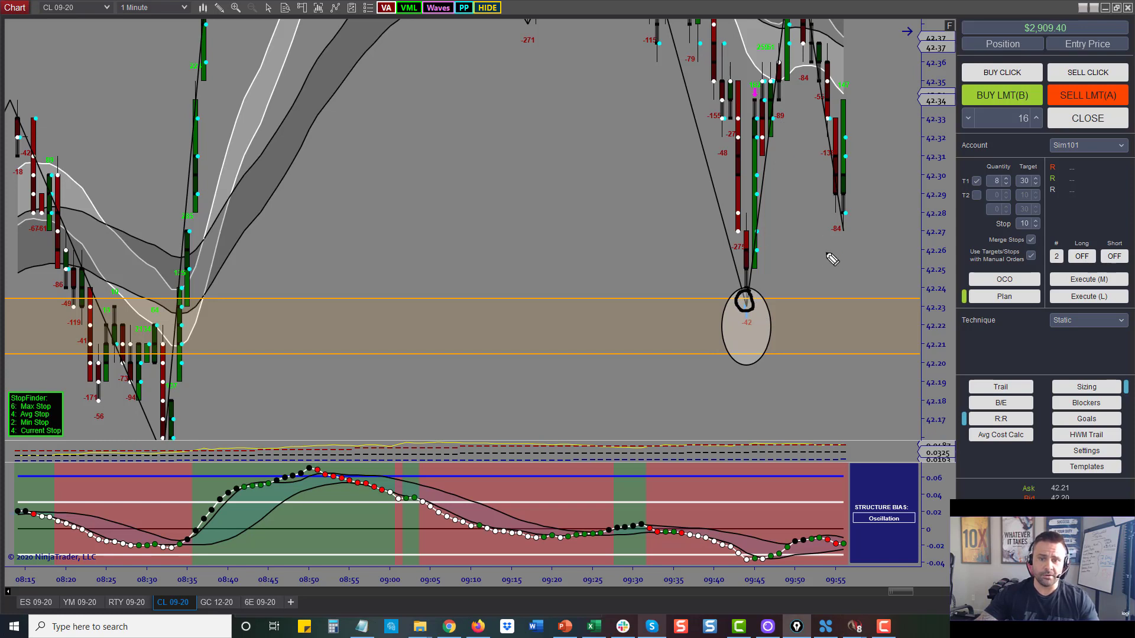
pyautogui.moveTo(746, 141); pyautogui.dragTo(773, 140)
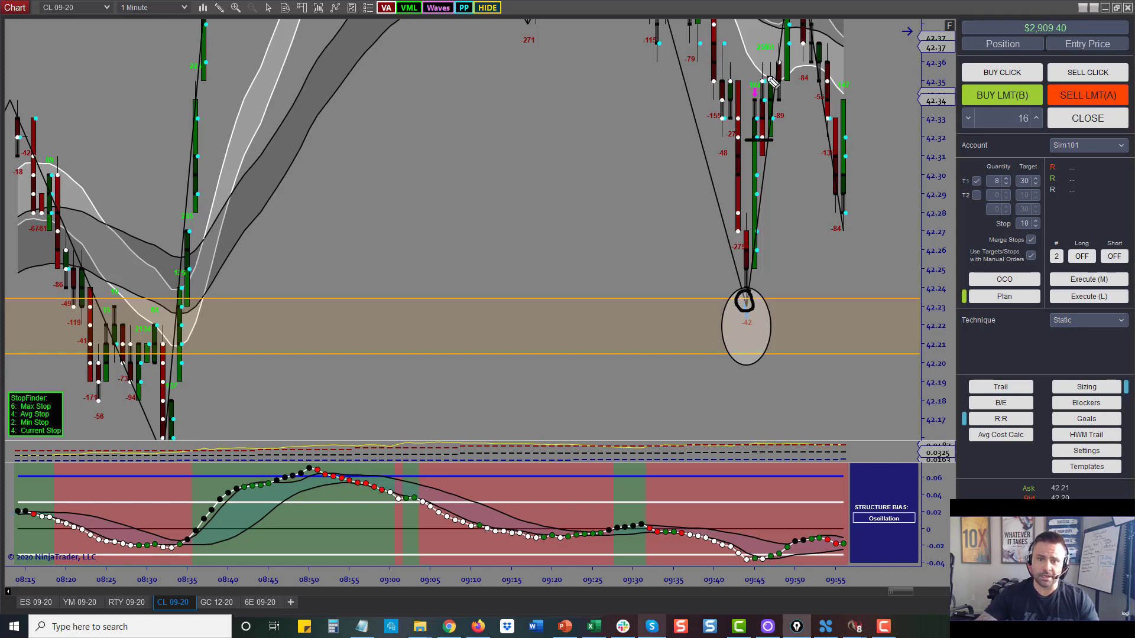
pyautogui.moveTo(766, 77); pyautogui.dragTo(791, 77)
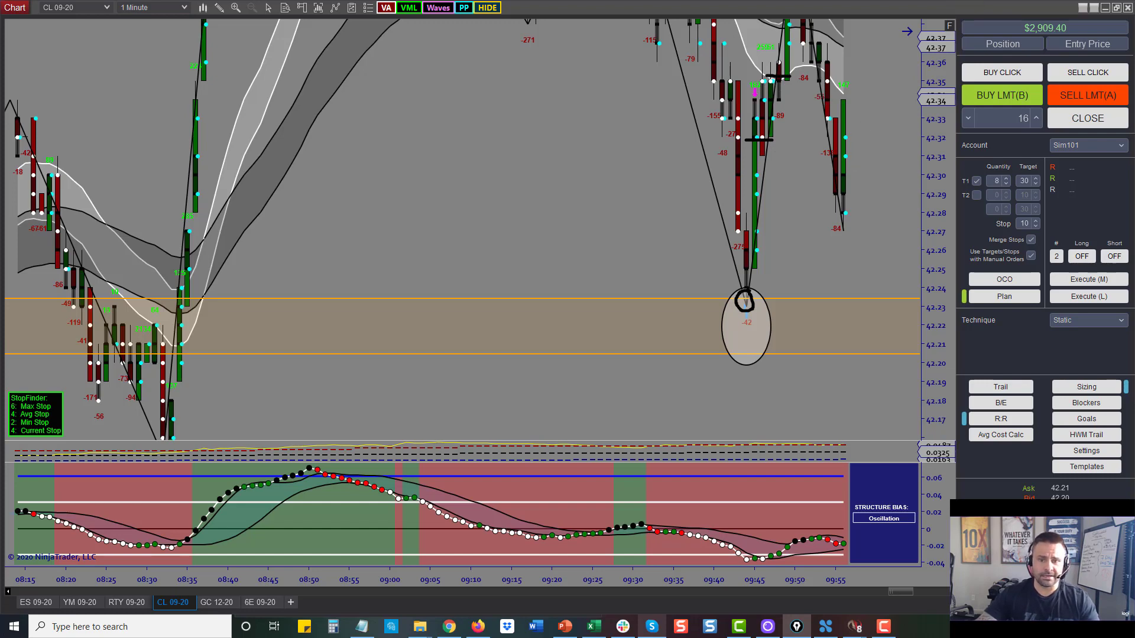
pyautogui.hotkey('ctrl', 'shift', '7')
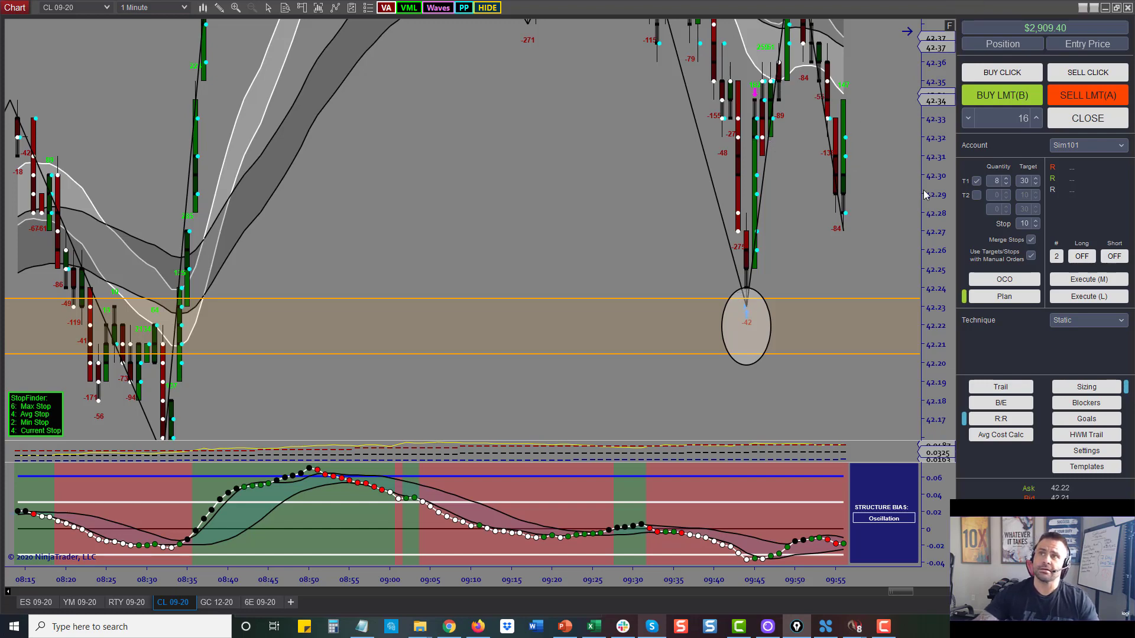
# Step: Ink level lines at the CL upper orange zones near 11:00, circle the pullback low, trace a projected decline, and clear the ink
pyautogui.moveTo(942, 115); pyautogui.dragTo(919, 178)
pyautogui.moveTo(843, 122); pyautogui.dragTo(469, 259)
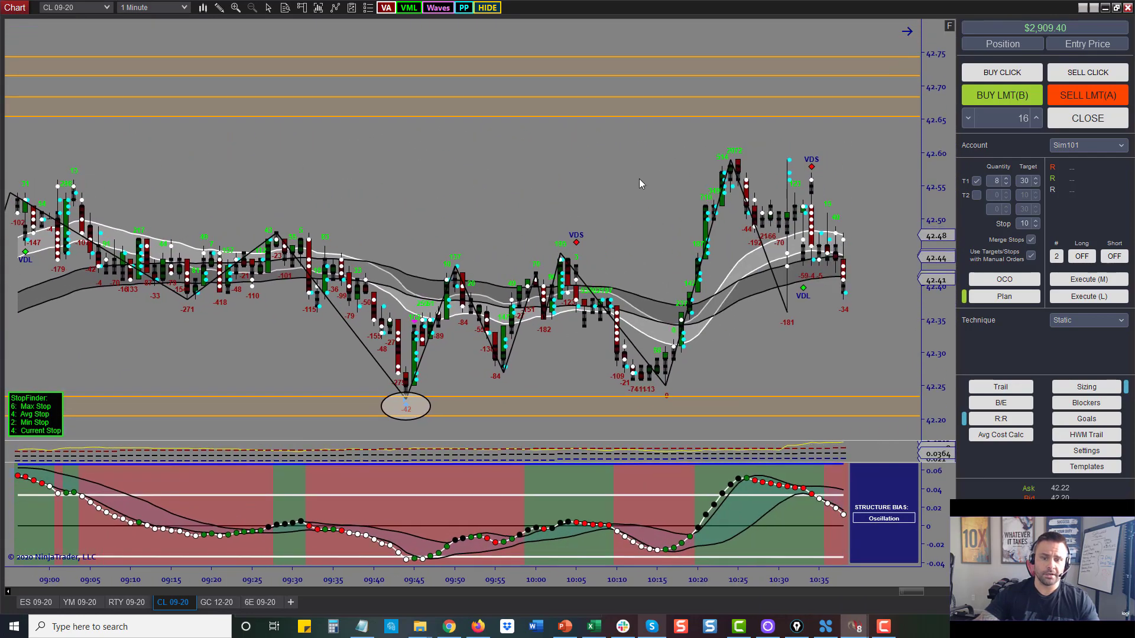
pyautogui.moveTo(639, 184); pyautogui.dragTo(429, 219)
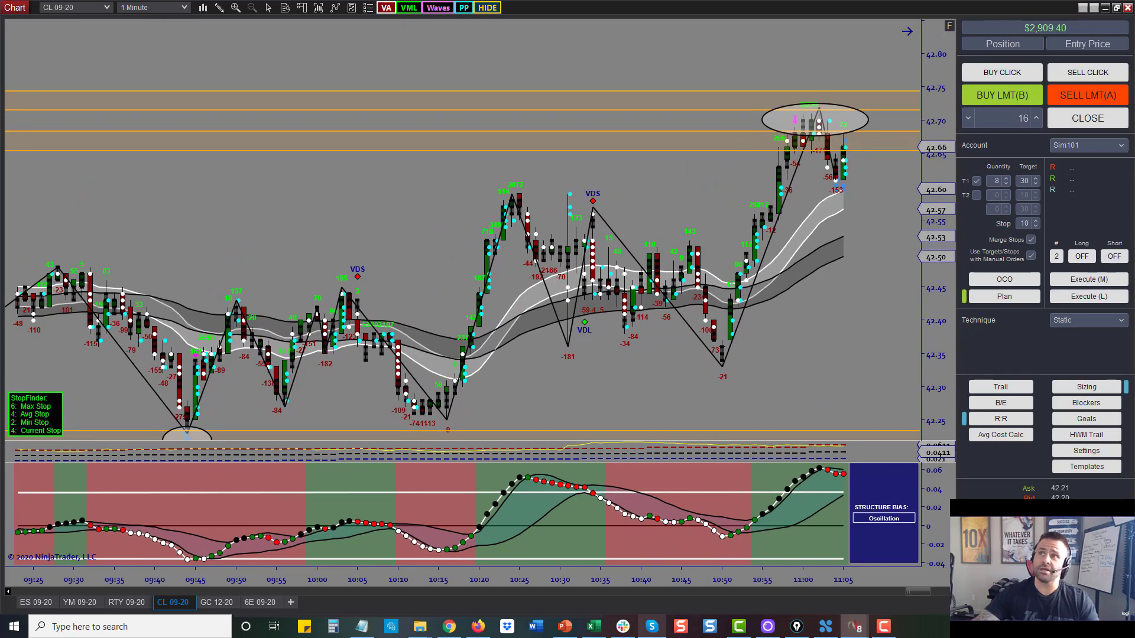
pyautogui.moveTo(707, 149); pyautogui.dragTo(783, 155)
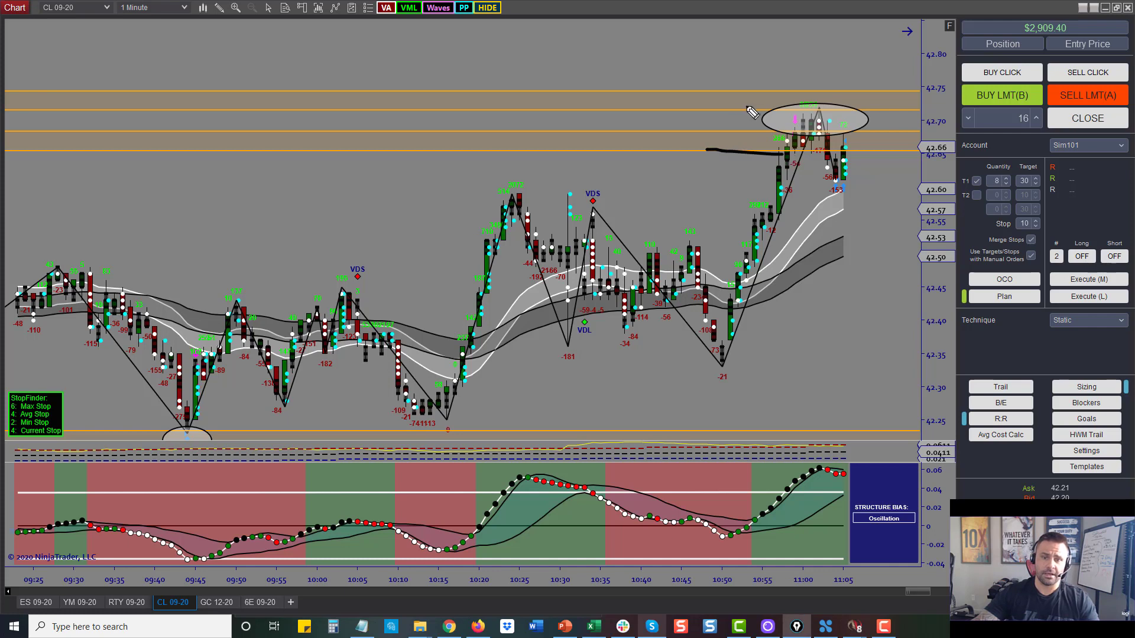
pyautogui.moveTo(731, 106)
pyautogui.mouseDown()
pyautogui.moveTo(795, 106)
pyautogui.moveTo(824, 130)
pyautogui.mouseUp()
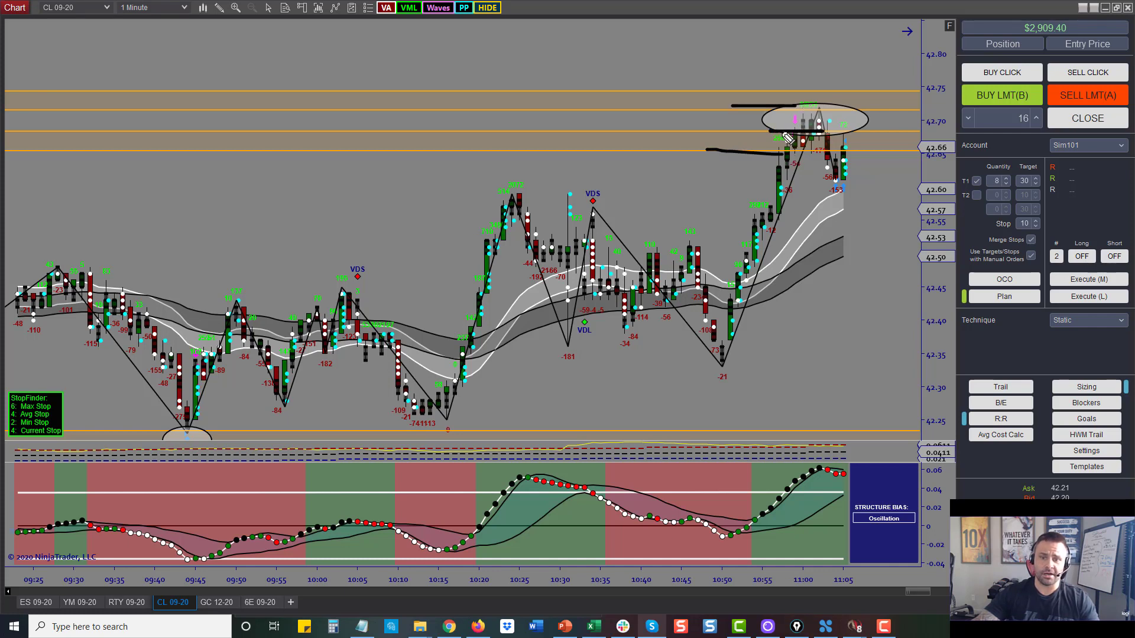
pyautogui.moveTo(844, 179)
pyautogui.mouseDown()
pyautogui.moveTo(848, 188)
pyautogui.moveTo(828, 186)
pyautogui.moveTo(838, 176)
pyautogui.mouseUp()
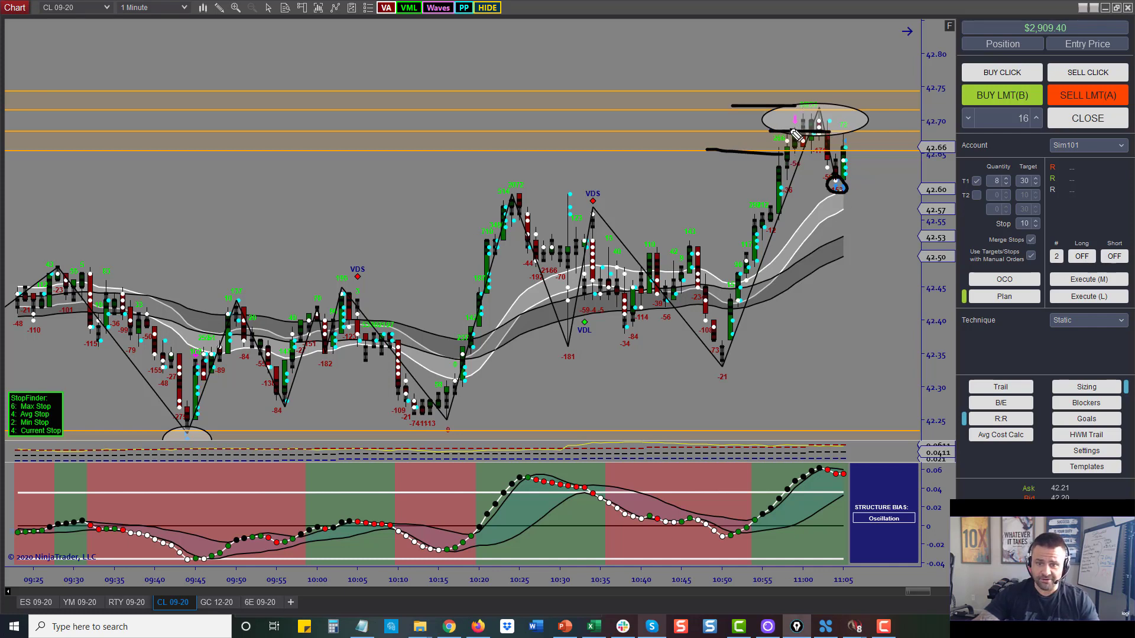
pyautogui.moveTo(795, 135); pyautogui.dragTo(827, 178)
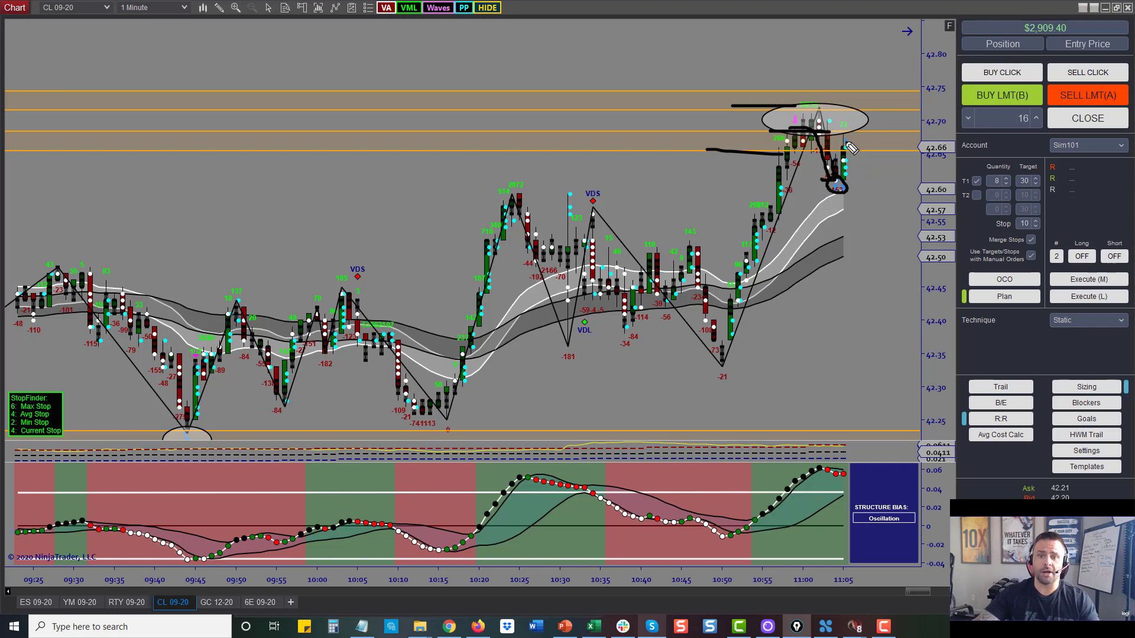
pyautogui.moveTo(844, 141)
pyautogui.mouseDown()
pyautogui.moveTo(871, 140)
pyautogui.moveTo(934, 331)
pyautogui.moveTo(941, 299)
pyautogui.mouseUp()
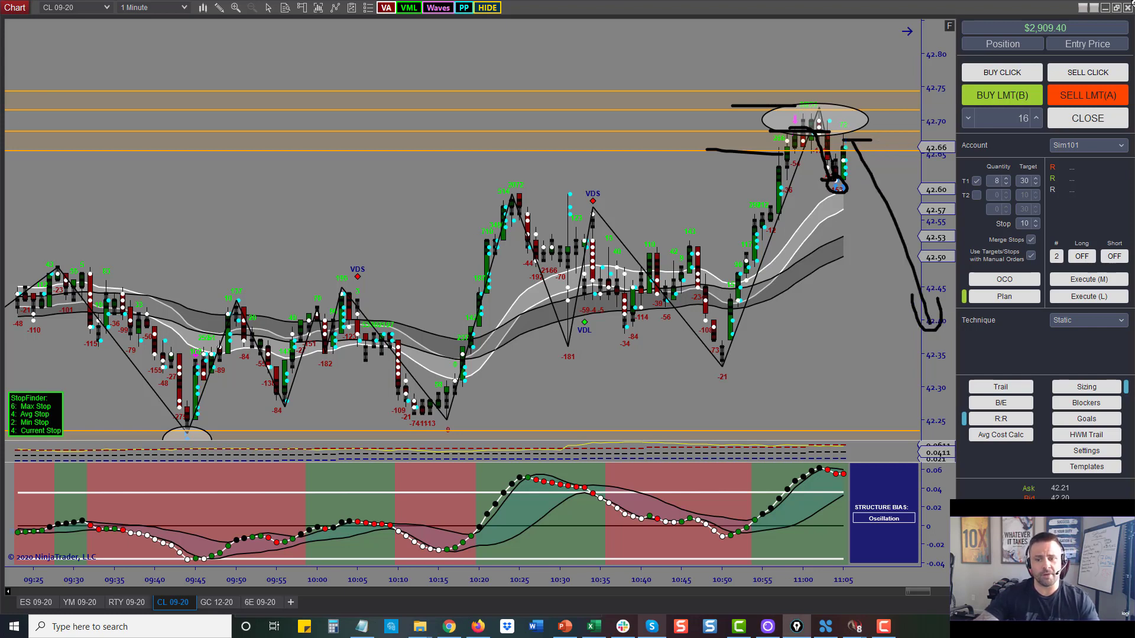
pyautogui.press('Escape')
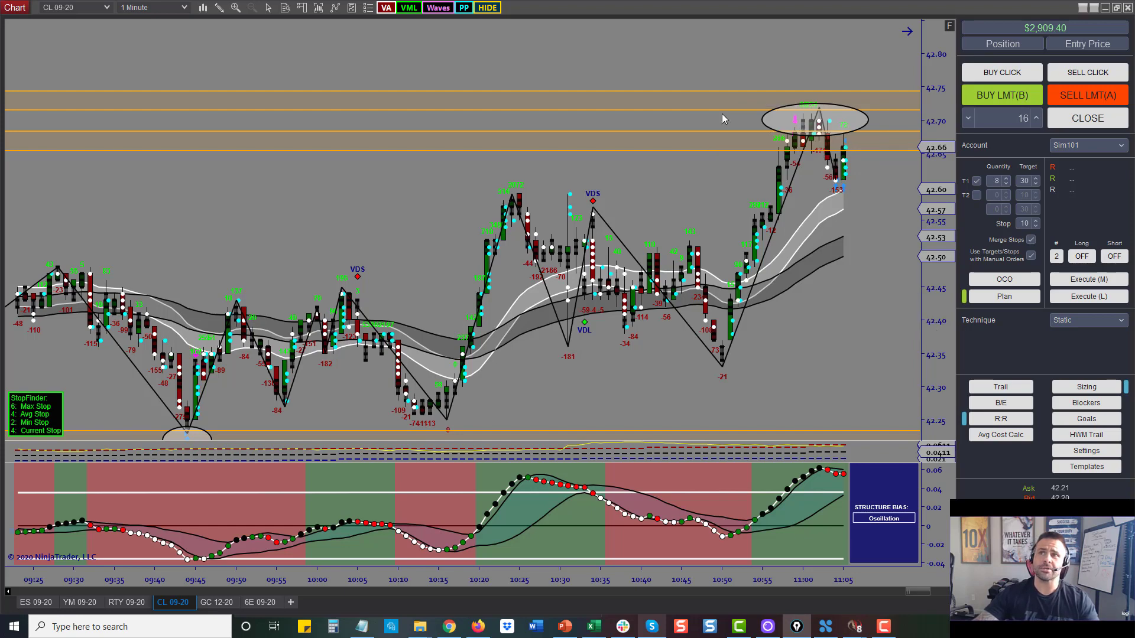
# Step: Examine the CL 1-minute price action from about 08:20 to 11:30 between the two circled zone touches
pyautogui.moveTo(815, 52); pyautogui.dragTo(742, 62)
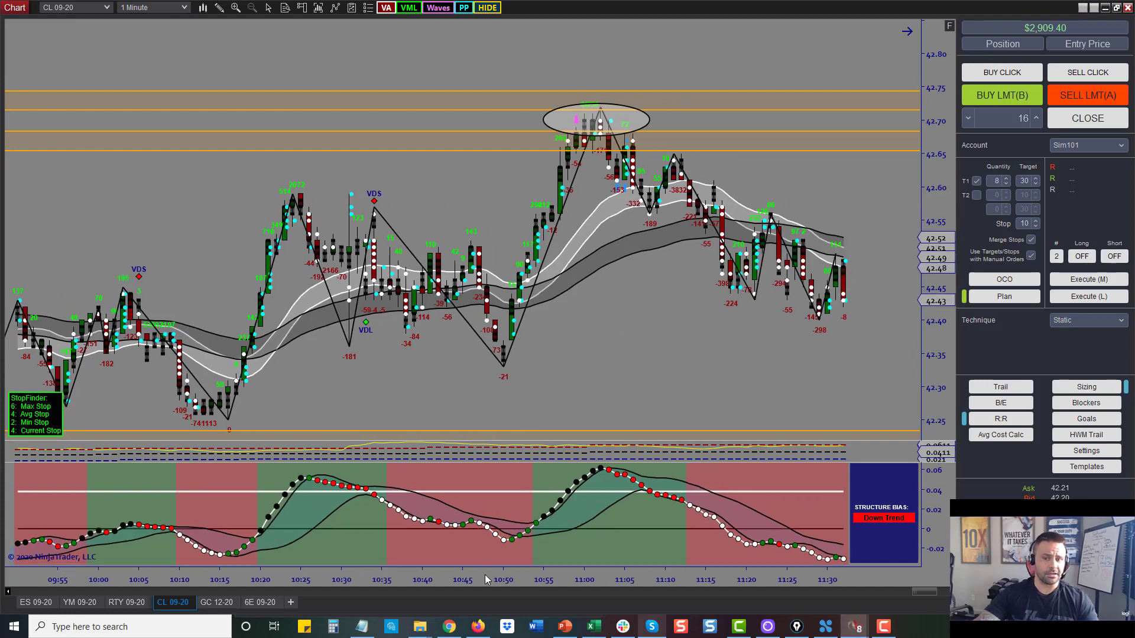
pyautogui.moveTo(484, 578); pyautogui.dragTo(621, 584)
pyautogui.moveTo(929, 50); pyautogui.dragTo(929, 101)
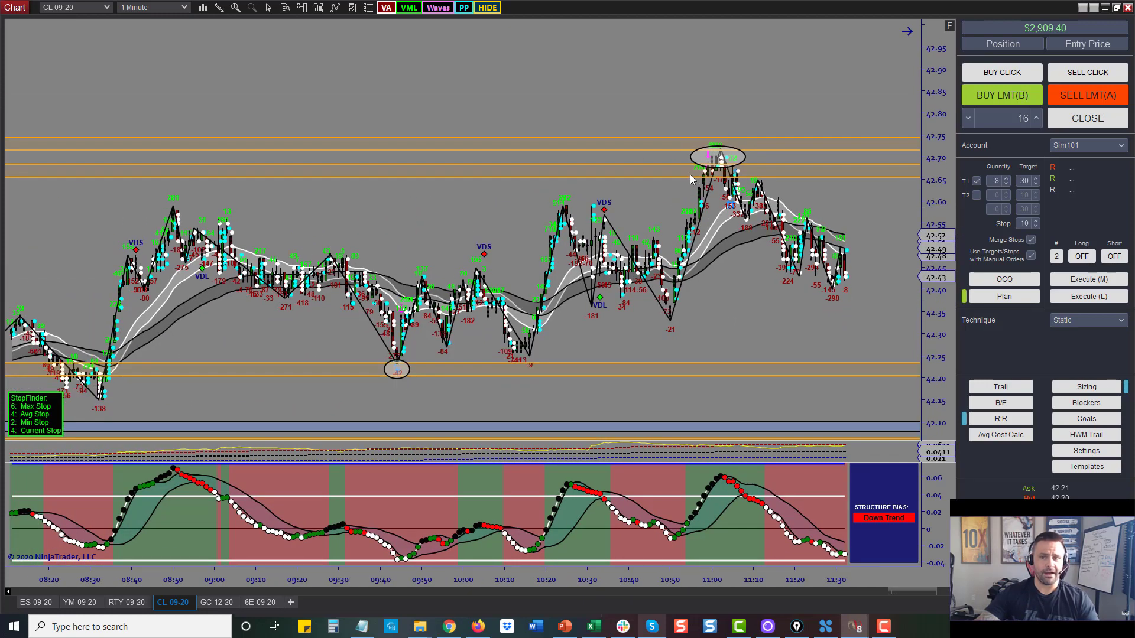
# Step: Turn on a long plan on the CL 1-minute chart with the entry at 42.08 in the upper blue zone and Target 1 at 42.18
pyautogui.moveTo(743, 312); pyautogui.dragTo(604, 317)
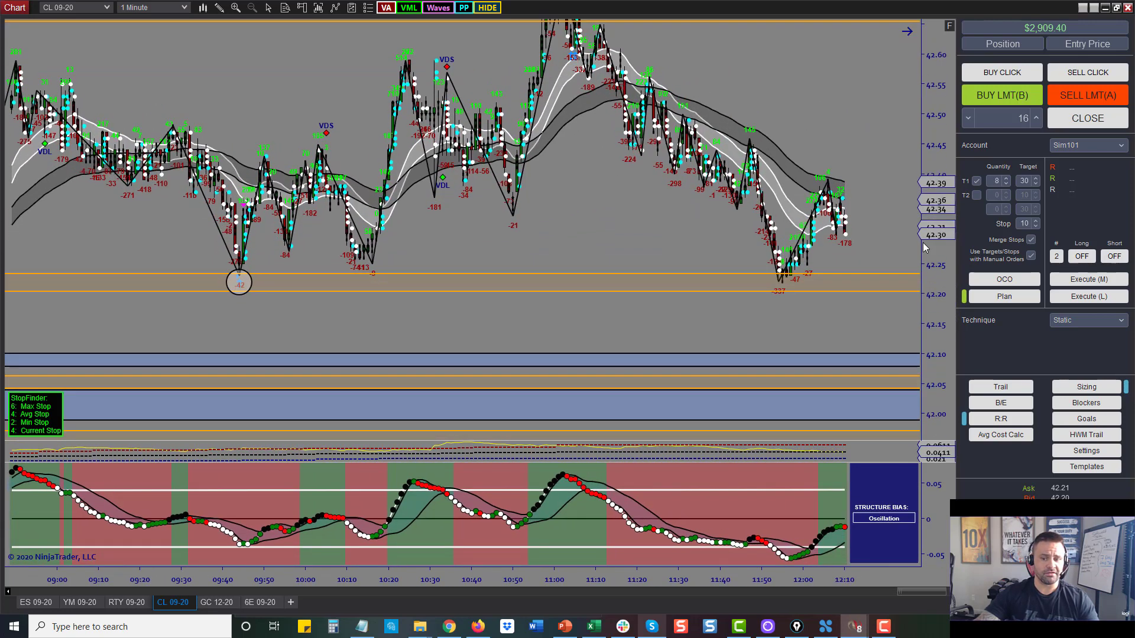
pyautogui.moveTo(940, 338); pyautogui.dragTo(938, 242)
pyautogui.click(1080, 256)
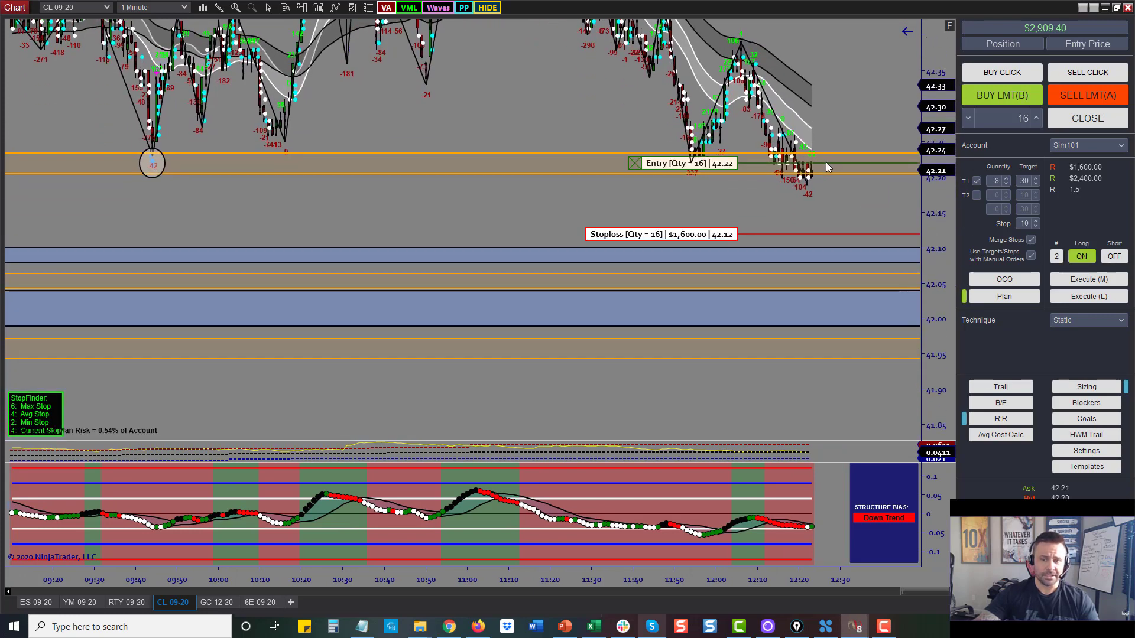
pyautogui.click(832, 269)
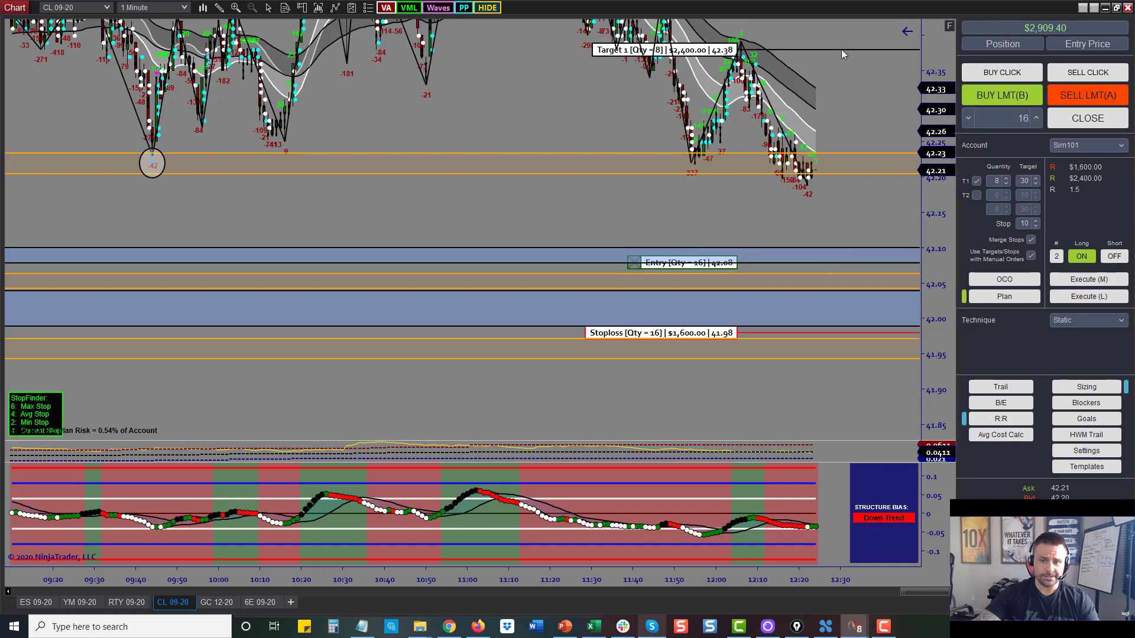
pyautogui.click(842, 49)
pyautogui.click(853, 202)
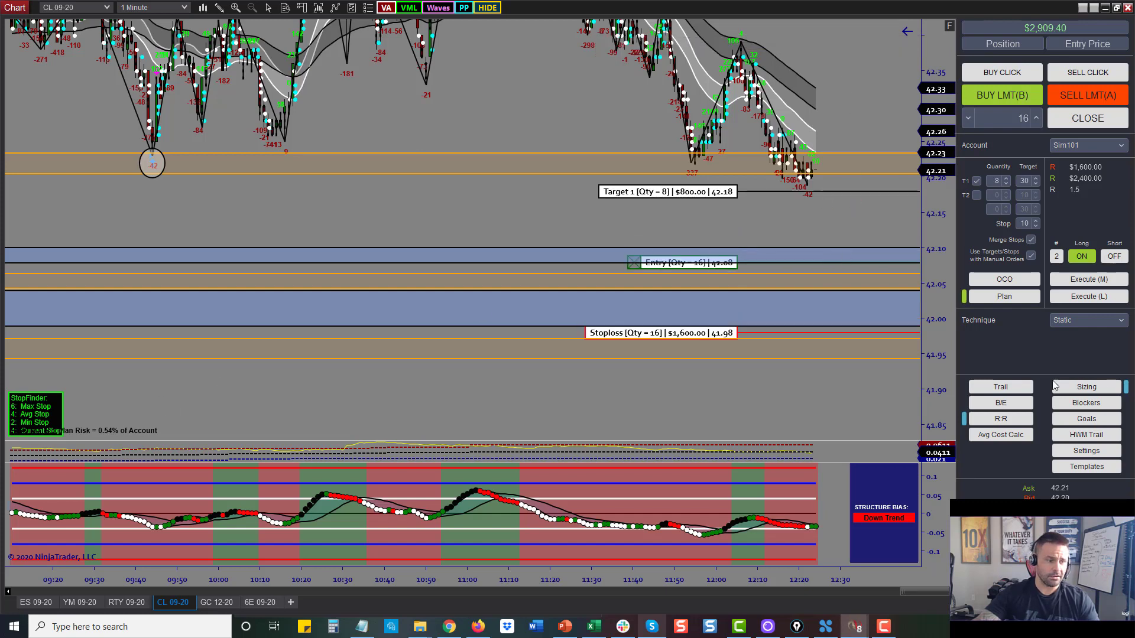
pyautogui.click(1081, 257)
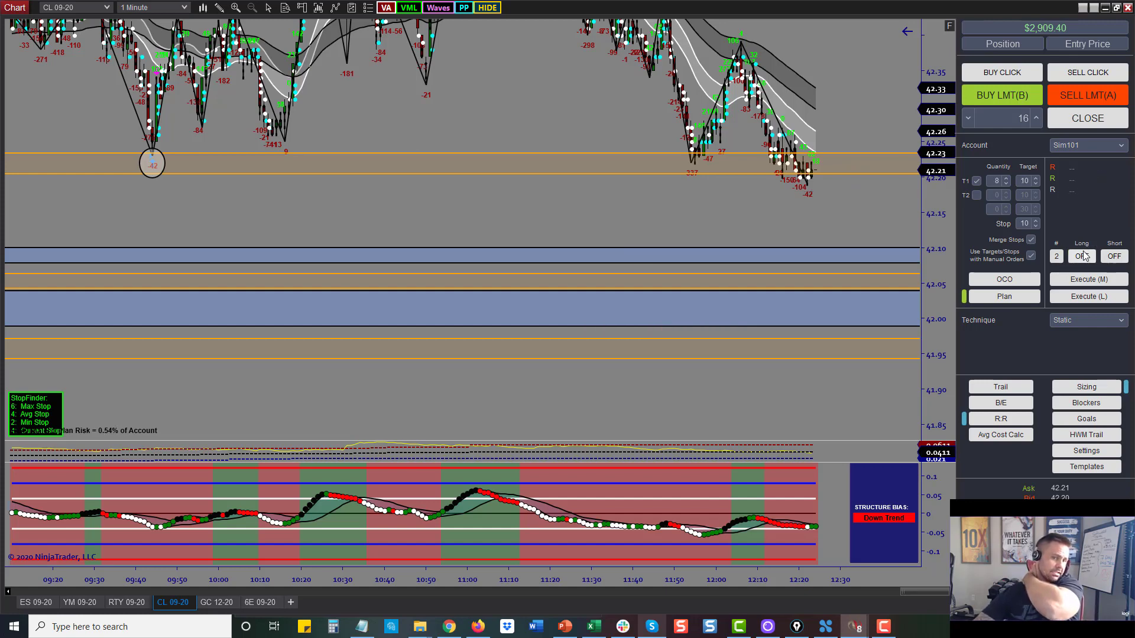
pyautogui.click(1082, 256)
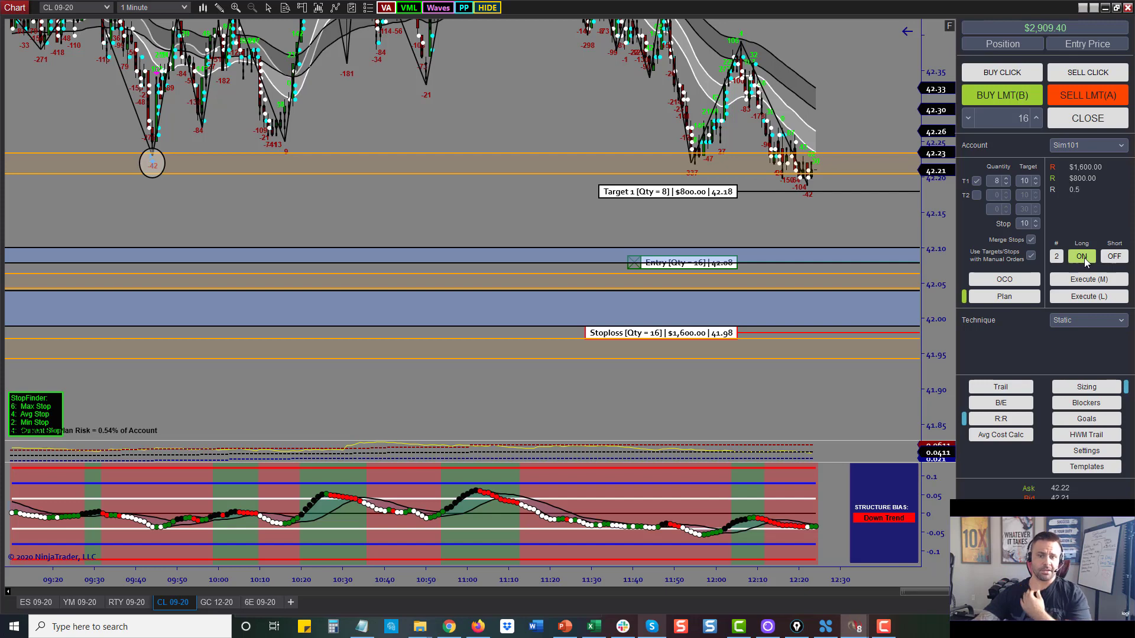
# Step: Enable target T2 with quantity 8, and set the target distances to 7 for T1 and 13 for T2
pyautogui.click(980, 193)
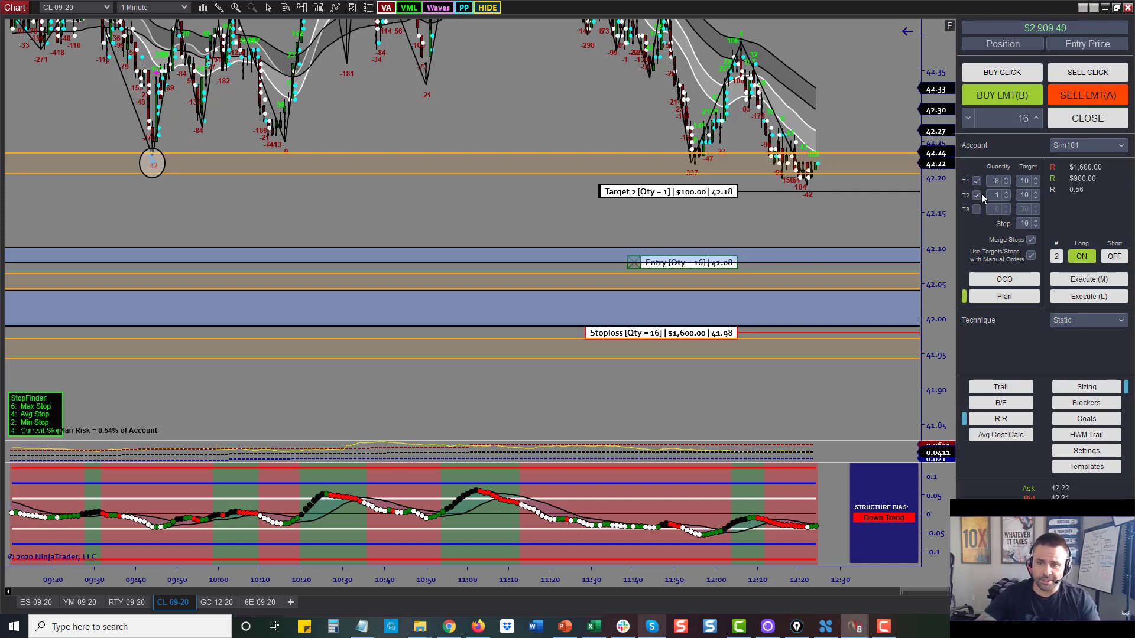
pyautogui.write('8')
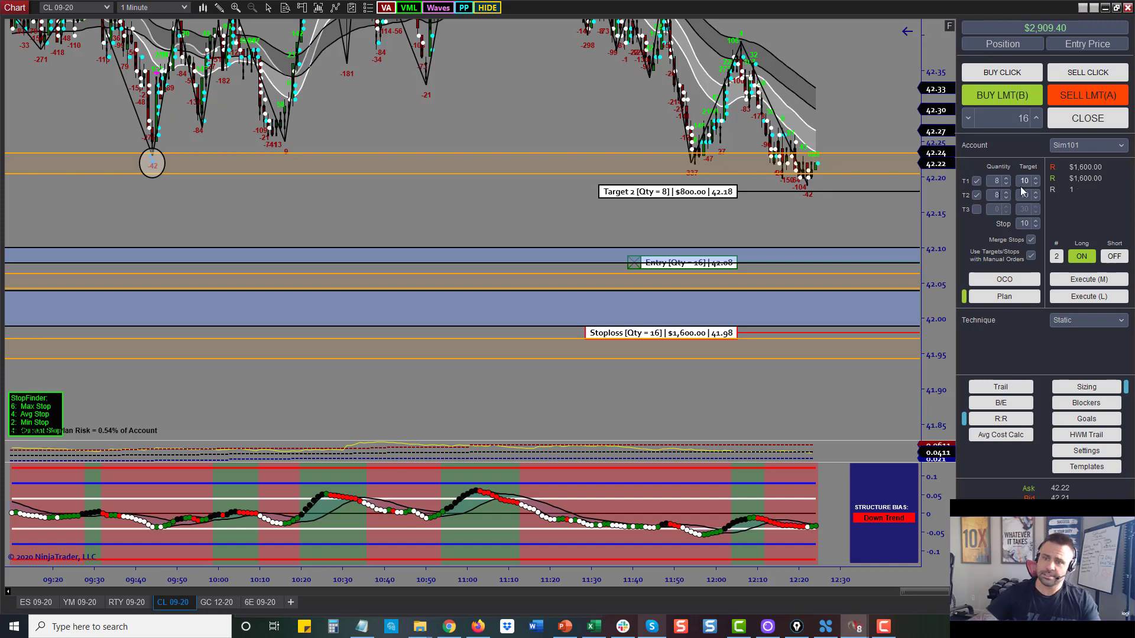
pyautogui.write('6')
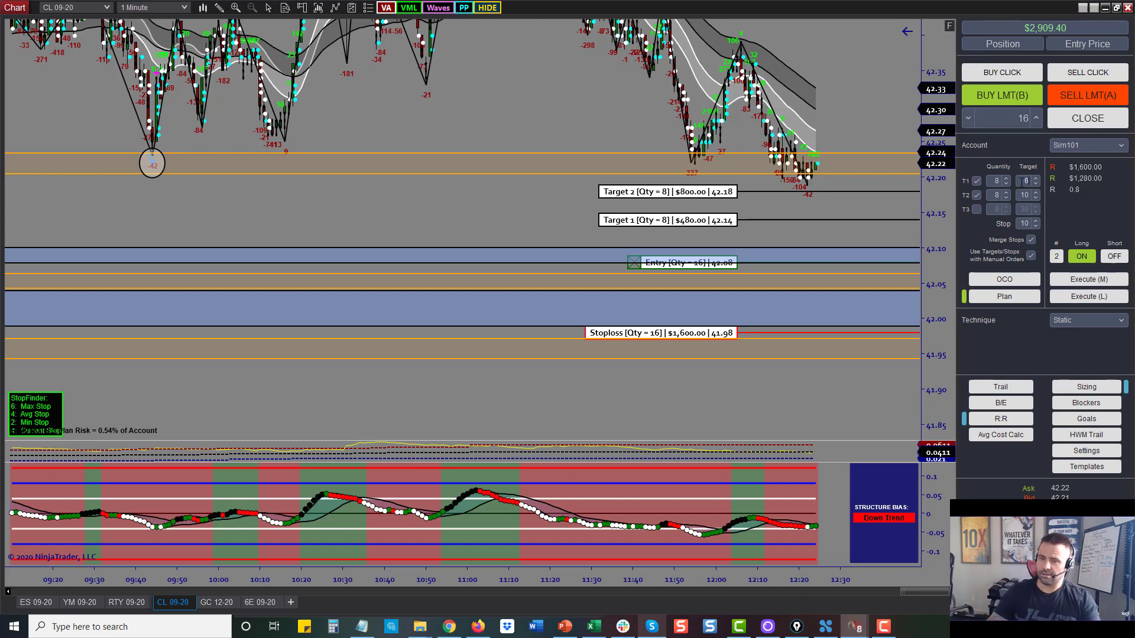
pyautogui.write('15')
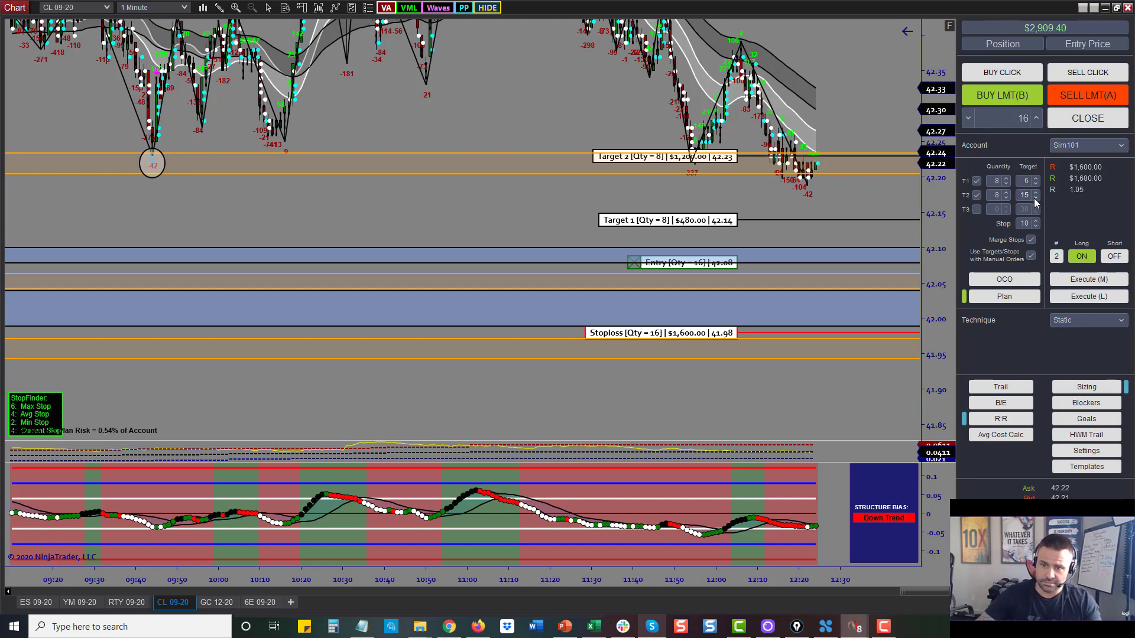
pyautogui.click(1034, 198)
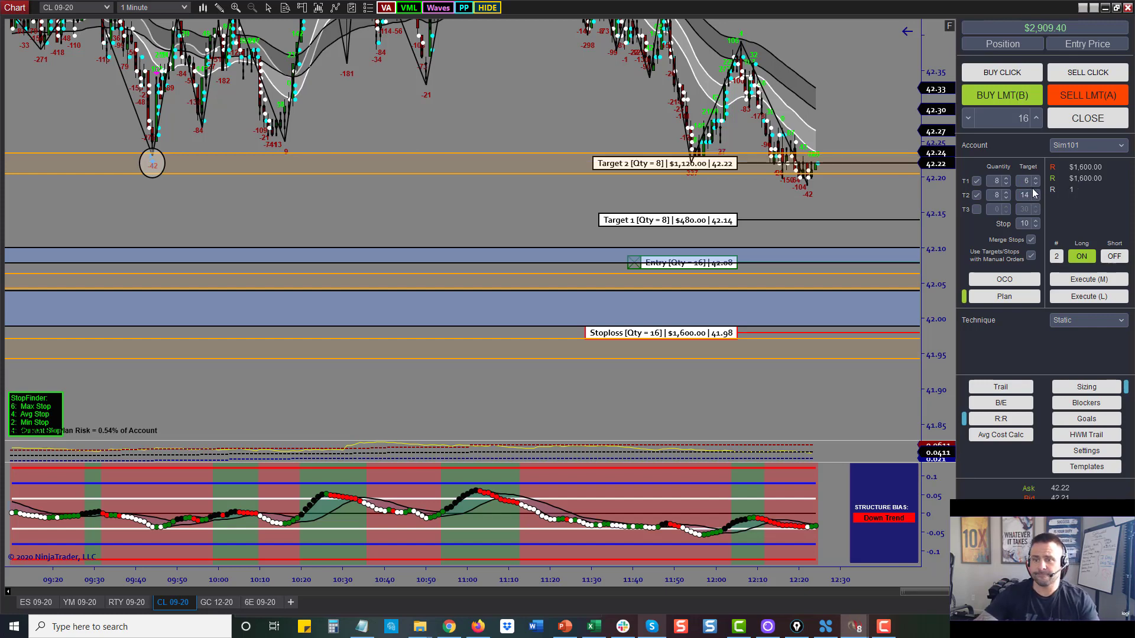
pyautogui.click(1037, 178)
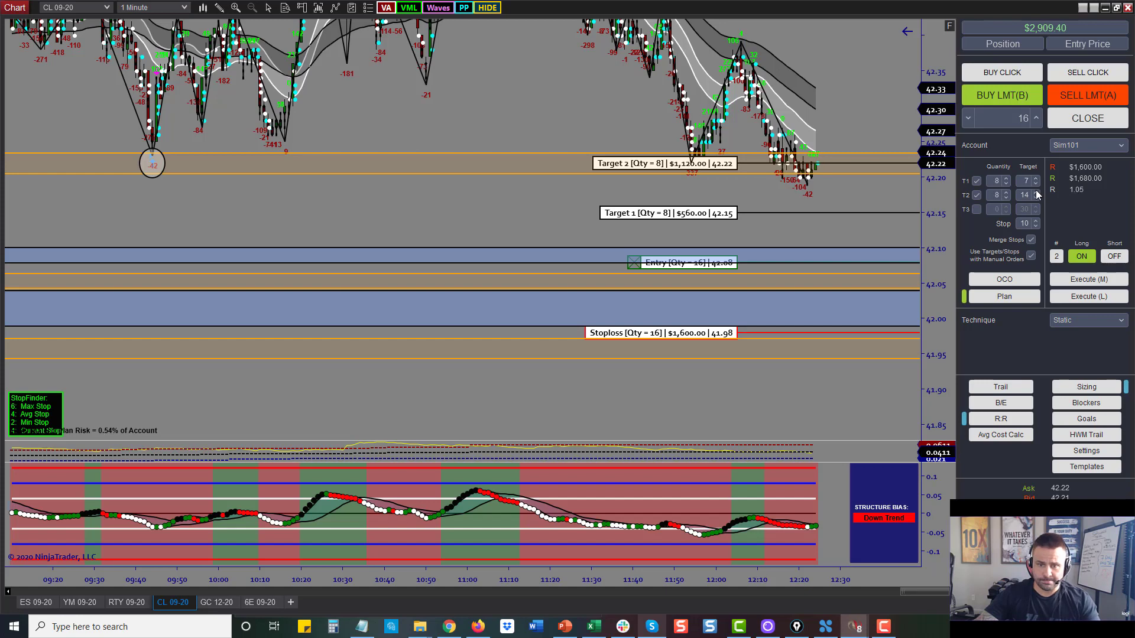
pyautogui.click(1035, 197)
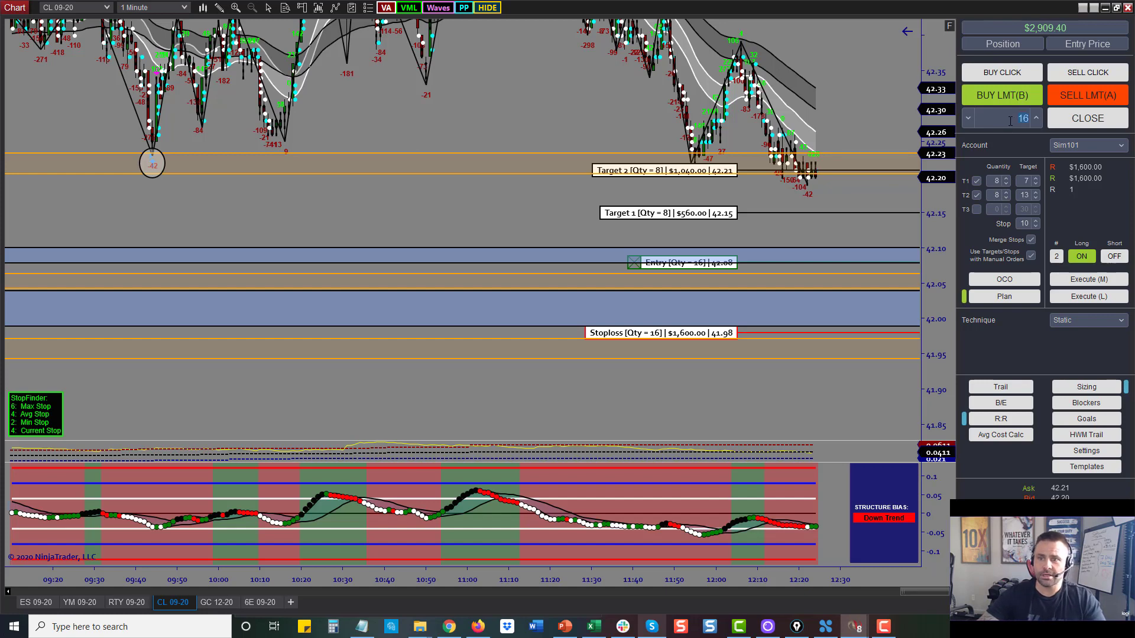
# Step: Lower the planned order quantity to 15, restore it to 16, and return T2's quantity to 8
pyautogui.click(969, 120)
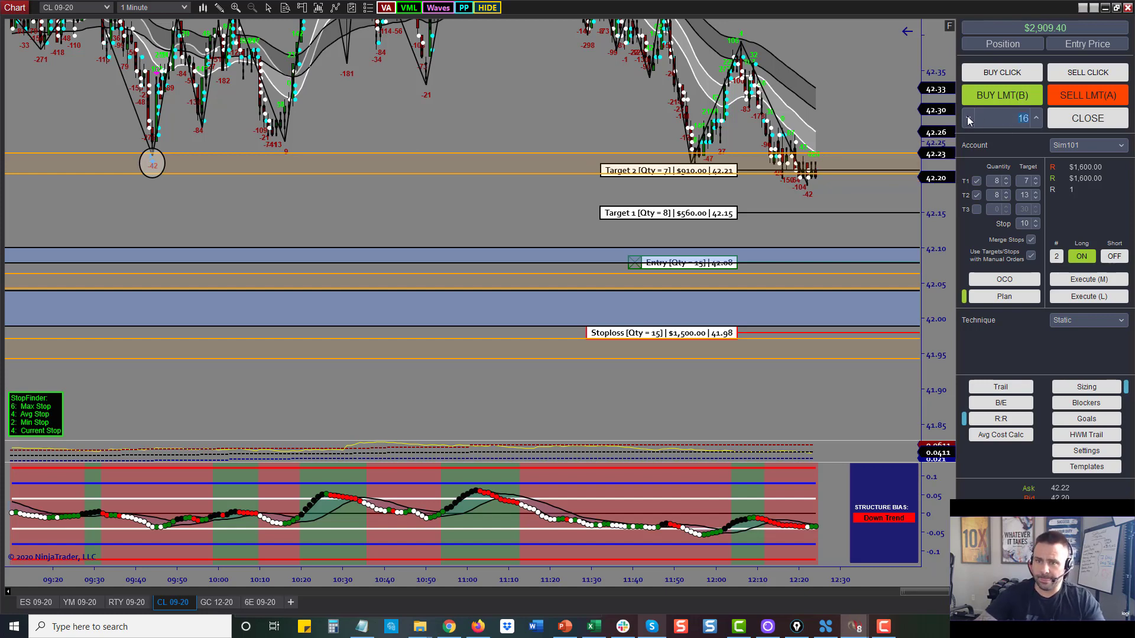
pyautogui.click(1034, 120)
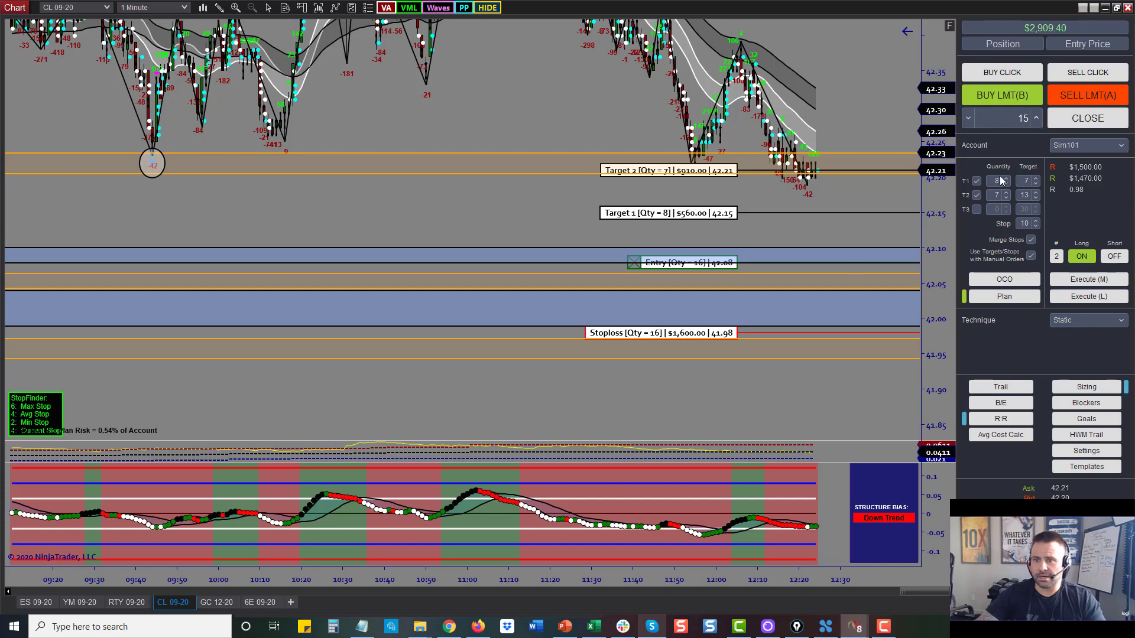
pyautogui.click(1006, 192)
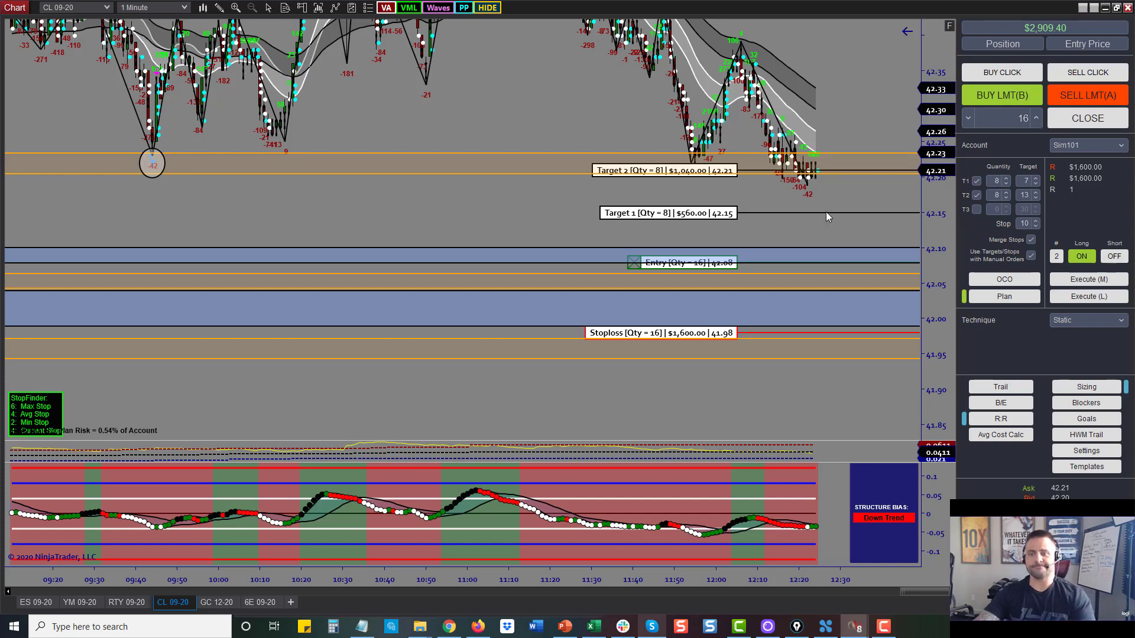
# Step: Return to the multi-chart layout, enlarge the 30-minute chart, and show the CL 09-20 zones between about 41.80 and 42.25
pyautogui.moveTo(894, 103); pyautogui.dragTo(480, 254)
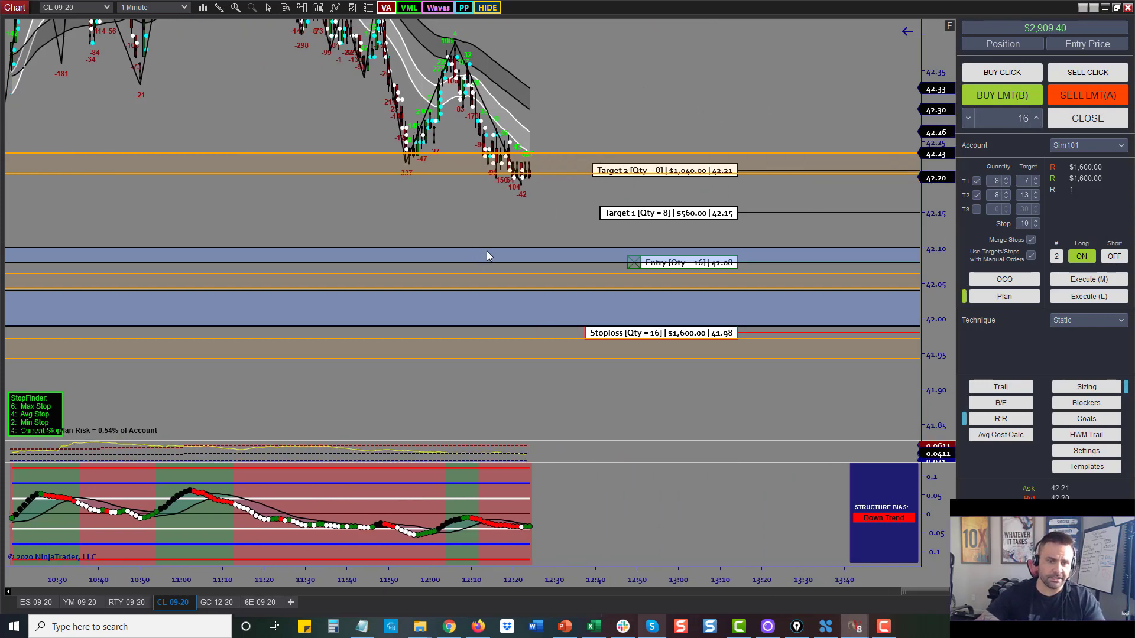
pyautogui.doubleClick(633, 13)
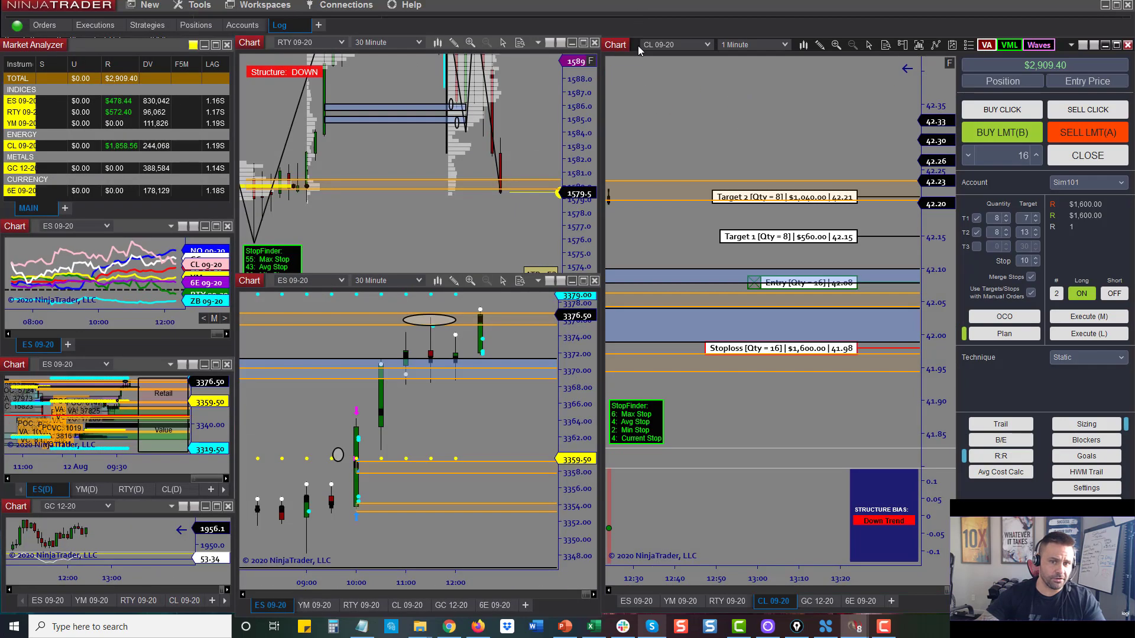
pyautogui.click(584, 281)
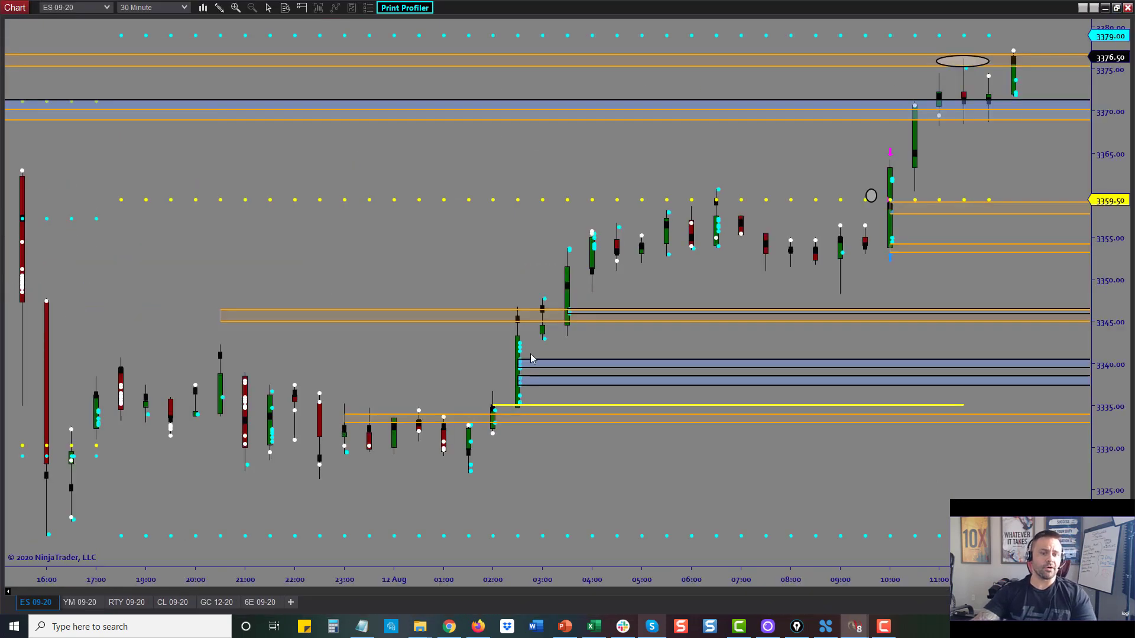
pyautogui.click(172, 602)
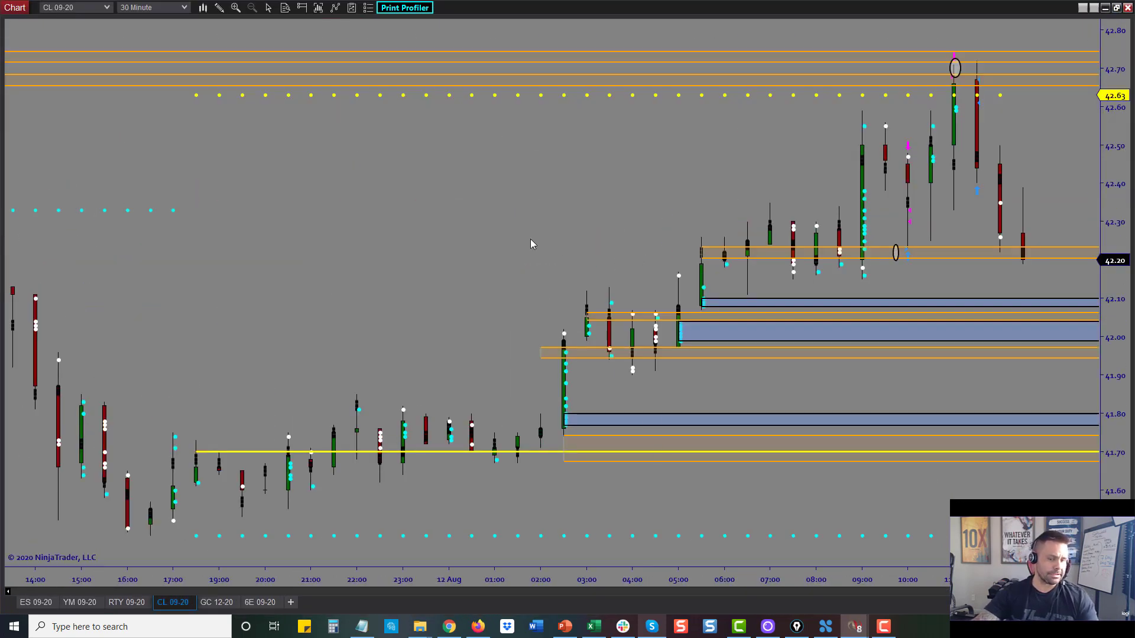
pyautogui.moveTo(530, 239); pyautogui.dragTo(397, 239)
pyautogui.moveTo(1107, 347); pyautogui.dragTo(1103, 218)
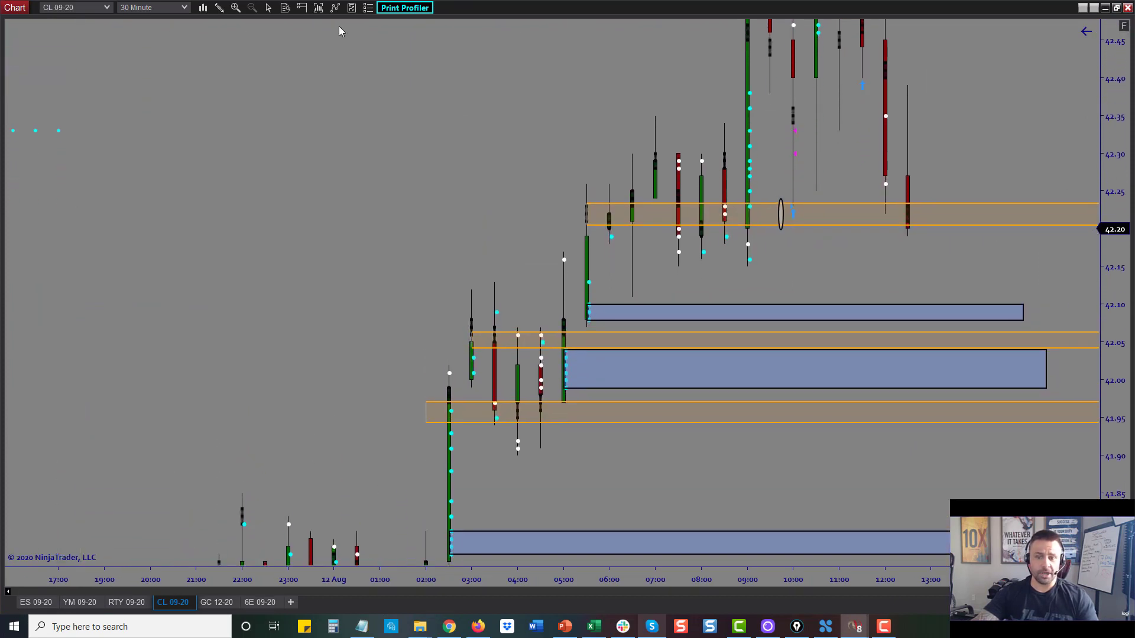
# Step: Circle in ink the start of the CL blue zone near 42.10, mark the orange zone below it, and clear the ink
pyautogui.hotkey('ctrl', 'shift', '3')
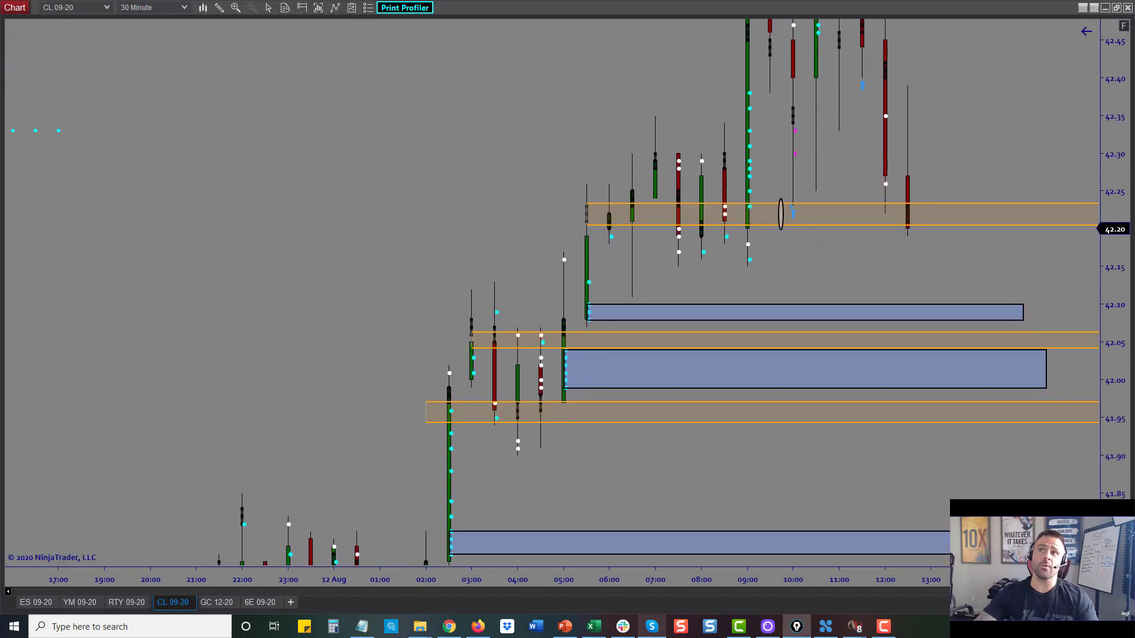
pyautogui.click(94, 31)
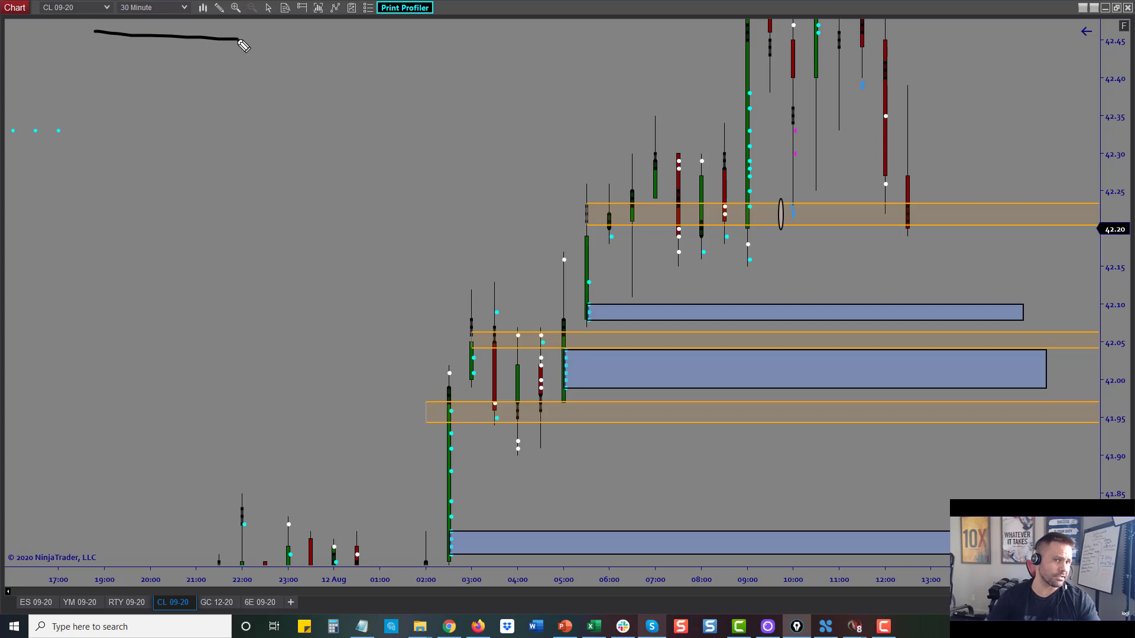
pyautogui.moveTo(593, 290)
pyautogui.mouseDown()
pyautogui.moveTo(594, 313)
pyautogui.moveTo(567, 293)
pyautogui.mouseUp()
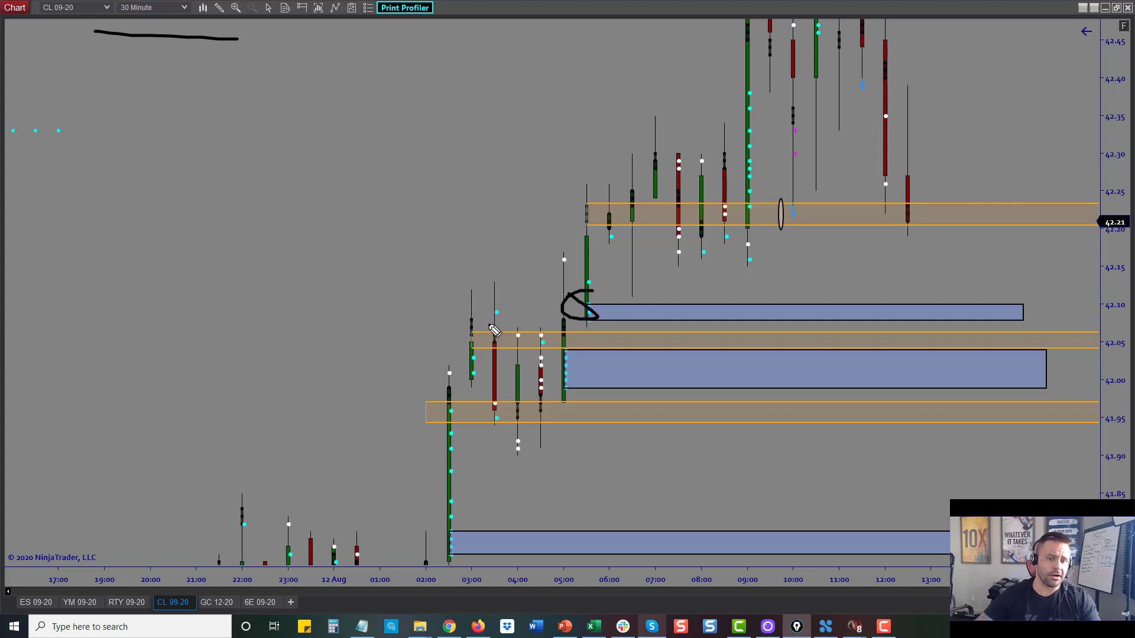
pyautogui.moveTo(507, 329); pyautogui.dragTo(514, 333)
pyautogui.hotkey('ctrl', 'shift', '7')
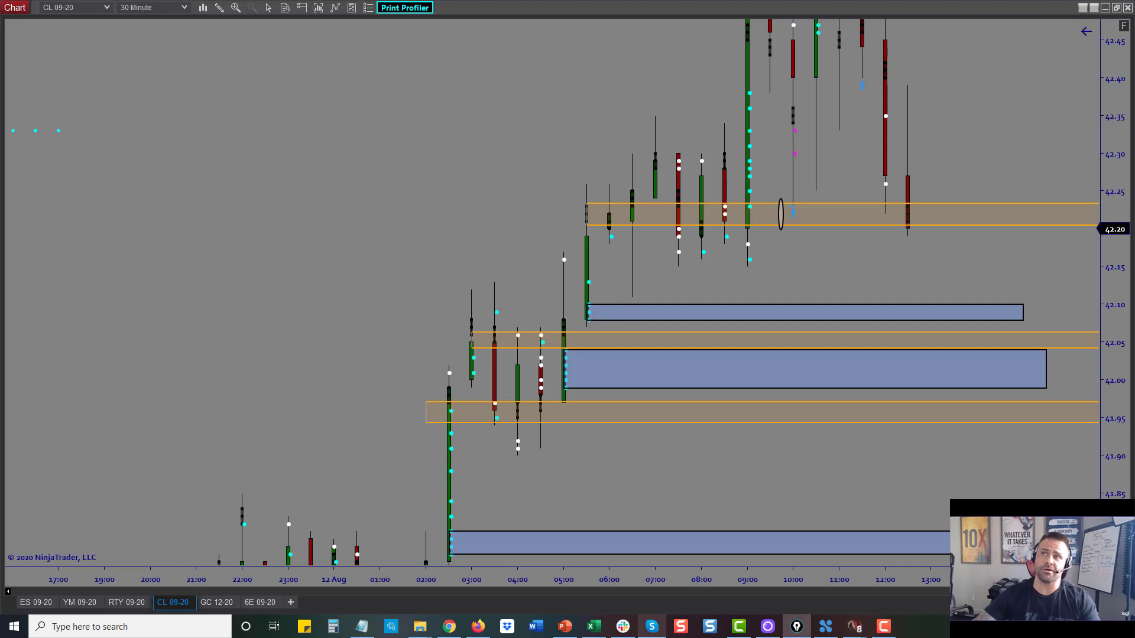
# Step: Restore the CL 30-minute chart to its tiled window, and show the latest price action on both CL charts
pyautogui.click(1086, 31)
pyautogui.click(1123, 27)
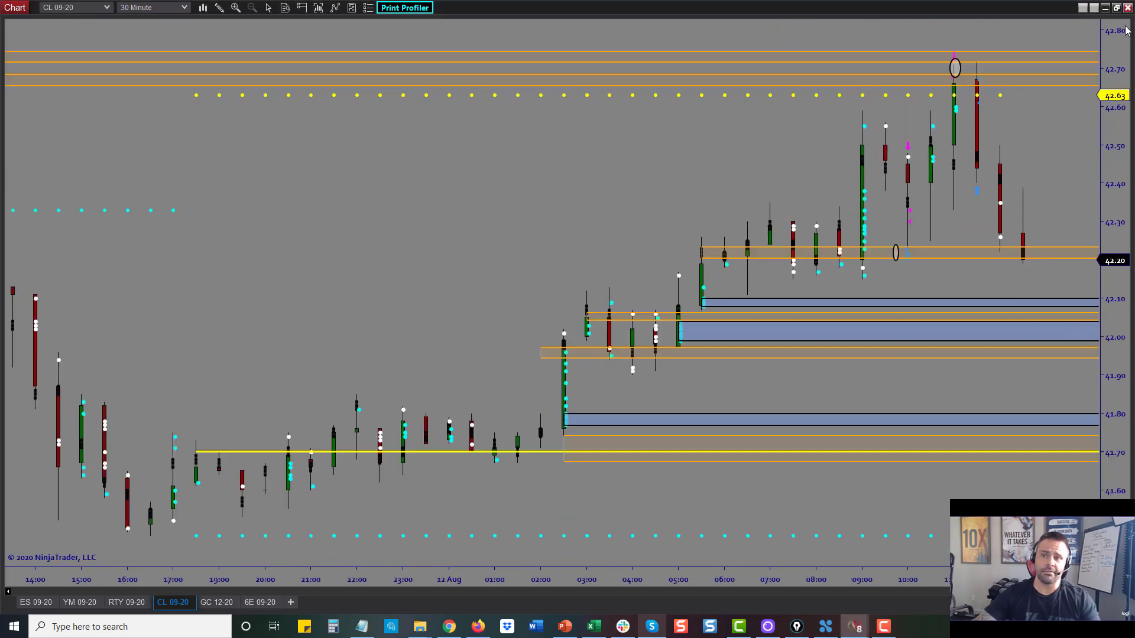
pyautogui.doubleClick(1052, 13)
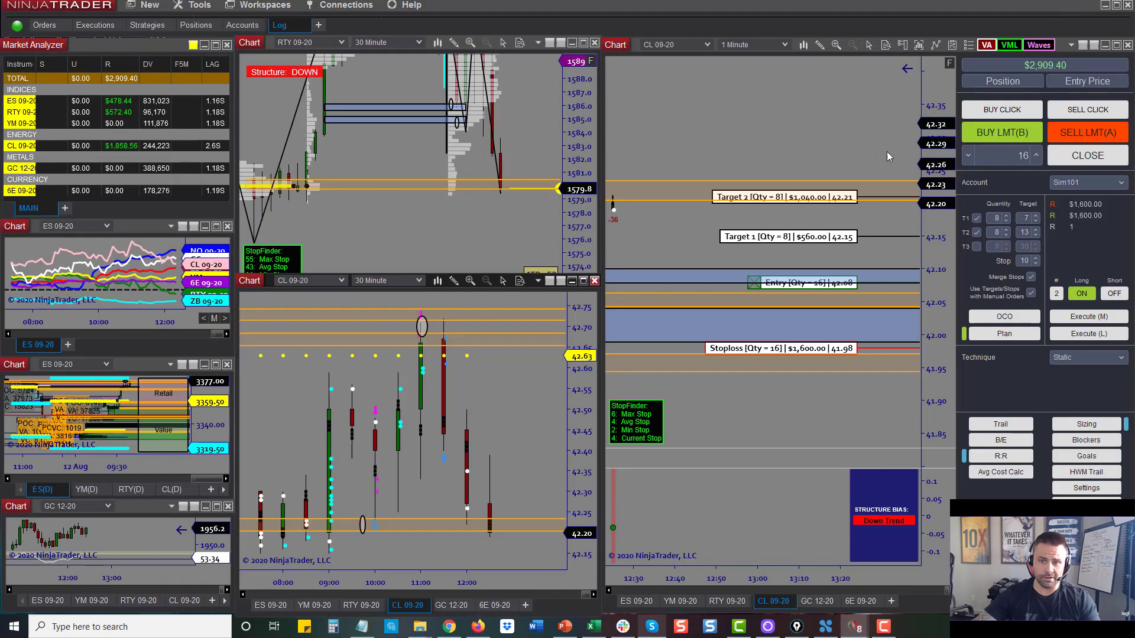
pyautogui.click(909, 70)
pyautogui.moveTo(470, 578); pyautogui.dragTo(504, 581)
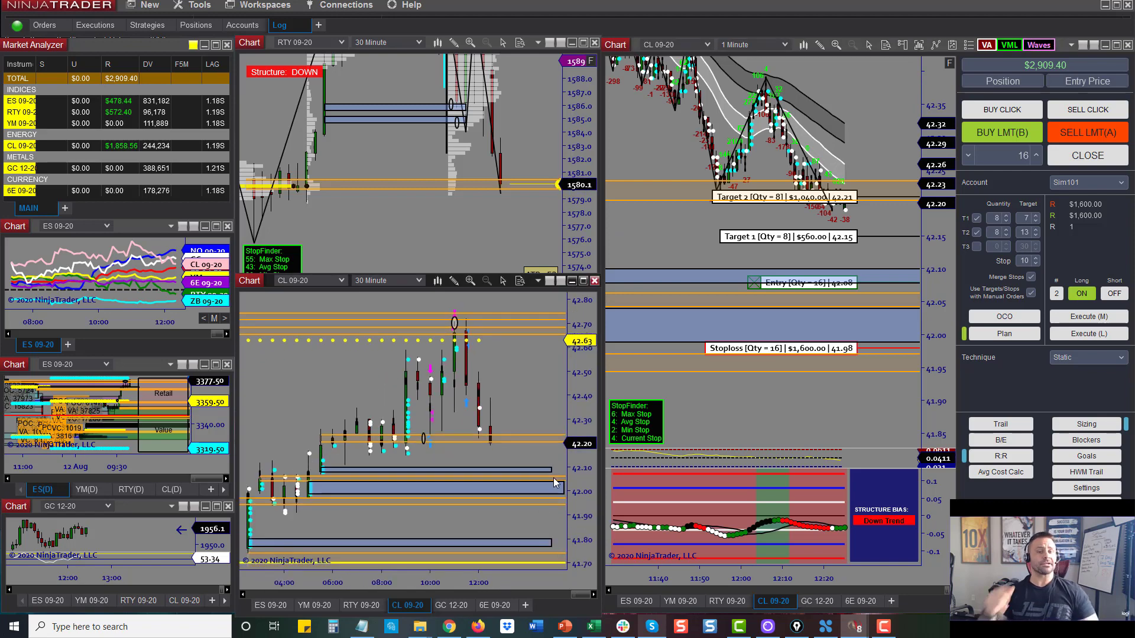